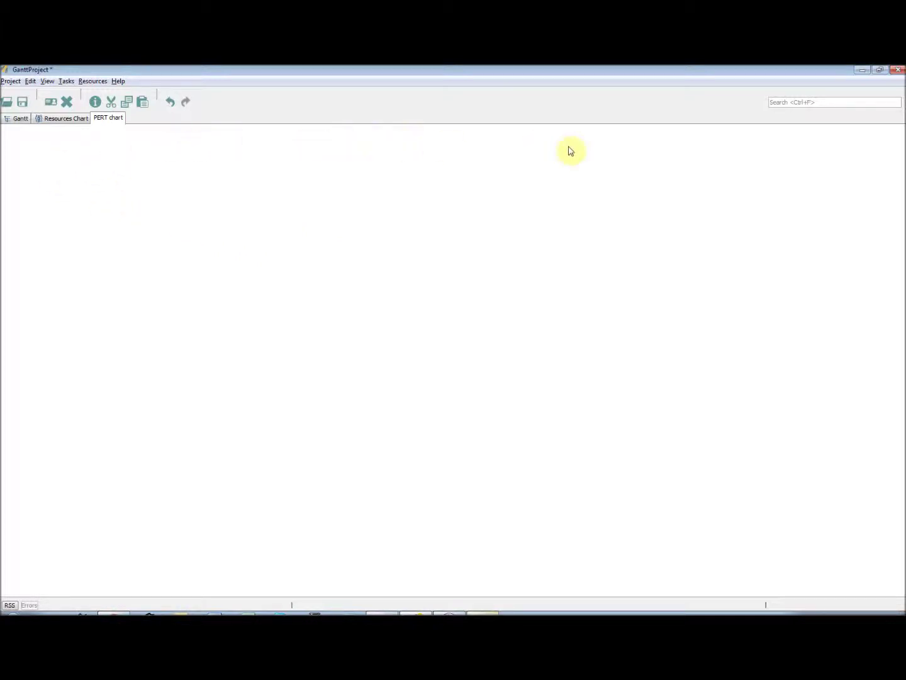
- Turn on the PERT chart view from the View menu
left_click(48, 82)
- Turn off the PERT chart view, then move from the Gantt chart to the Resources Chart
left_click(71, 112)
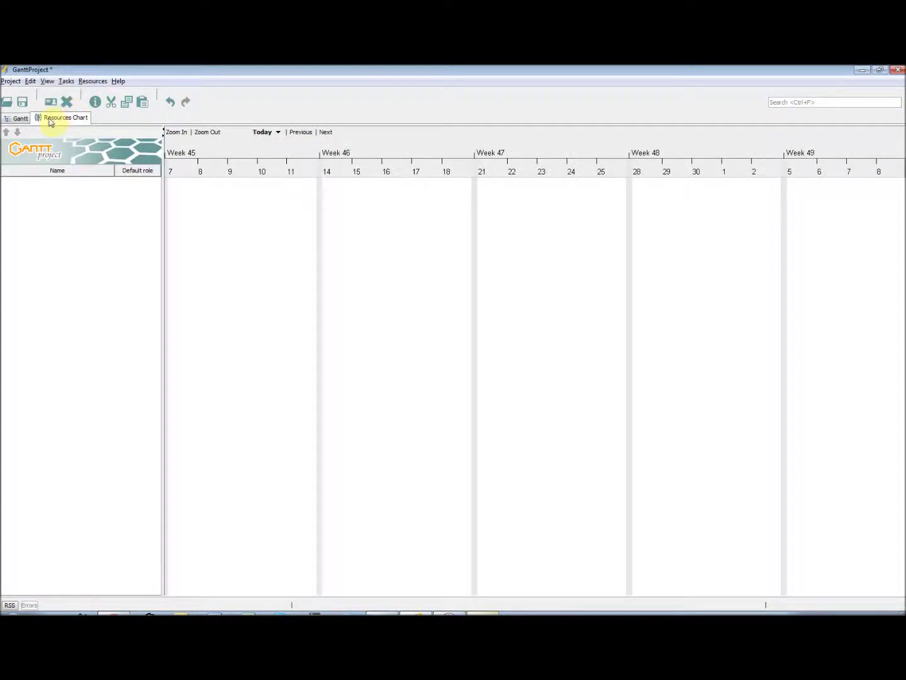
left_click(17, 118)
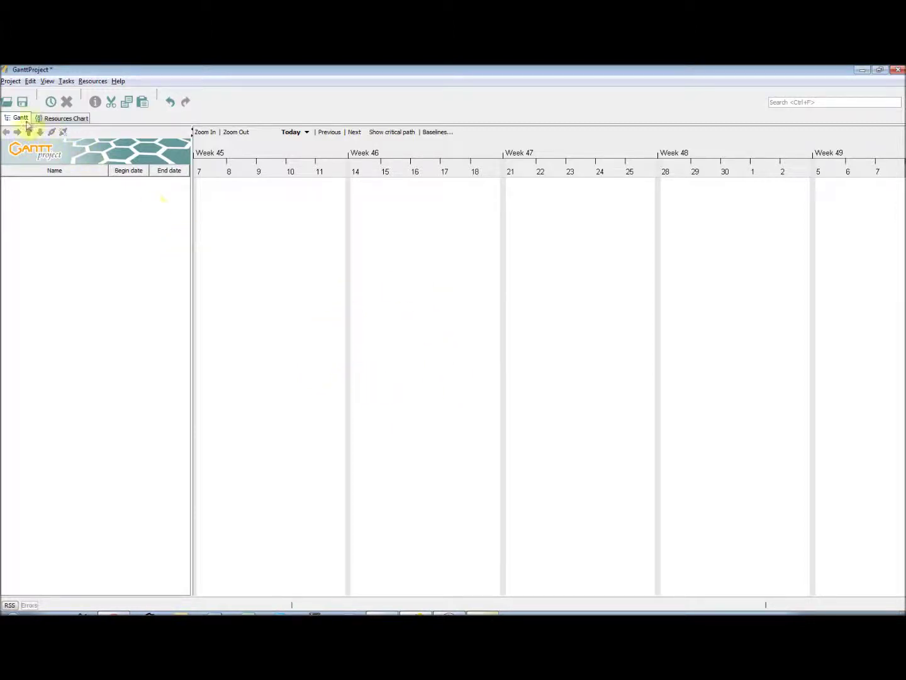
left_click(59, 118)
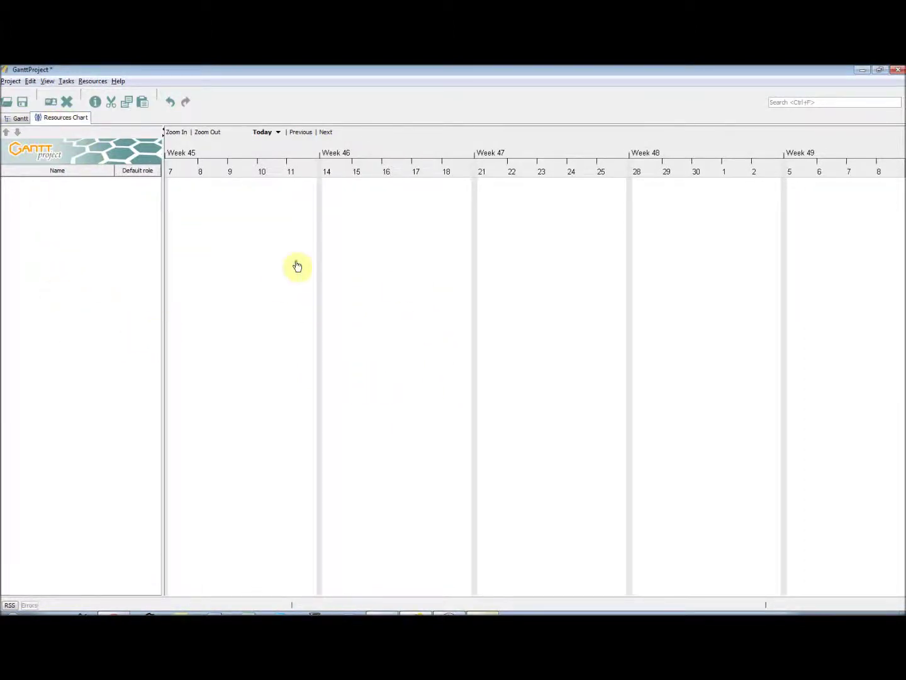
- Zoom the Gantt timeline out to November–December 2011 and jump it to today's date
left_click(16, 117)
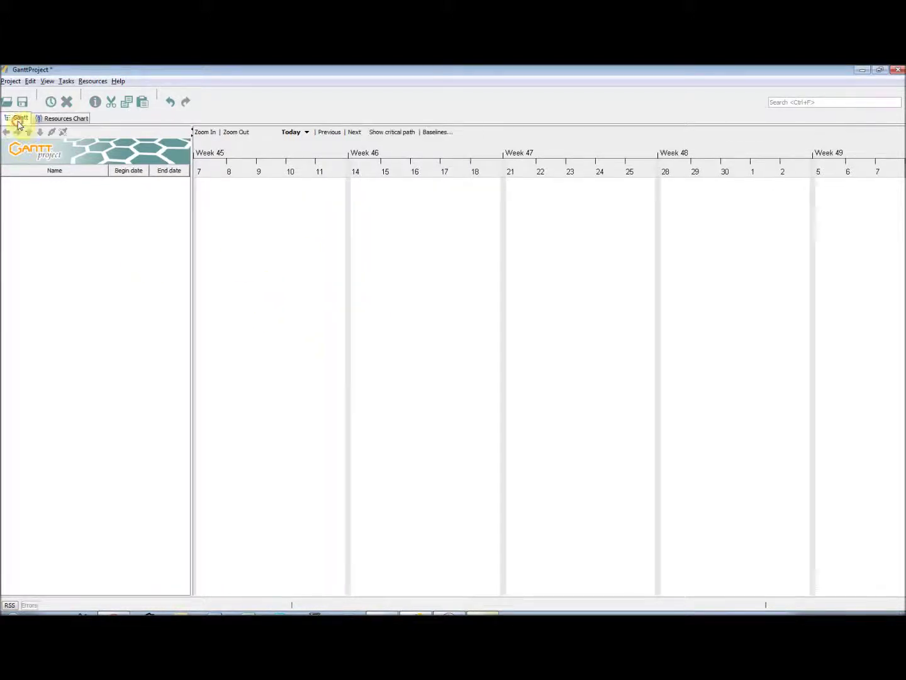
left_click(354, 133)
left_click(328, 132)
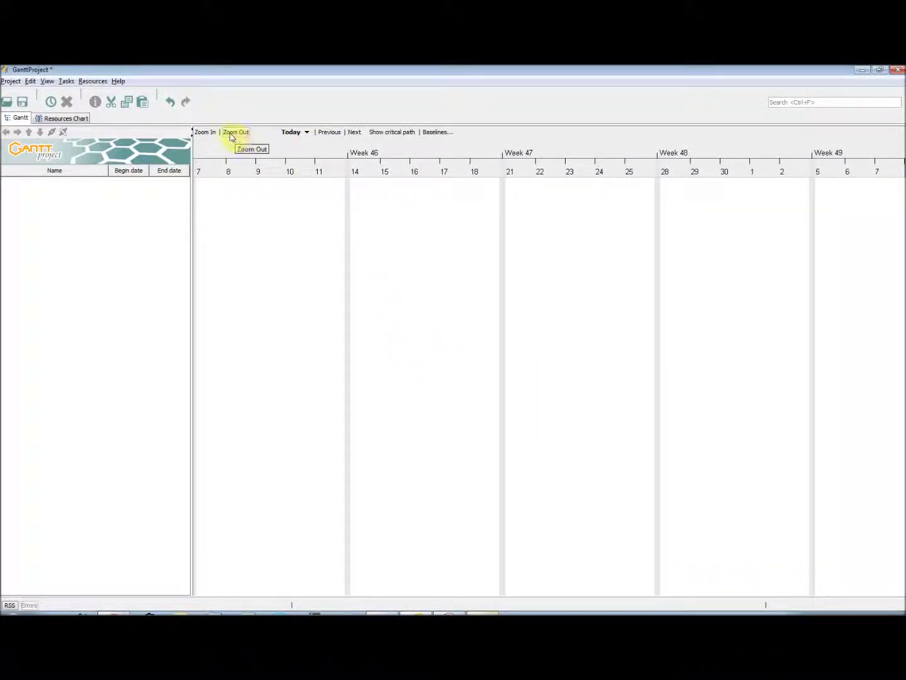
left_click(234, 133)
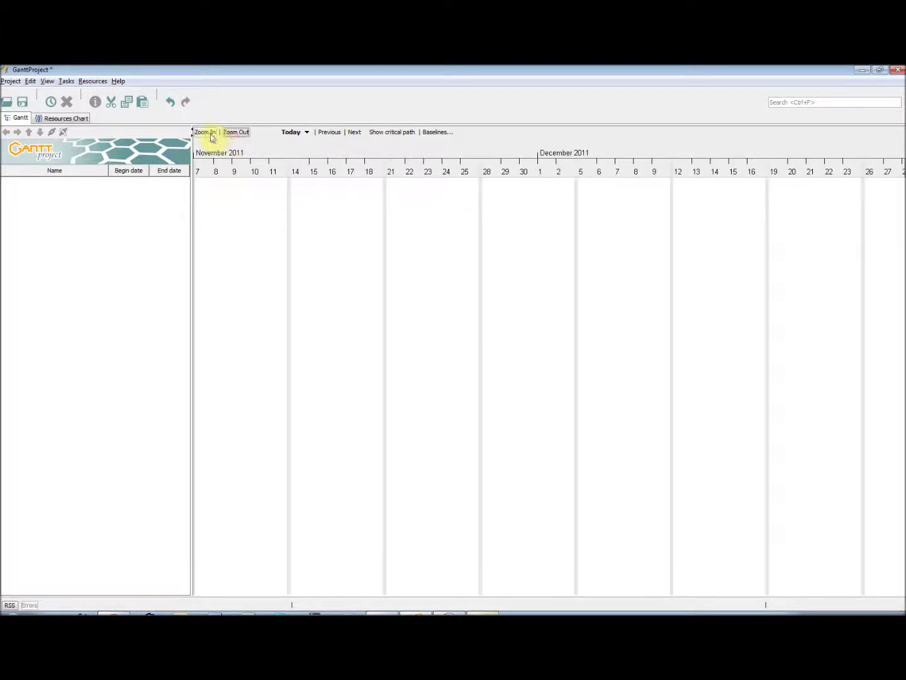
left_click(209, 135)
left_click(210, 135)
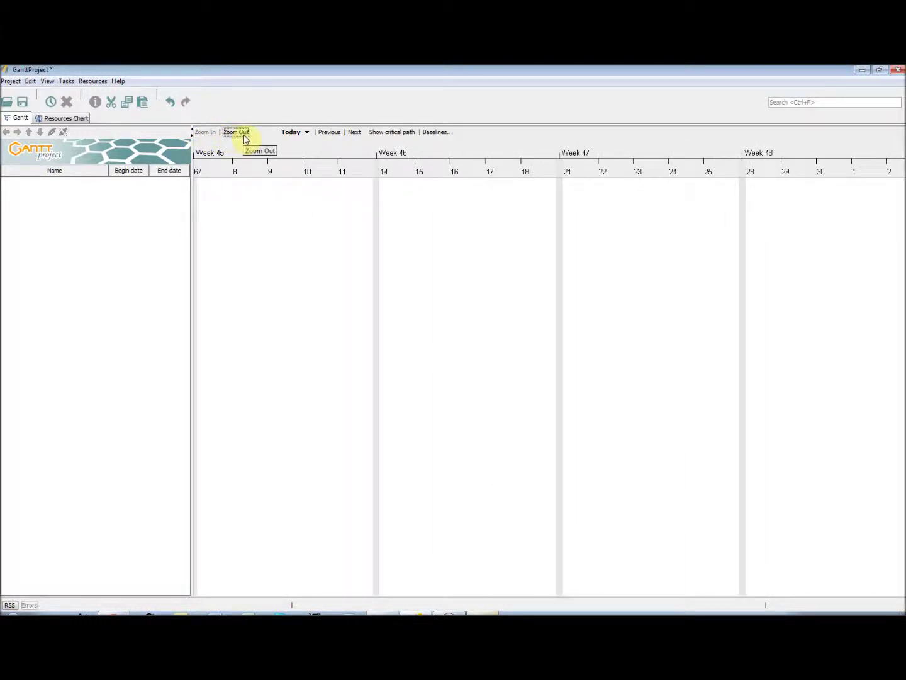
left_click(237, 133)
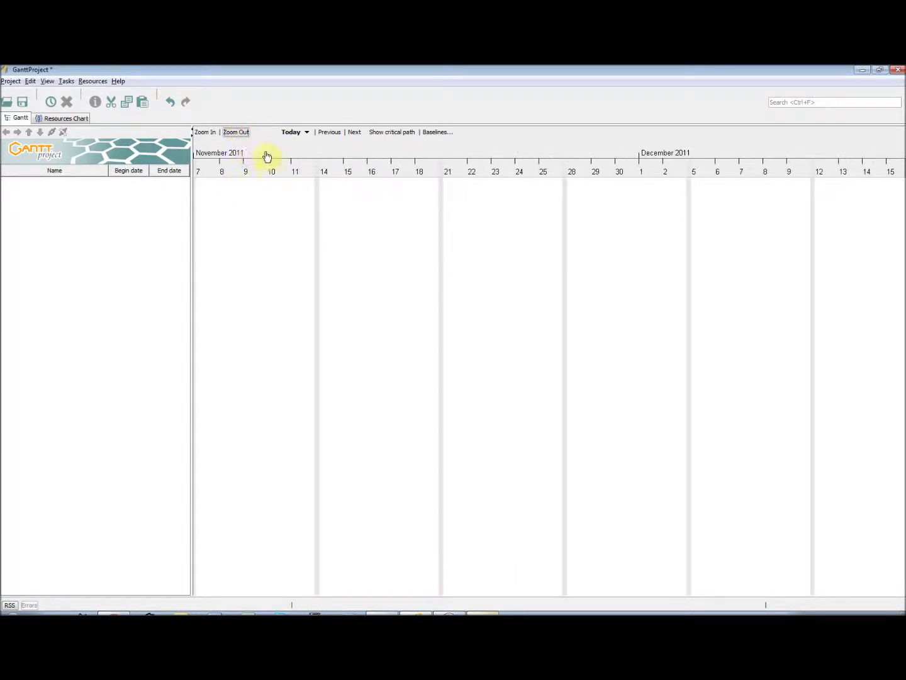
left_click(214, 135)
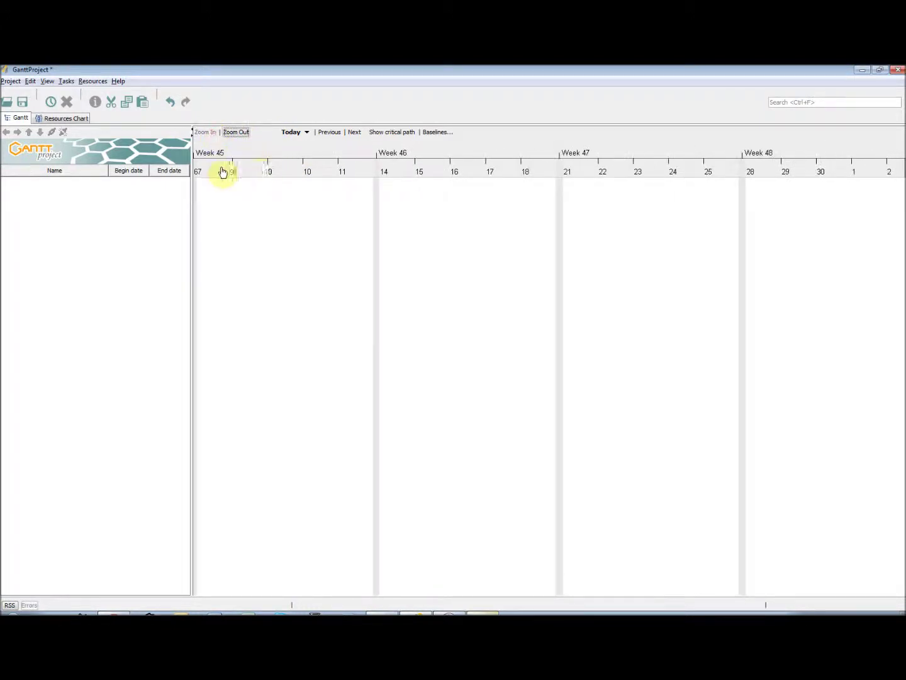
left_click(239, 133)
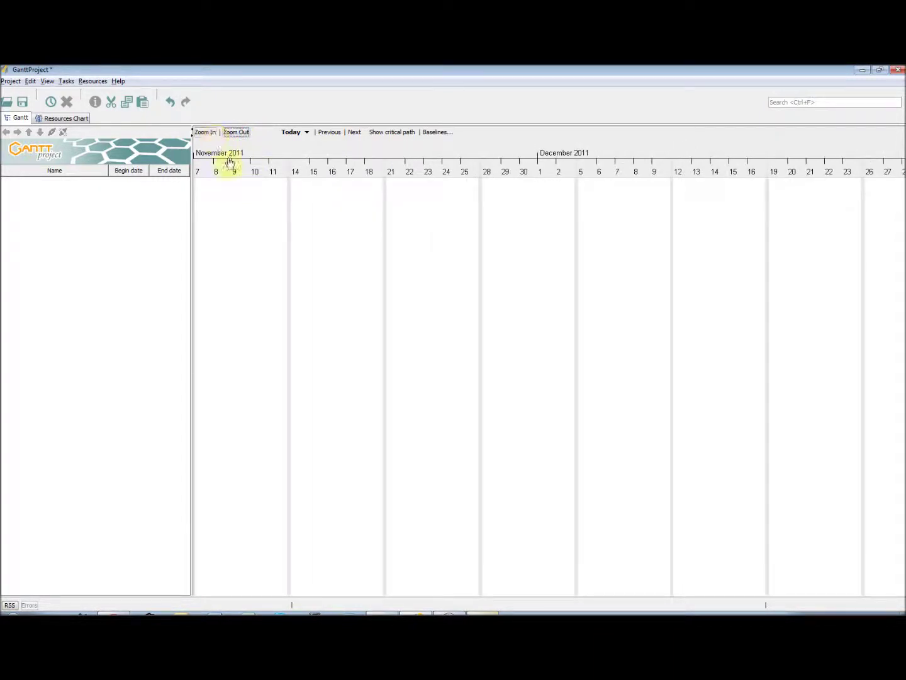
left_click(308, 133)
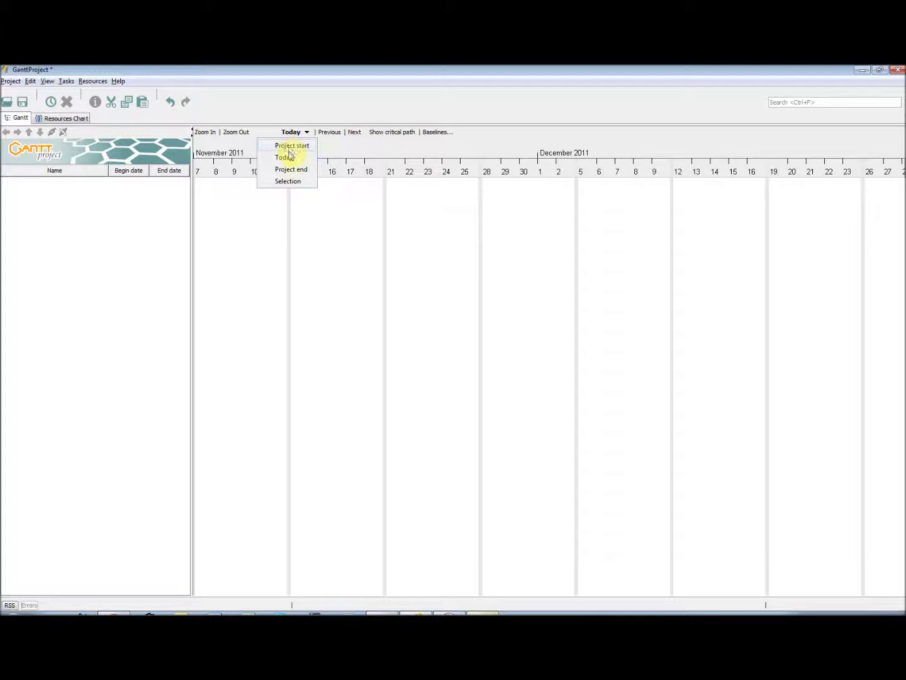
left_click(291, 161)
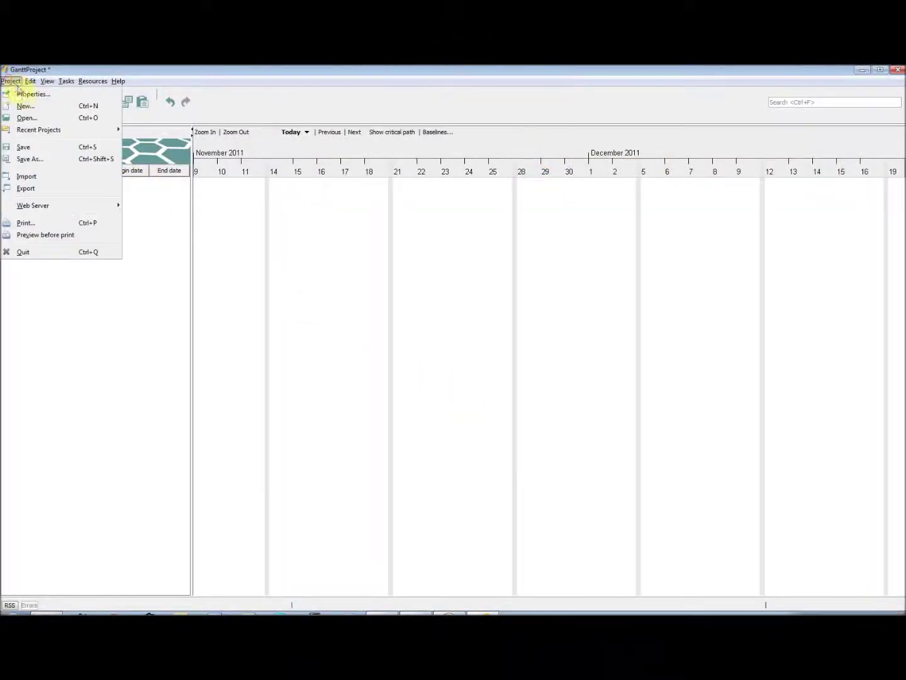
- Set project name 'GanttProject Tutorial', organization GanttProject, ganttproject.biz link and a tutorial description
left_click(24, 93)
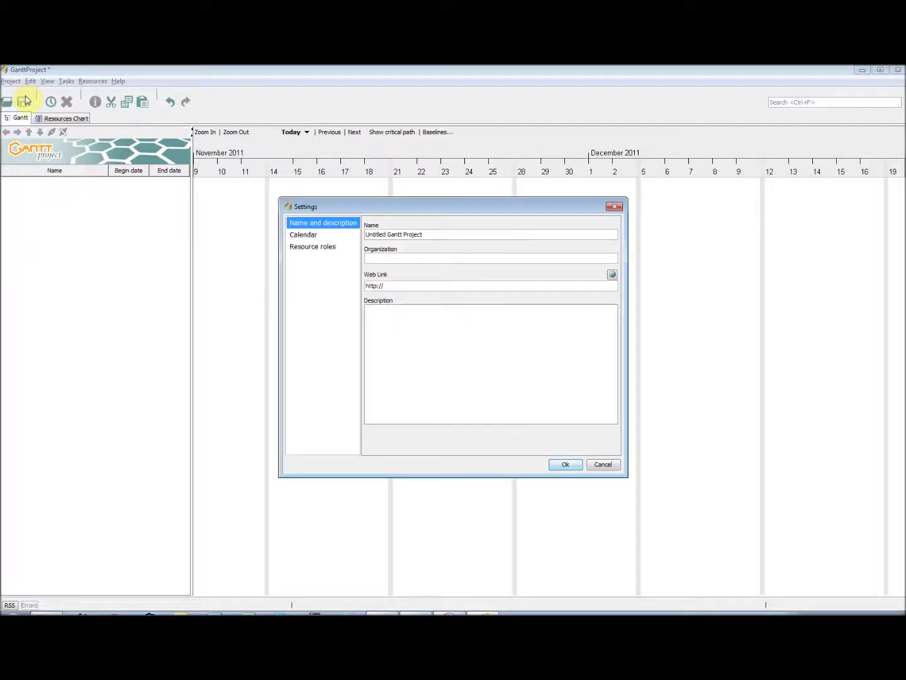
left_click_drag(427, 234, 356, 234)
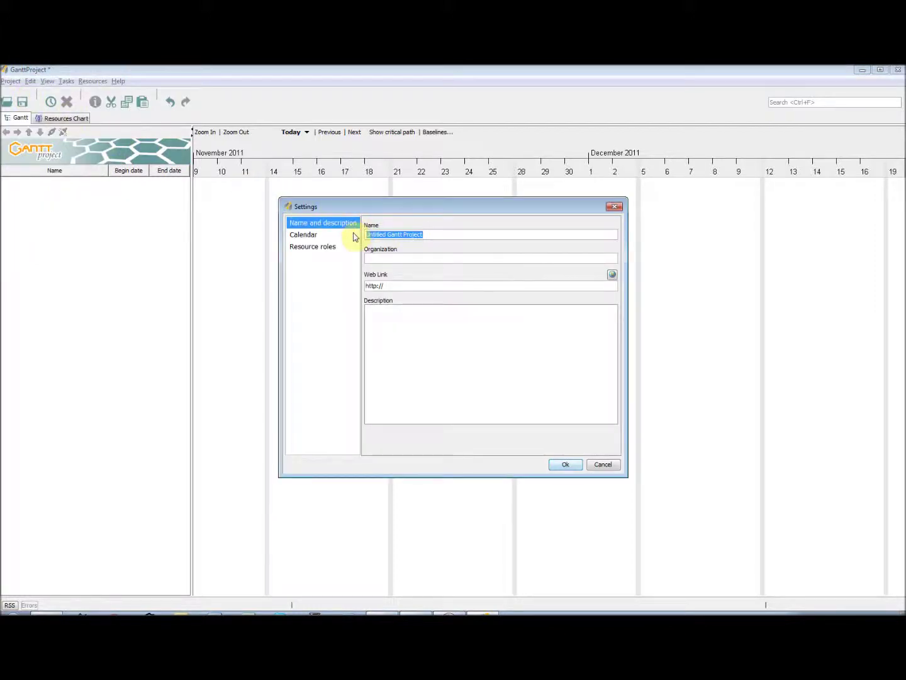
type("GanttProject ")
type("Tutorial")
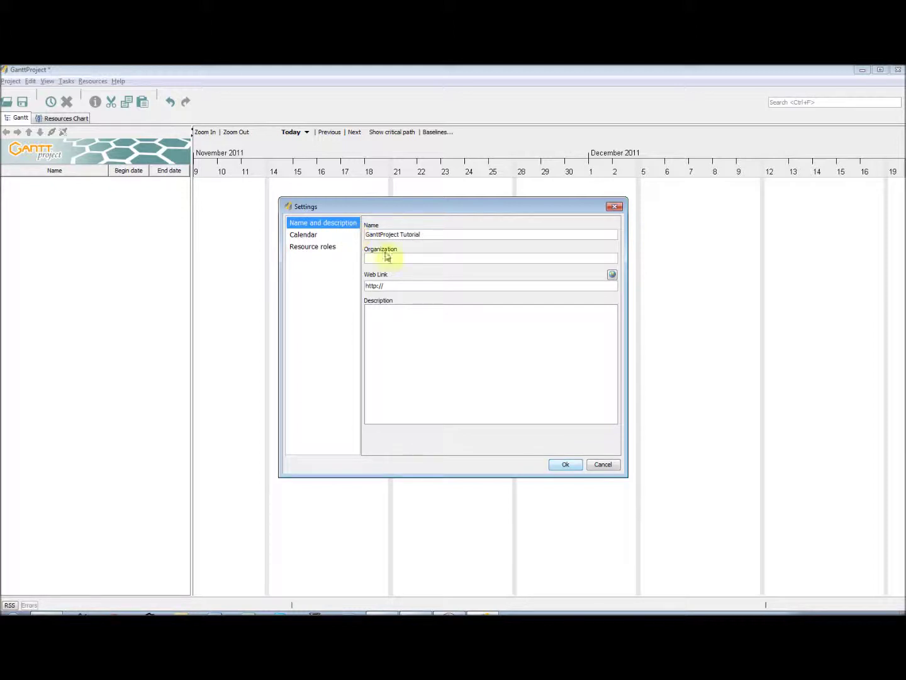
left_click(391, 258)
type("Gantt")
type("Project")
left_click(413, 286)
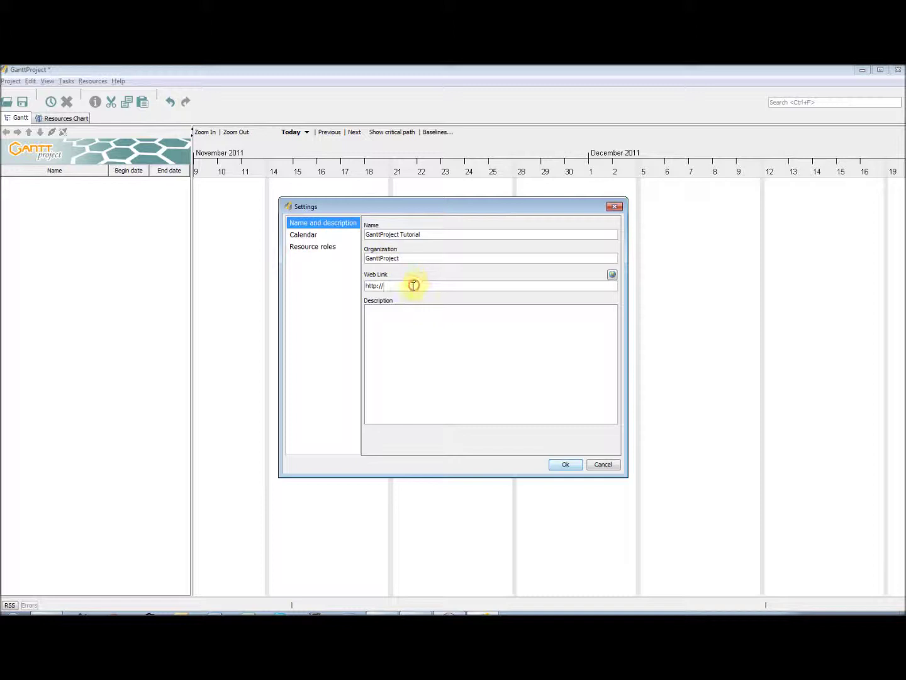
type("www.ganttproject")
type(".biz")
left_click(410, 321)
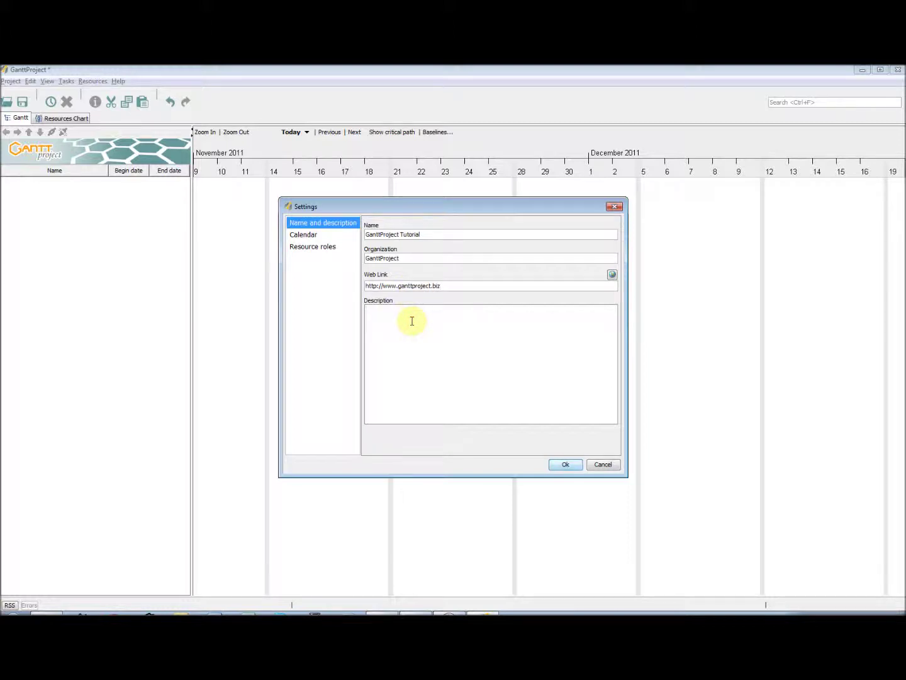
type("This is a gantt")
type("project tutorial.")
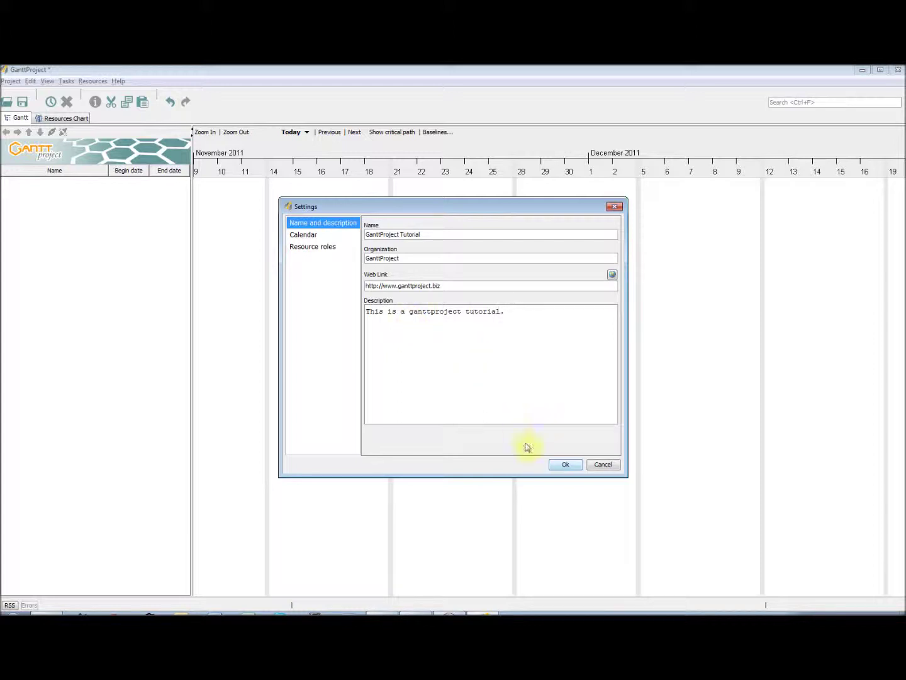
left_click(570, 464)
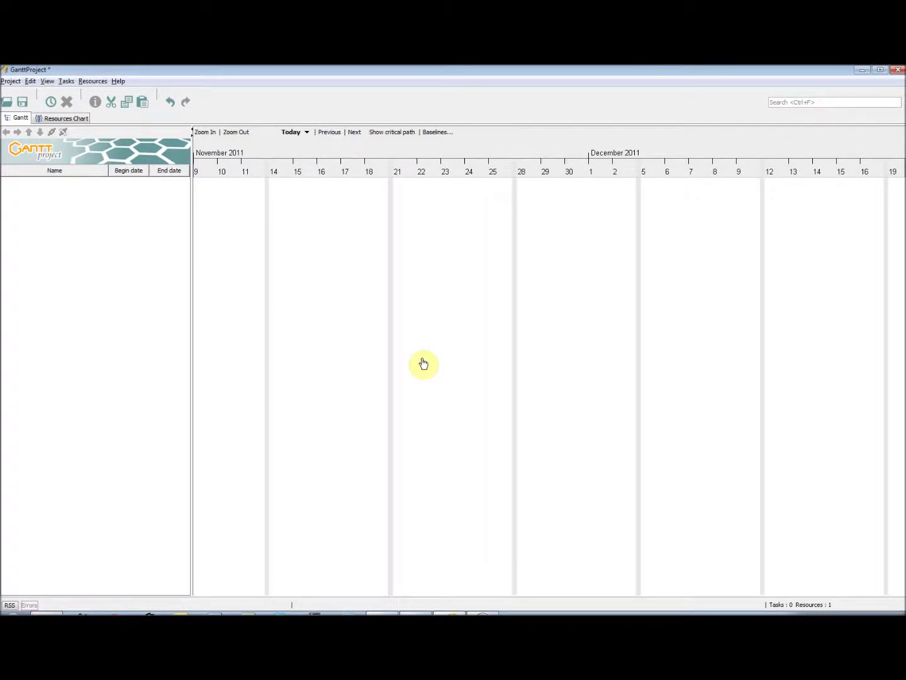
- On the Resources Chart, start a new resource from the Resources menu
left_click(60, 117)
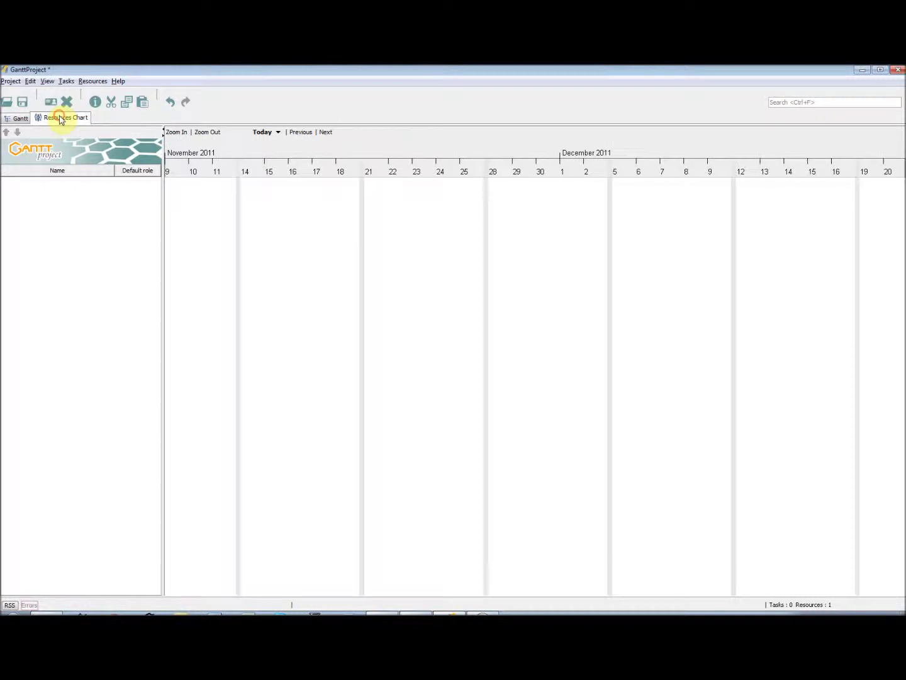
right_click(82, 300)
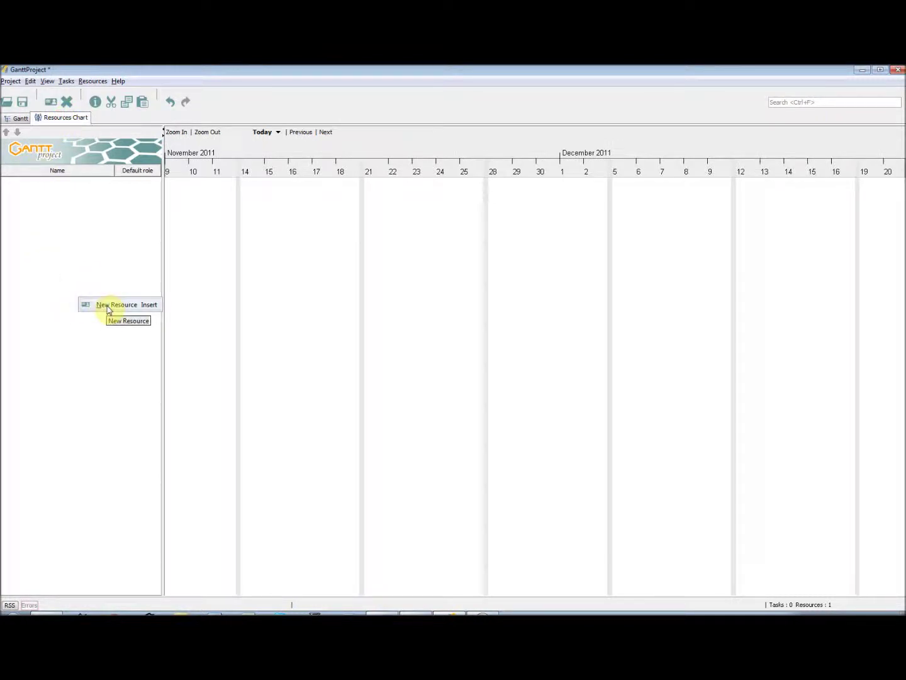
left_click(96, 276)
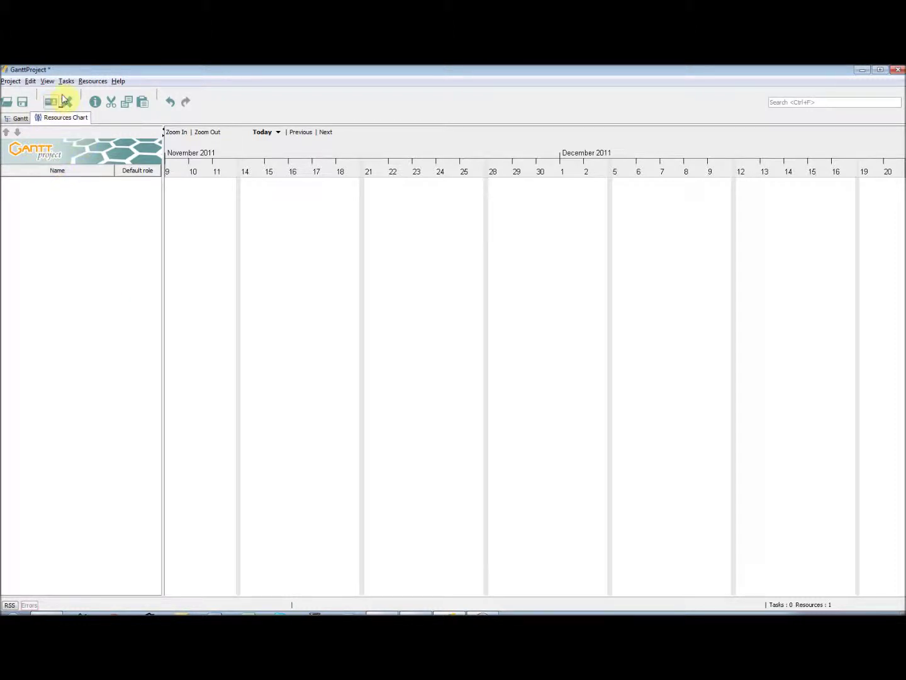
left_click(85, 83)
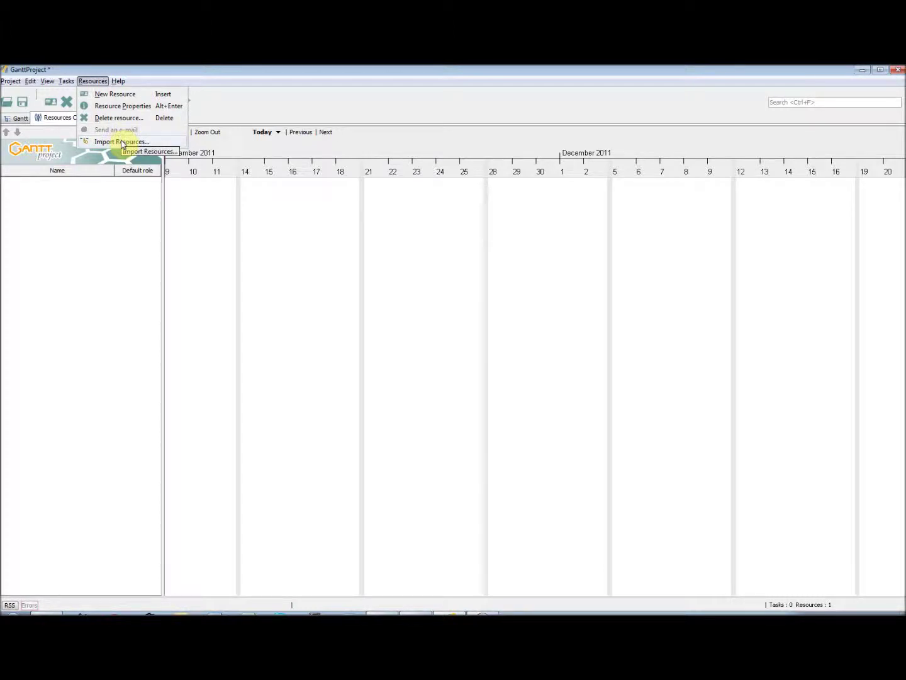
left_click(127, 98)
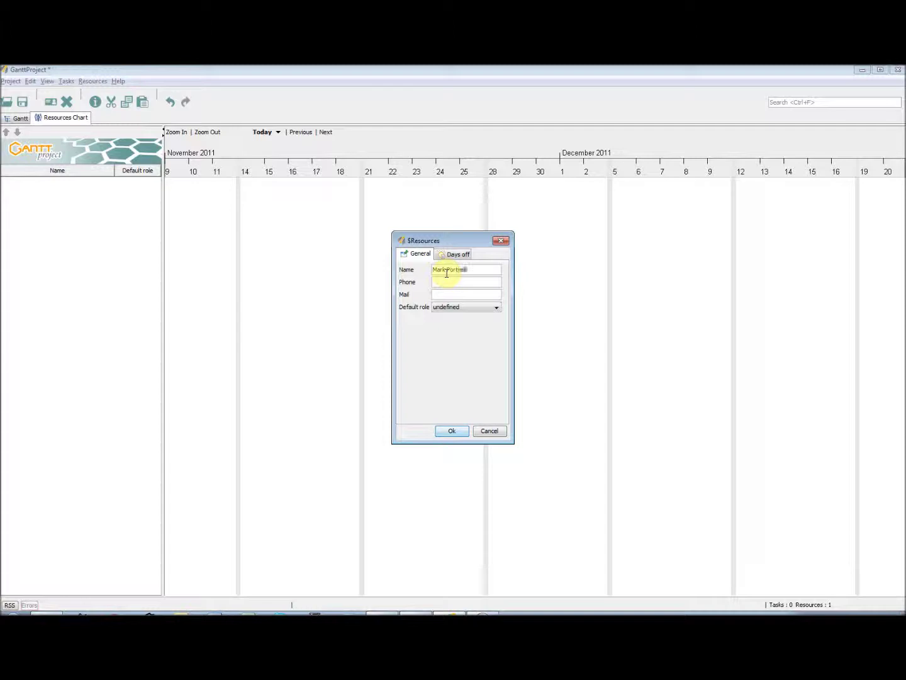
left_click(460, 280)
type("123456789")
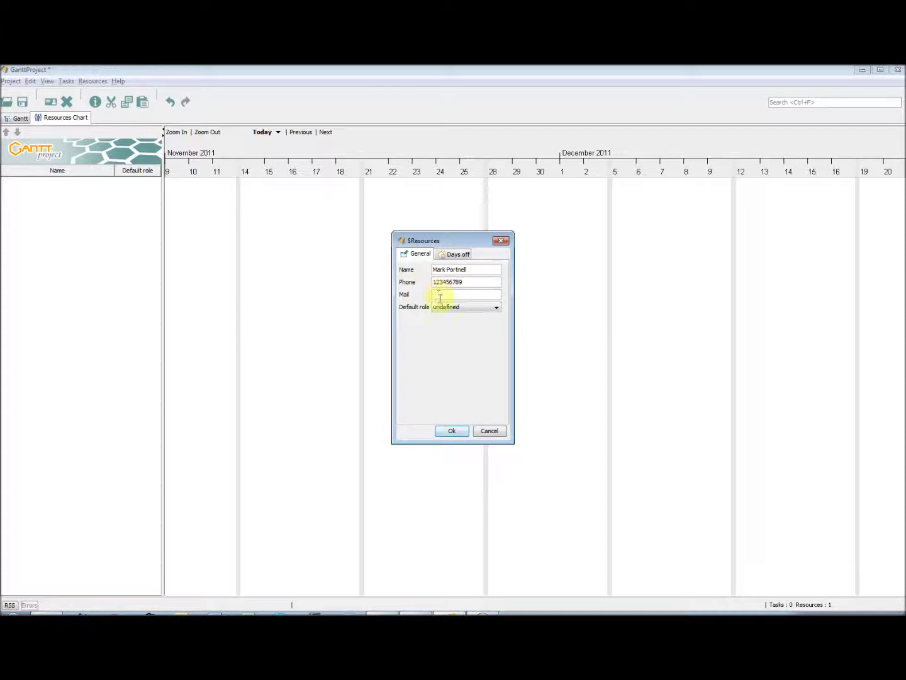
left_click(440, 294)
left_click(452, 258)
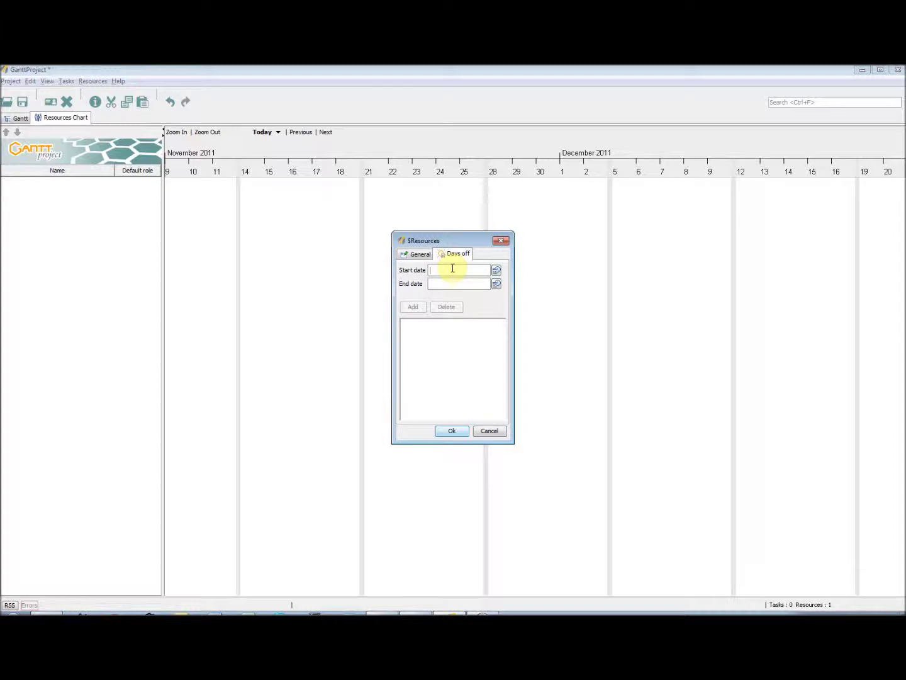
left_click(457, 283)
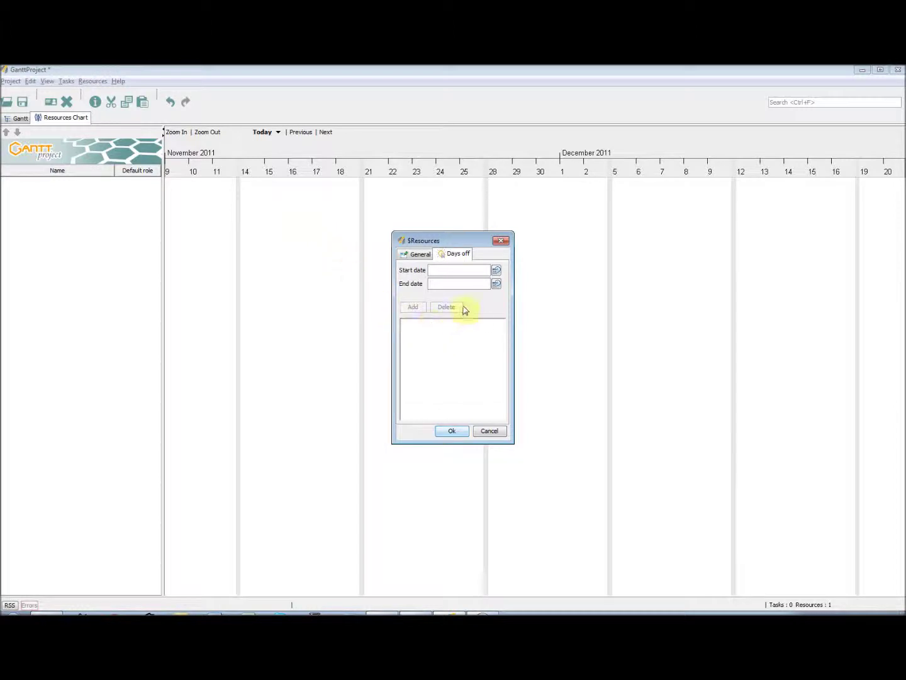
left_click(418, 255)
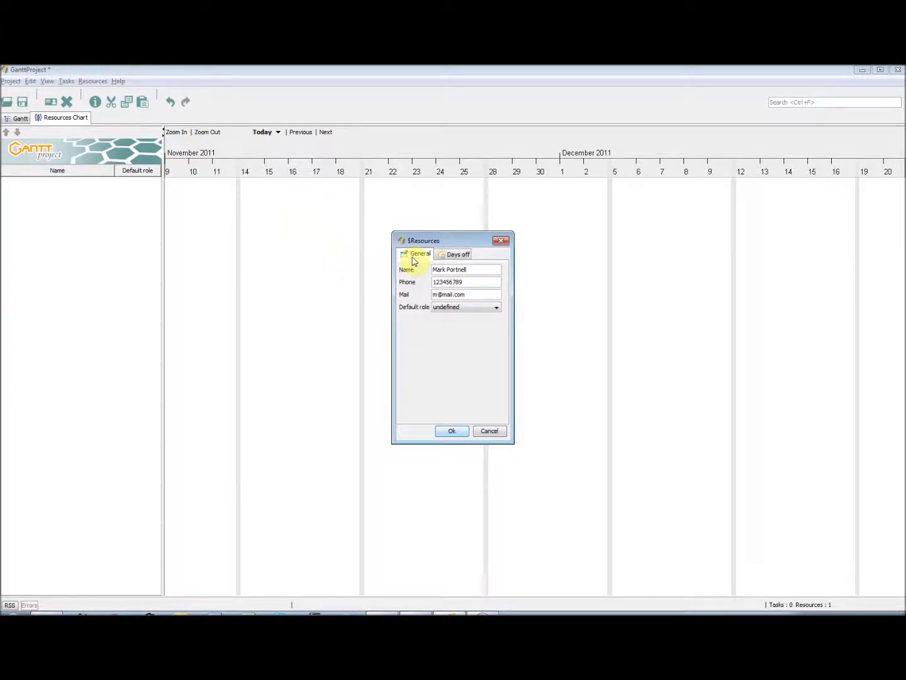
left_click(478, 309)
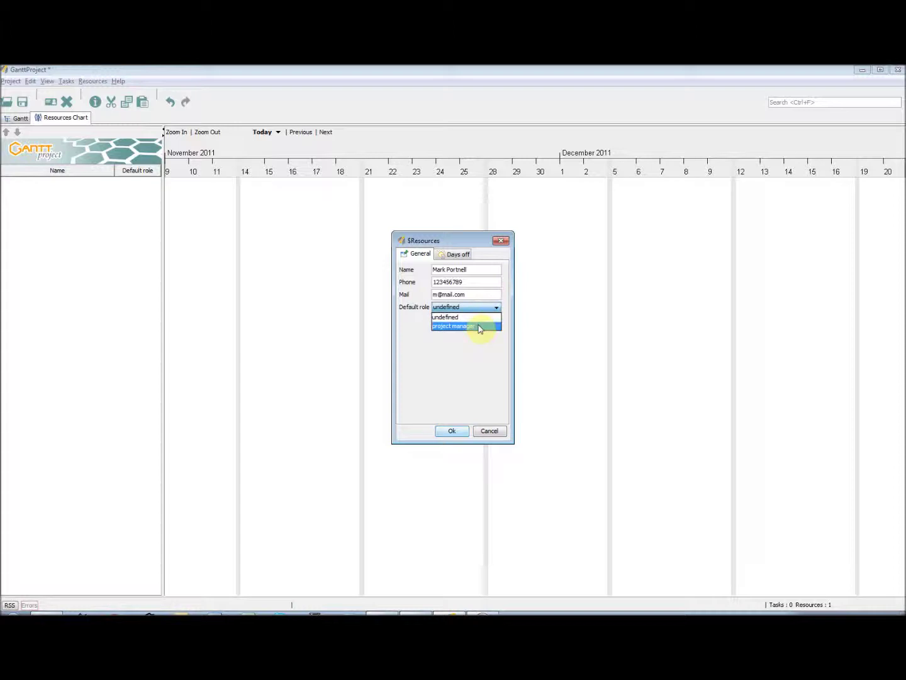
left_click(478, 326)
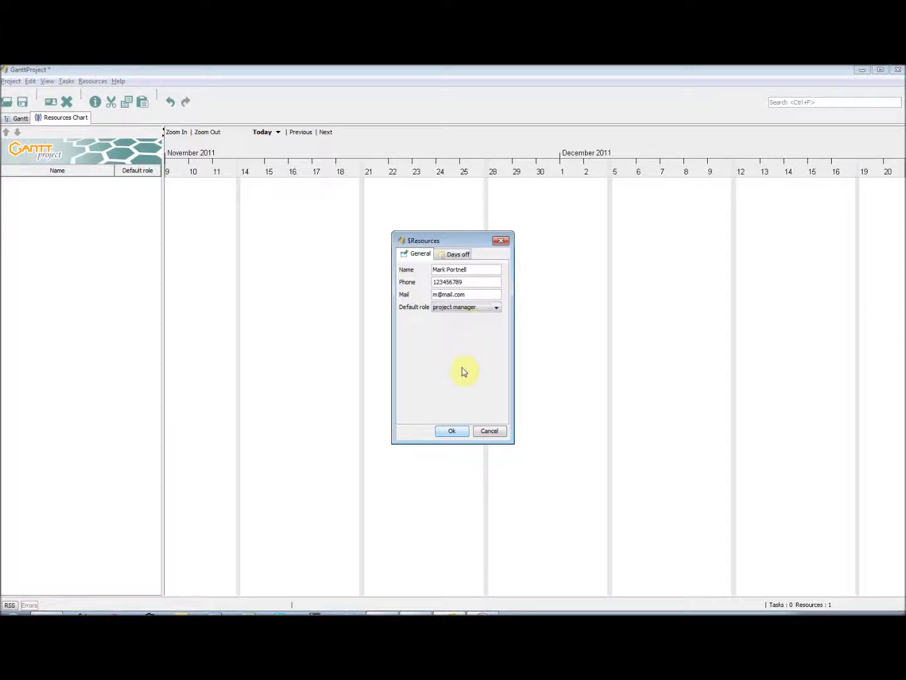
left_click(455, 433)
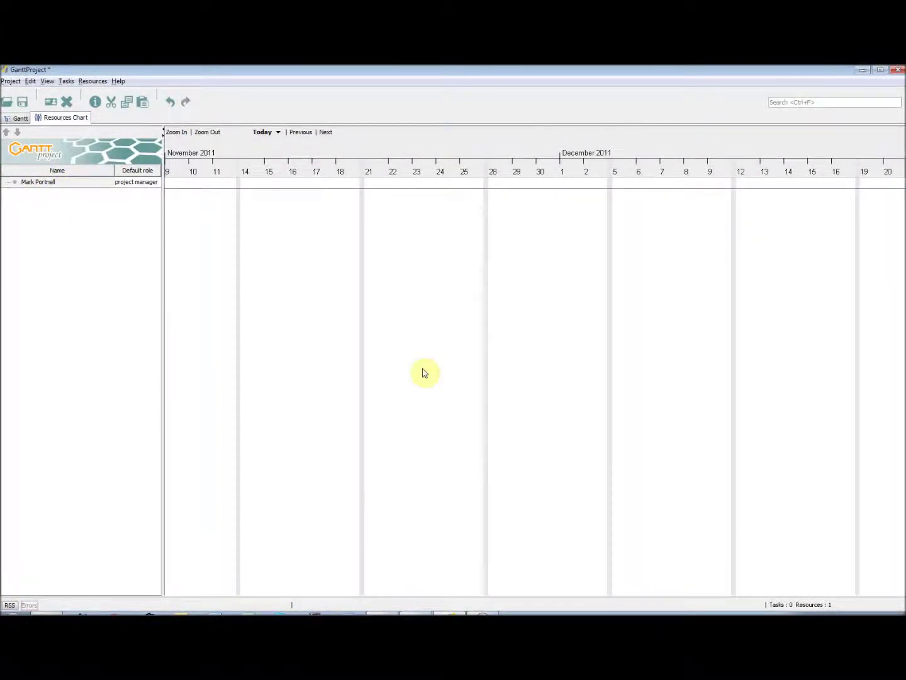
- Add a 'Documentation Manager' role under Project Properties > Resource roles
left_click(11, 82)
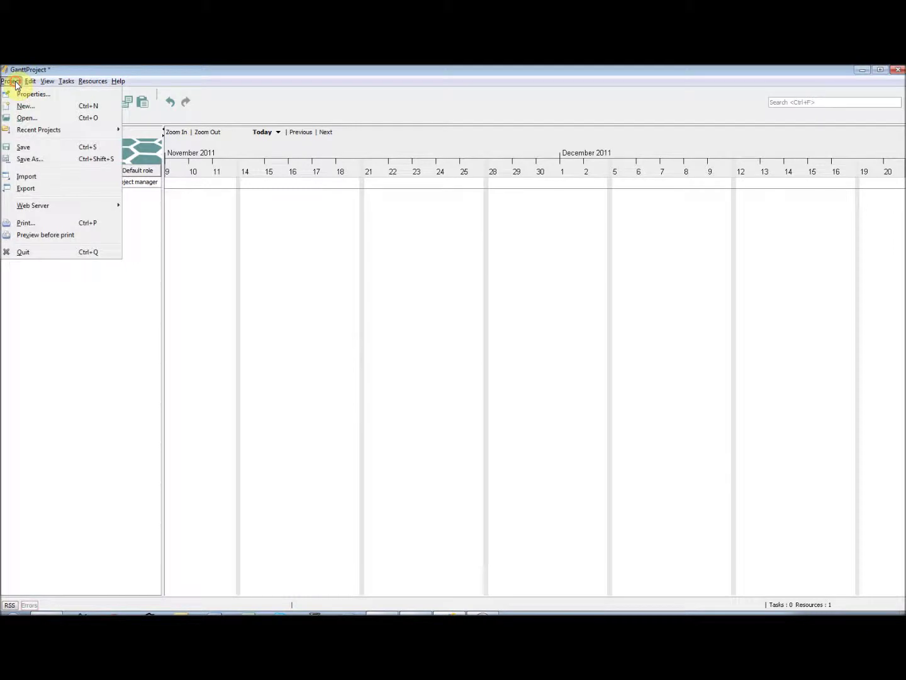
left_click(27, 93)
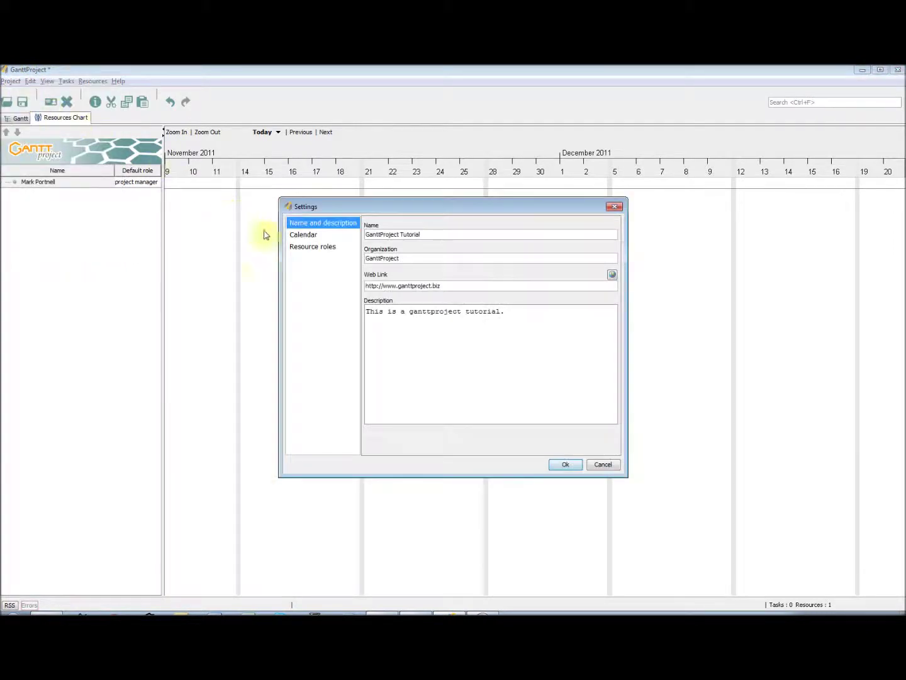
left_click(314, 250)
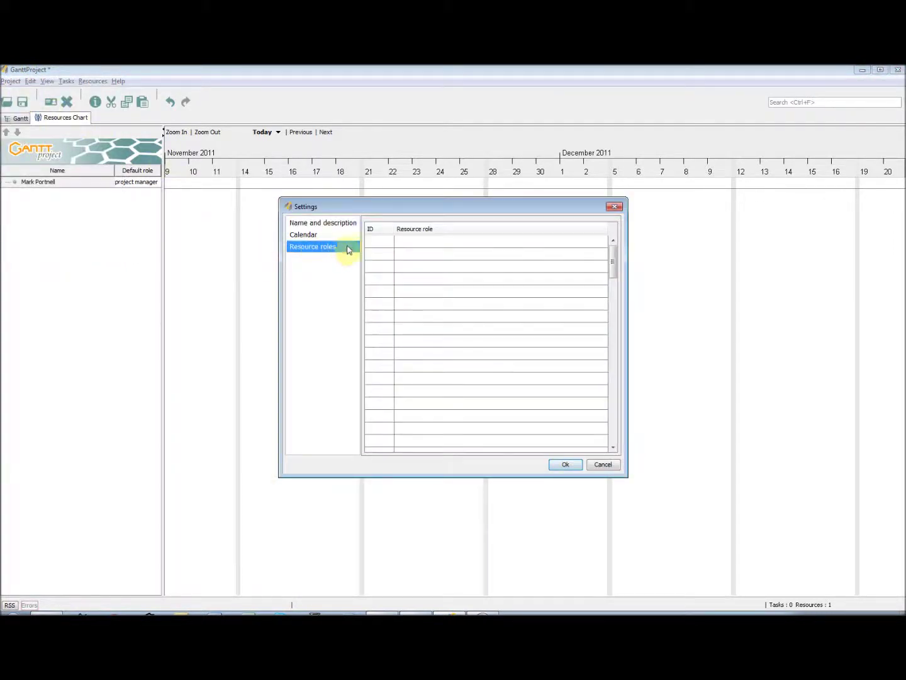
left_click(434, 242)
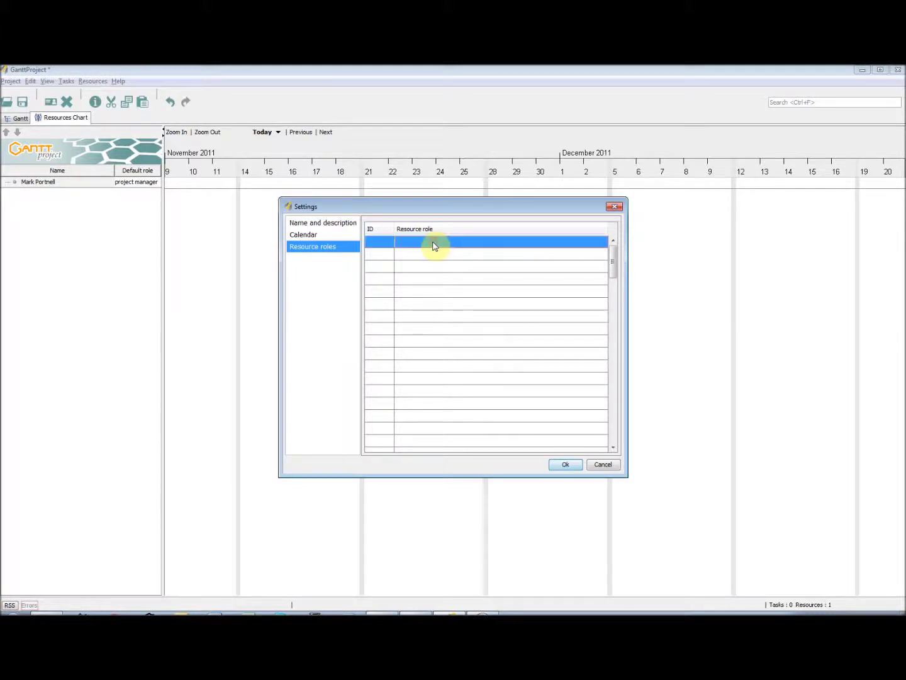
double_click(433, 243)
type("Documentat")
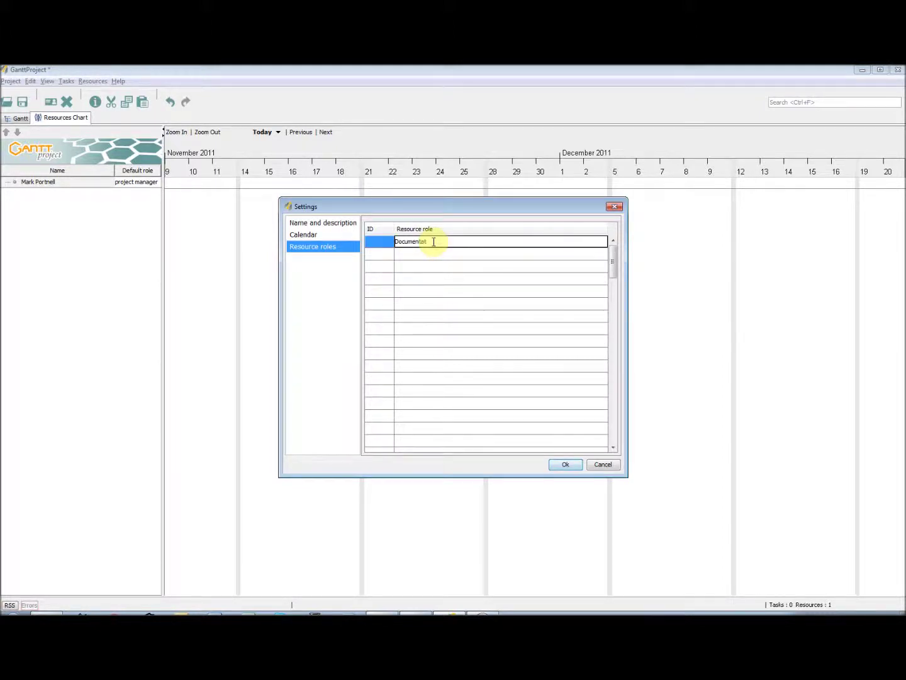
type("ion Manager")
left_click(566, 465)
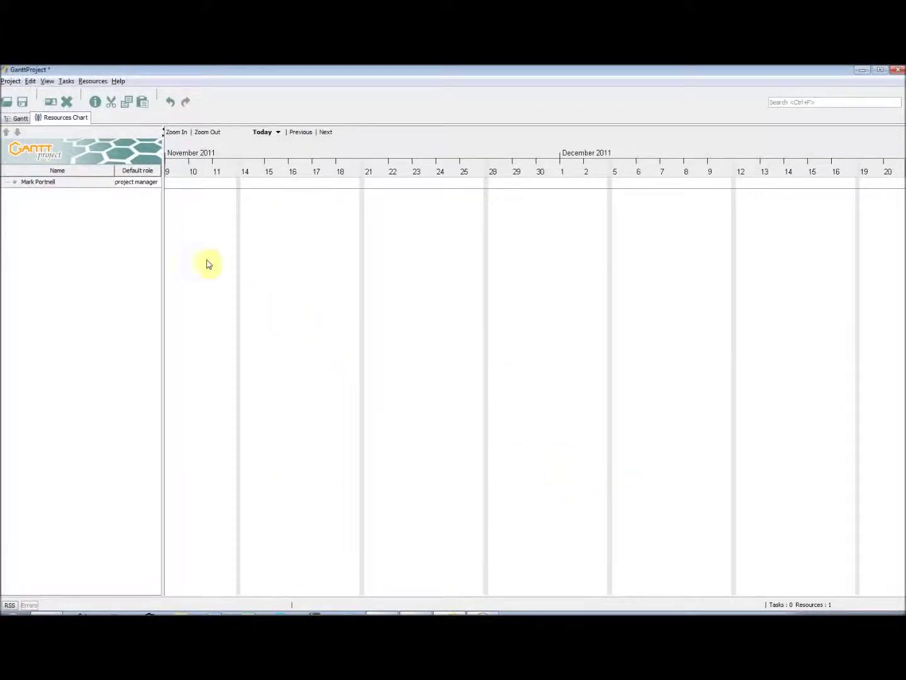
- Create a new Gantt task beginning 11/9/11 and edit its begin and end date cells
left_click(20, 119)
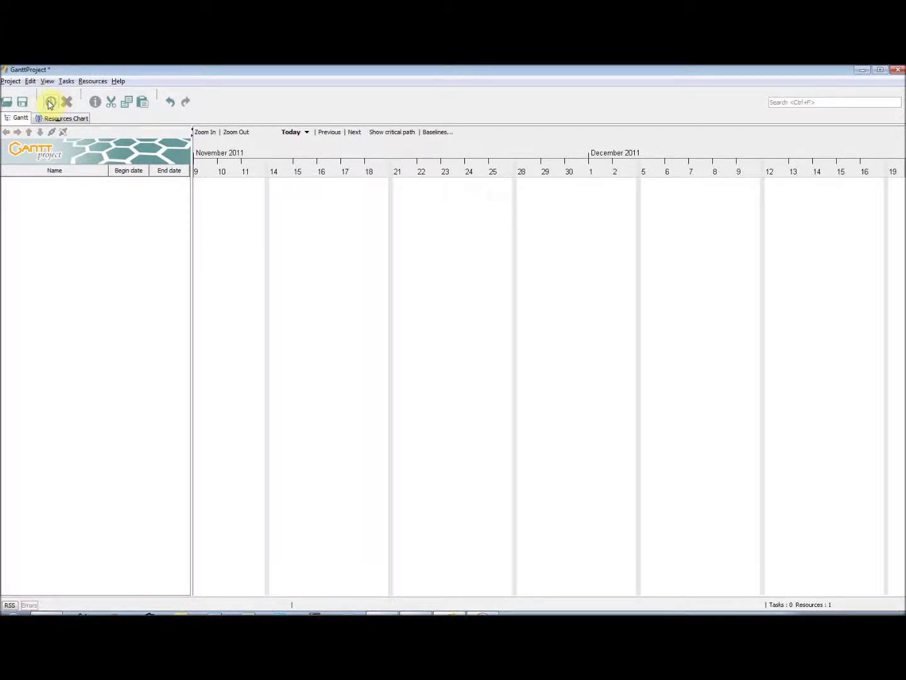
left_click(65, 82)
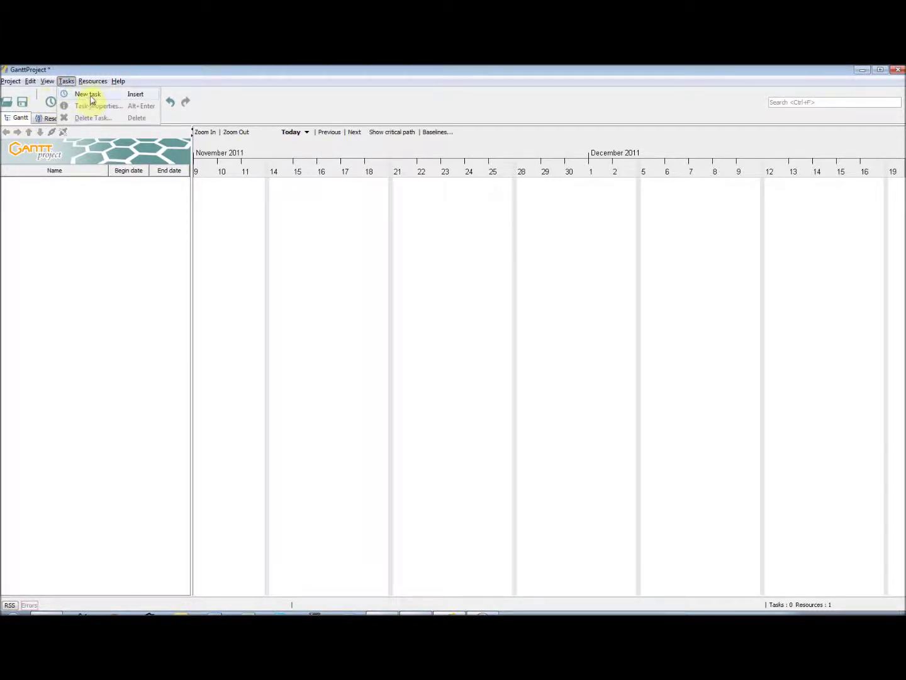
left_click(88, 95)
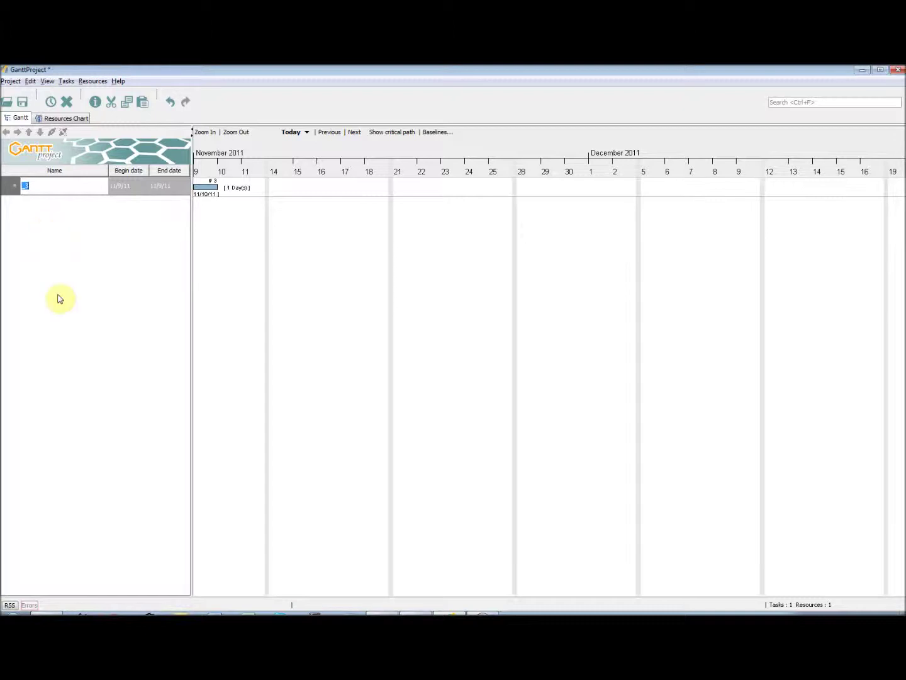
double_click(123, 185)
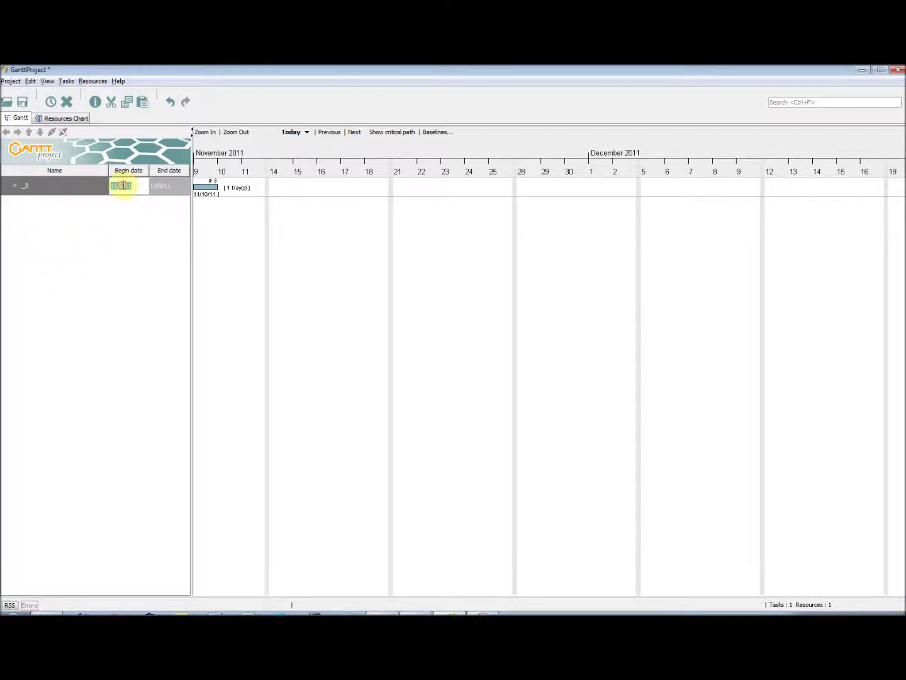
double_click(169, 185)
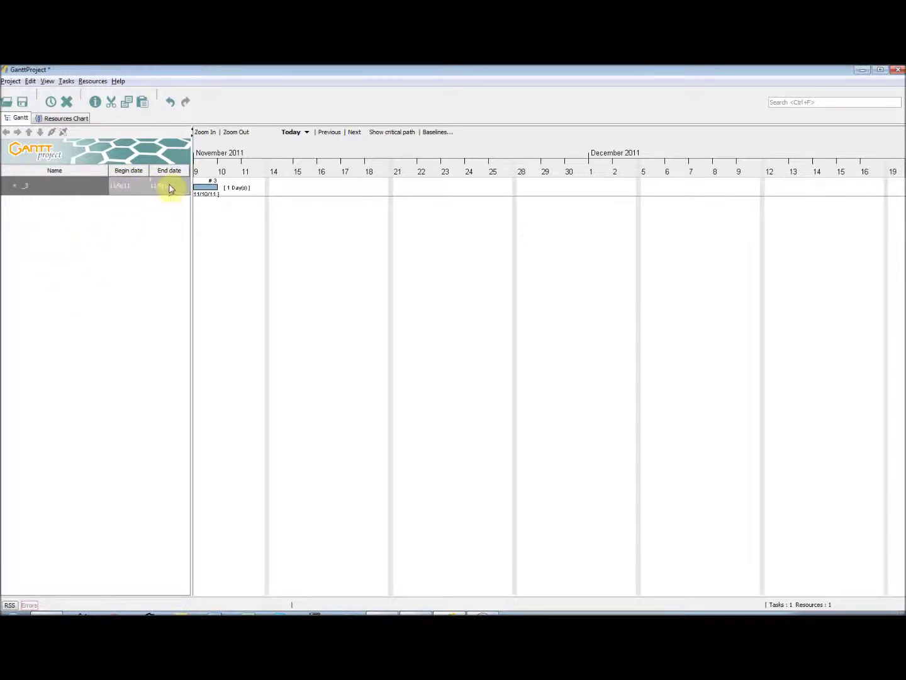
left_click(85, 185)
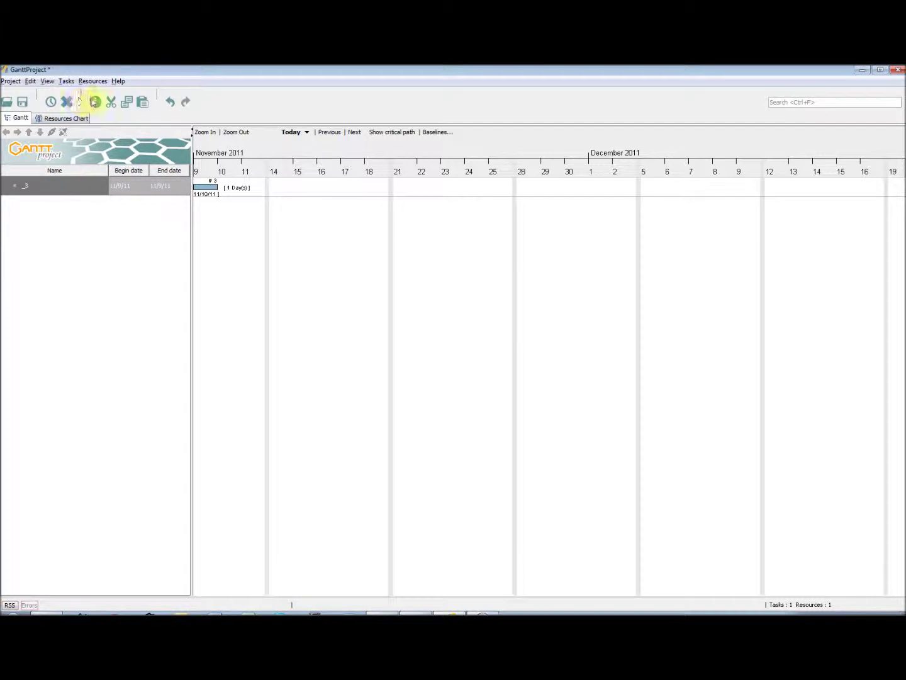
left_click(71, 82)
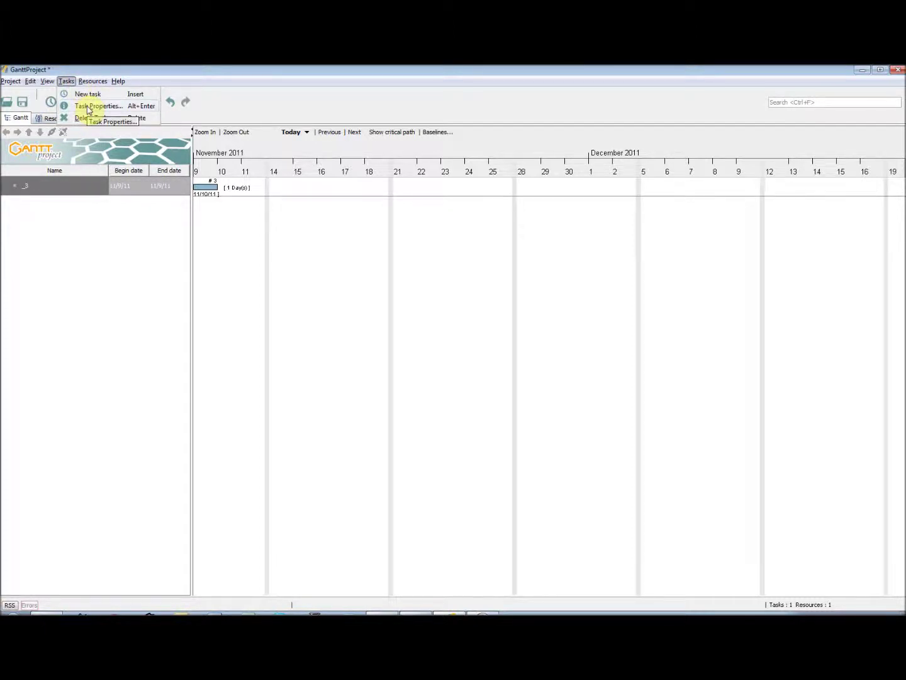
left_click(73, 211)
right_click(78, 184)
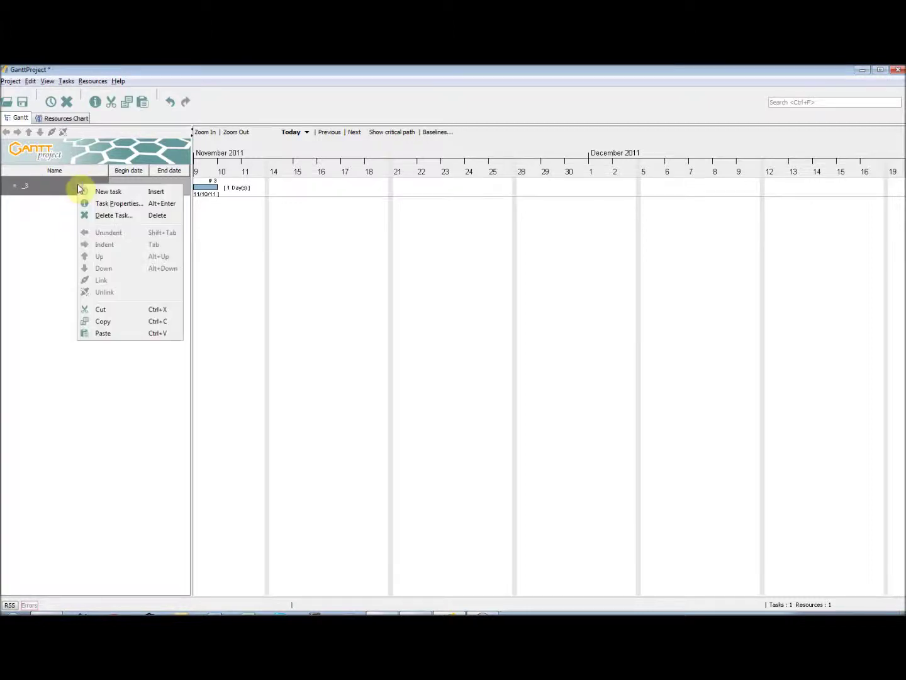
- Change task _3's end date between November 11 and 9, and try the milestone option
left_click(125, 205)
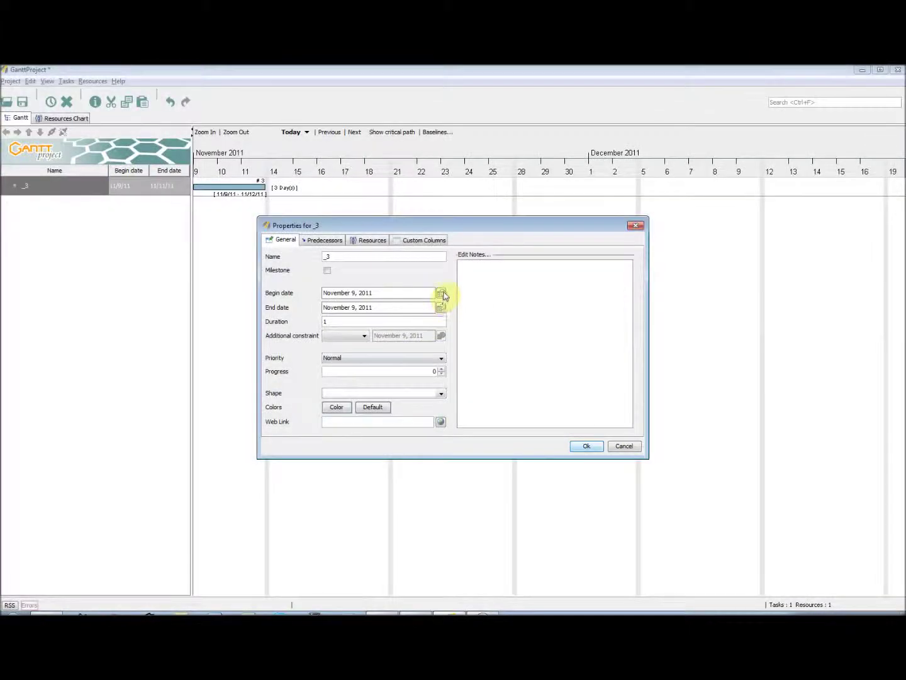
left_click(442, 308)
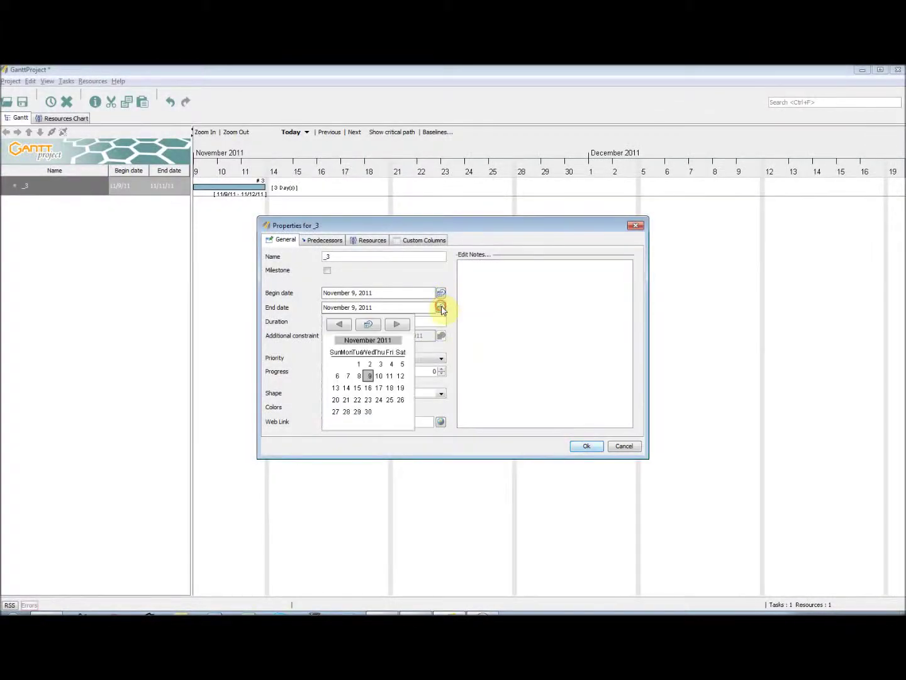
left_click(389, 377)
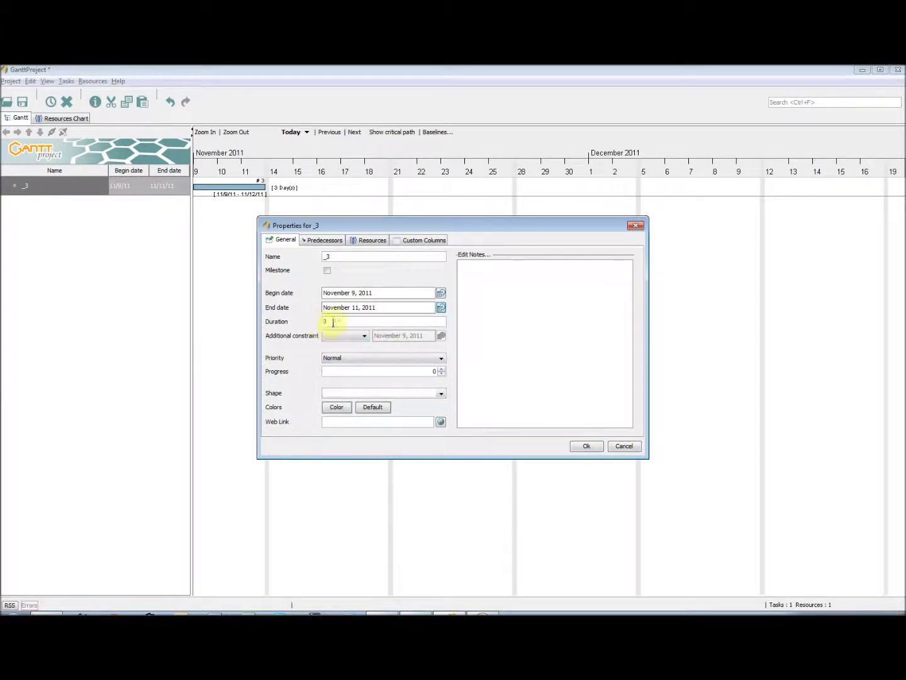
left_click(441, 307)
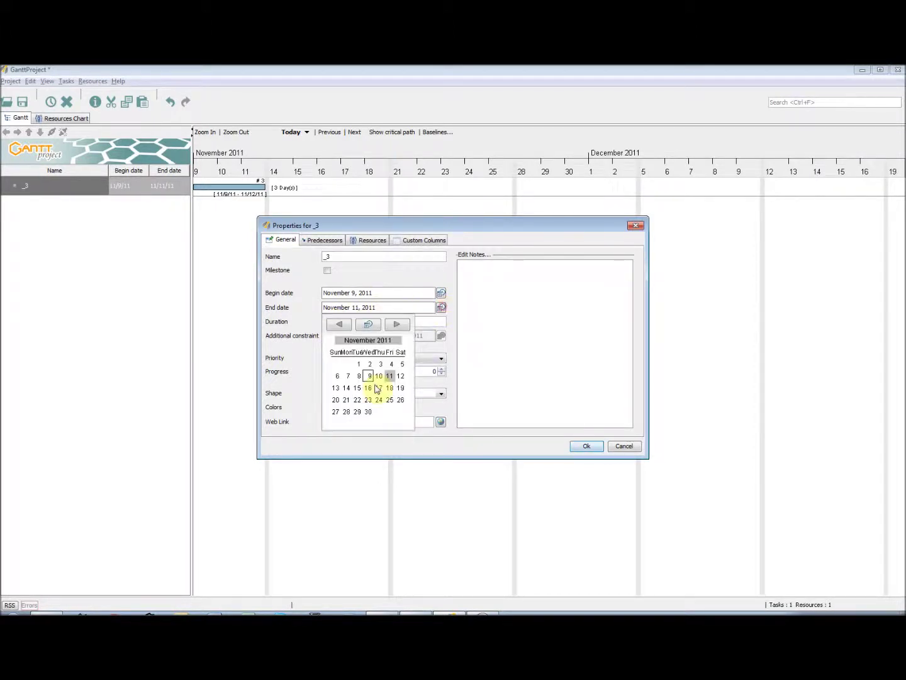
left_click(368, 377)
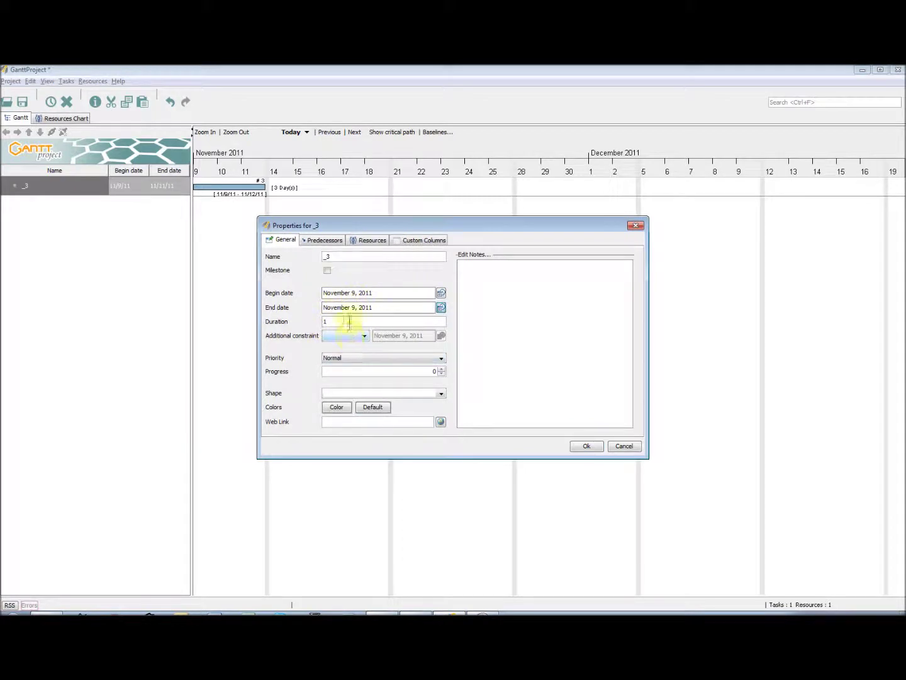
left_click(327, 271)
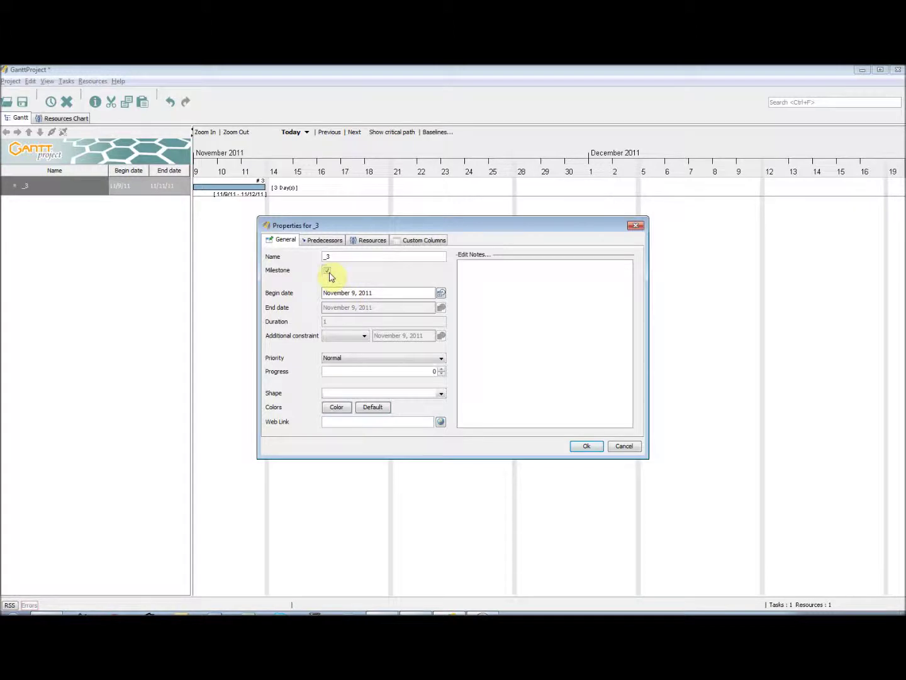
left_click(327, 271)
- Try an Earliest begin constraint, clear it, and keep priority Normal
left_click(363, 337)
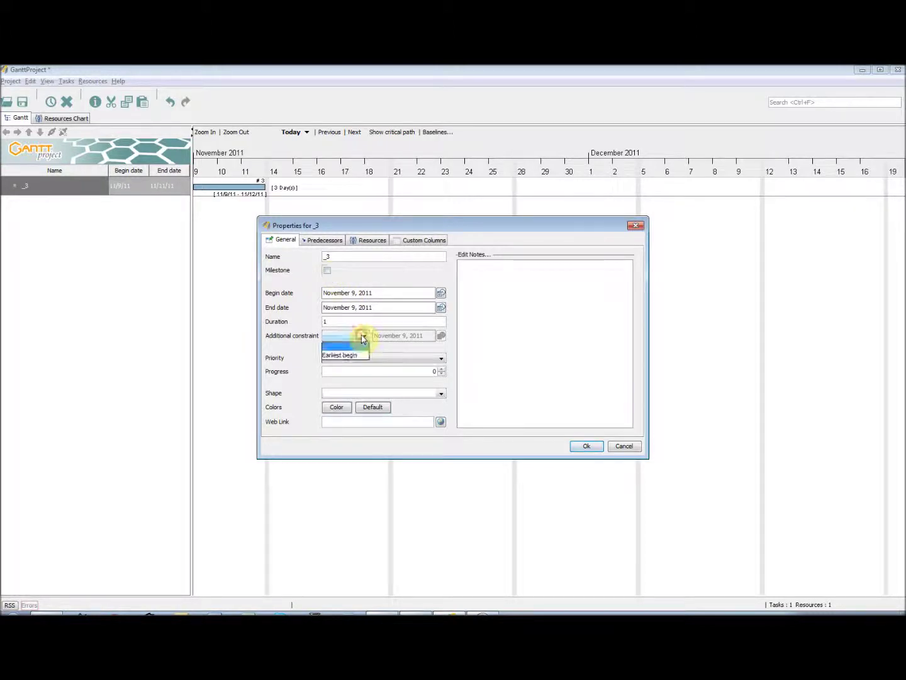
left_click(355, 355)
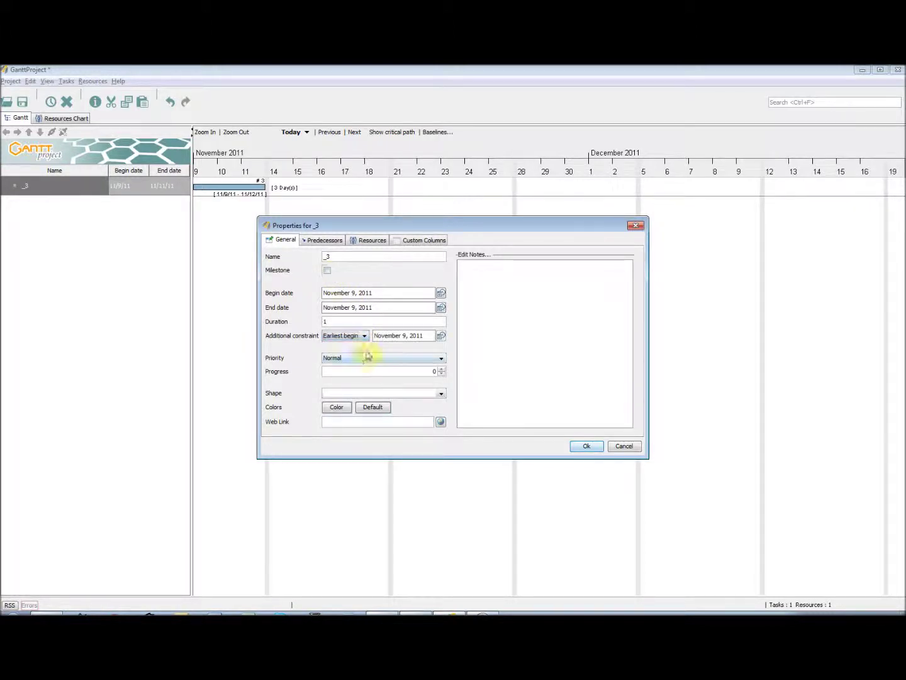
left_click(442, 336)
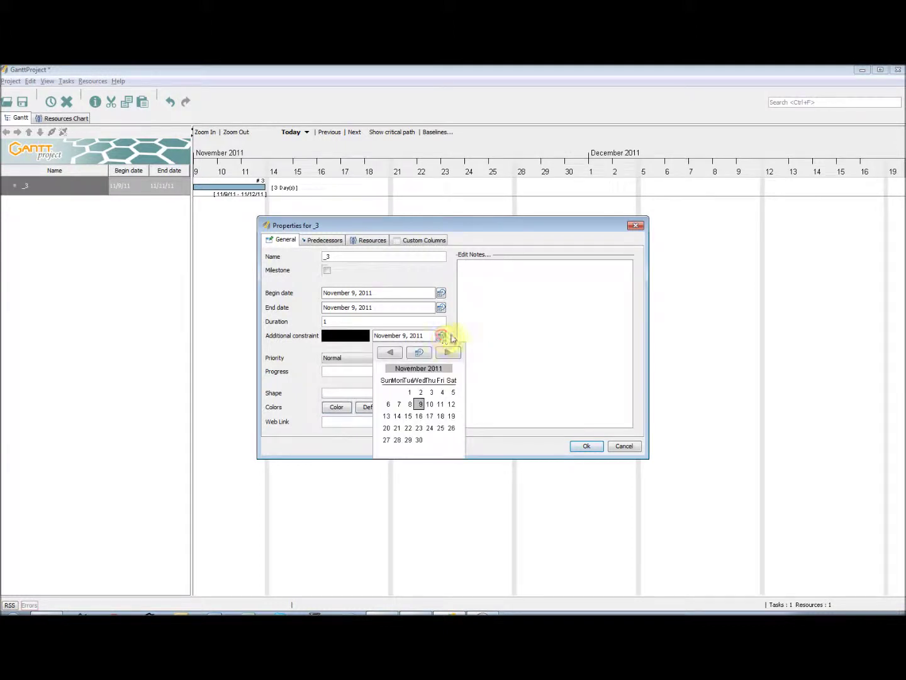
left_click(442, 337)
left_click(358, 339)
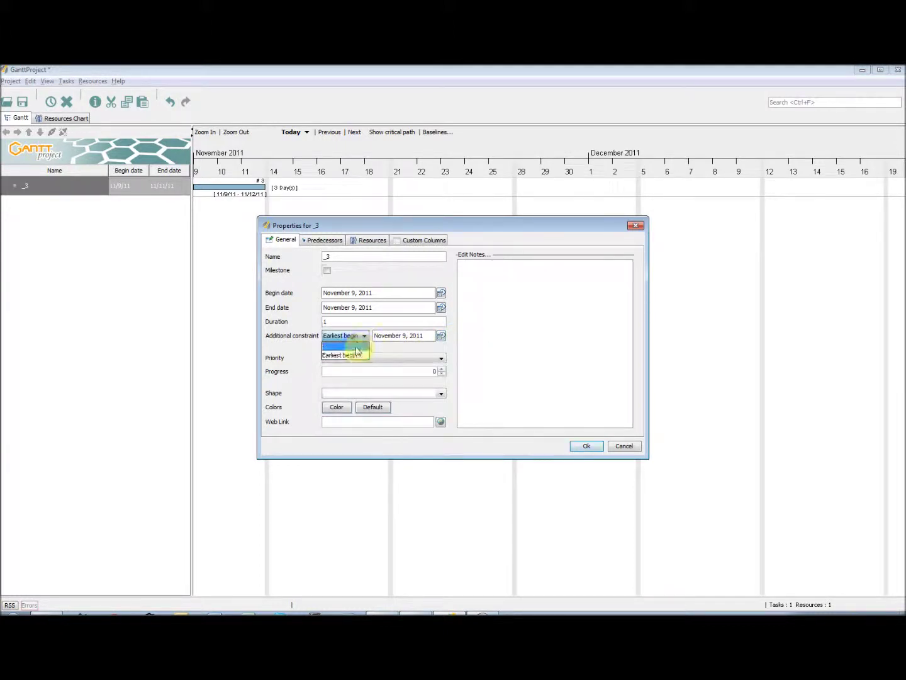
left_click(370, 348)
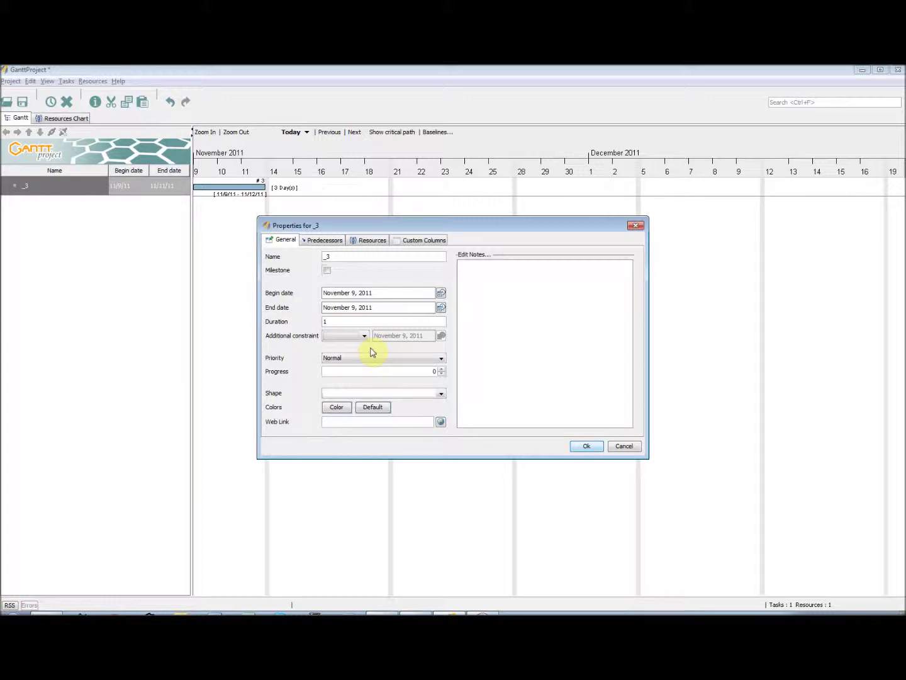
left_click(371, 358)
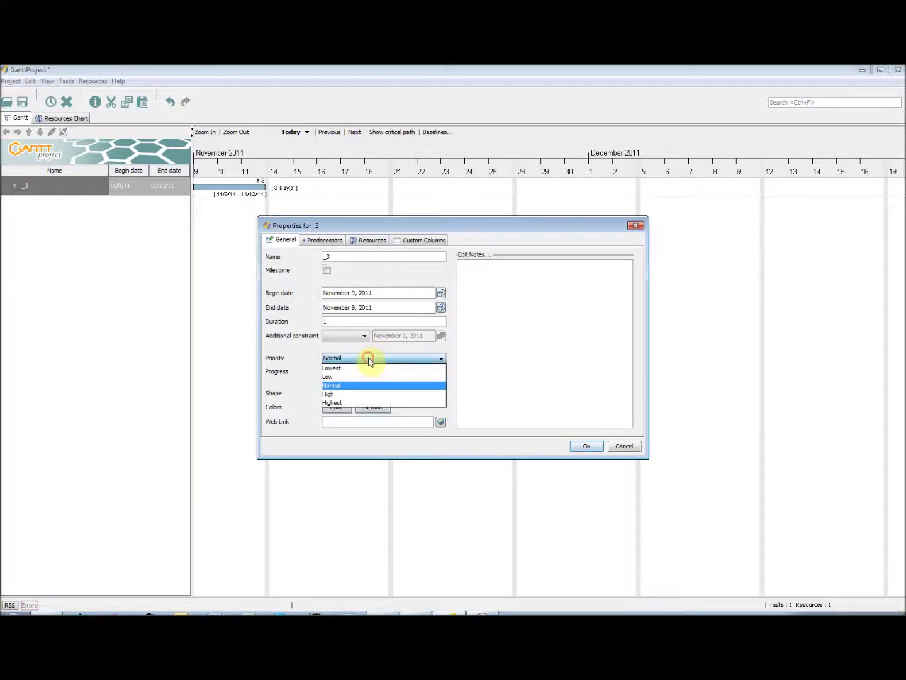
left_click(371, 385)
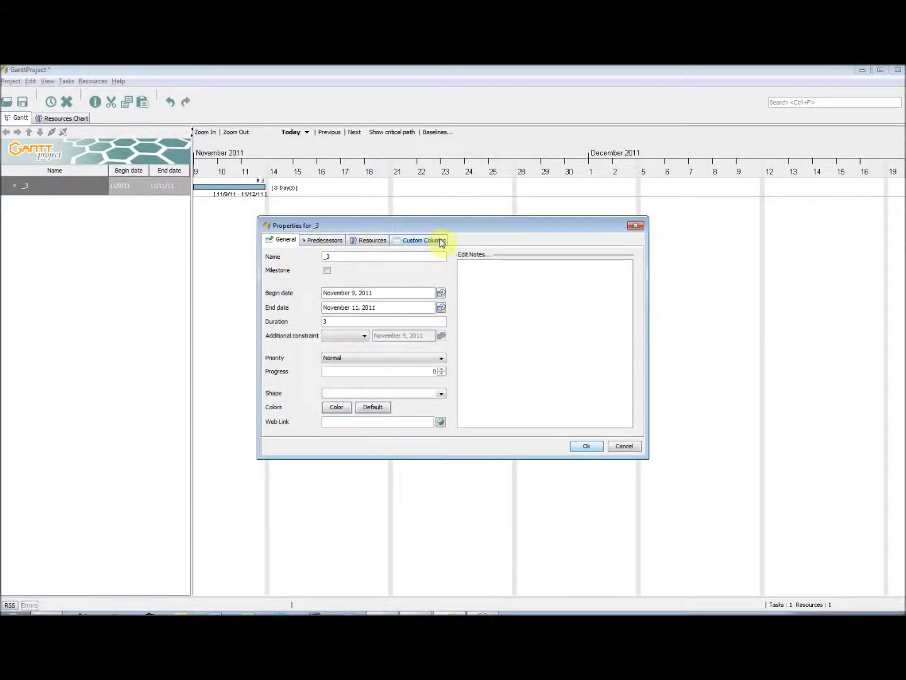
- Try adding a predecessor for task _3; no other tasks are available to link
left_click(322, 242)
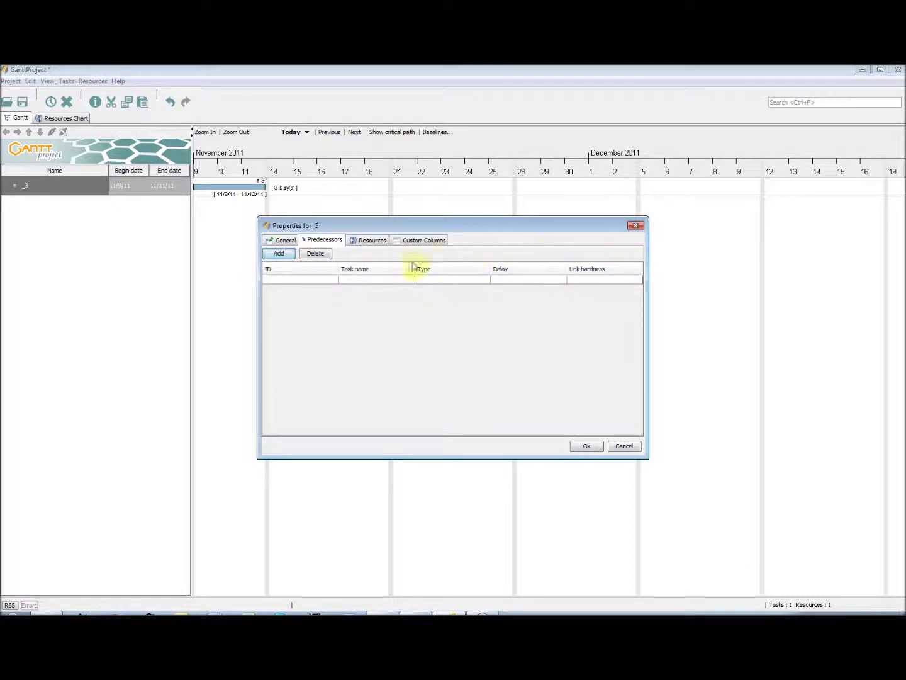
left_click(281, 254)
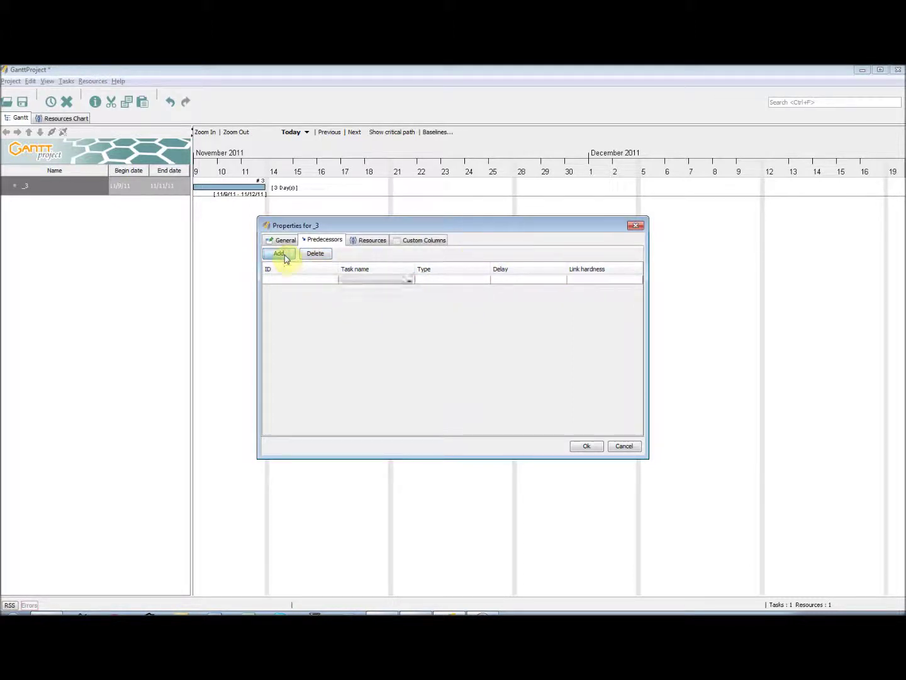
left_click(397, 281)
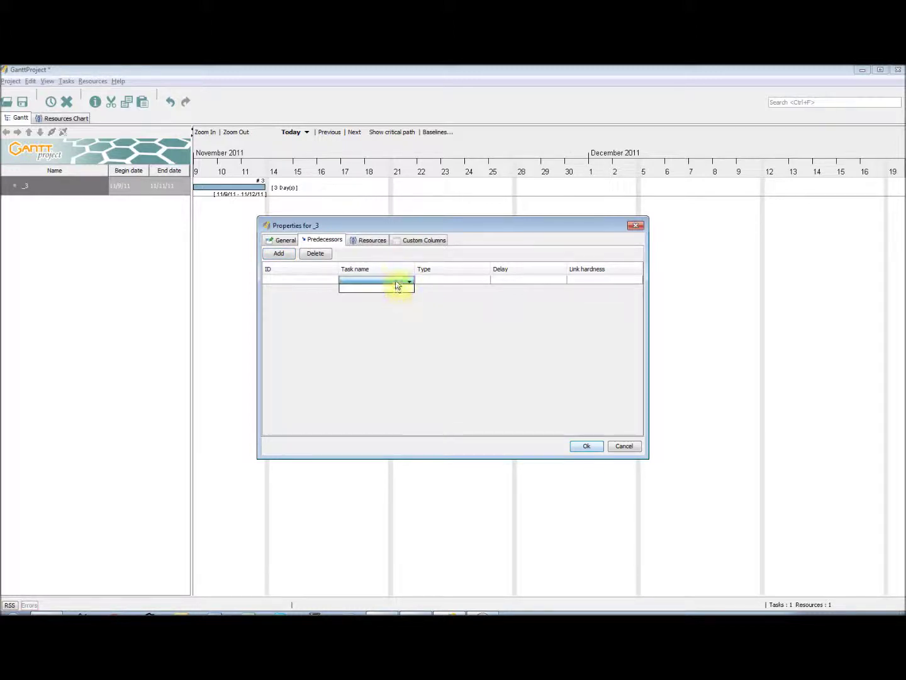
left_click(400, 283)
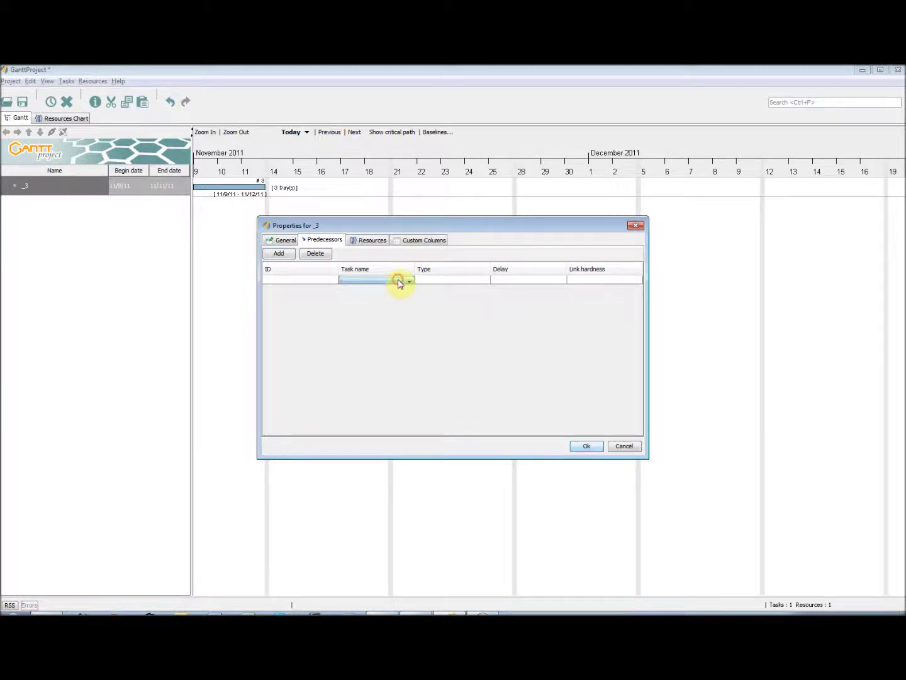
left_click(370, 242)
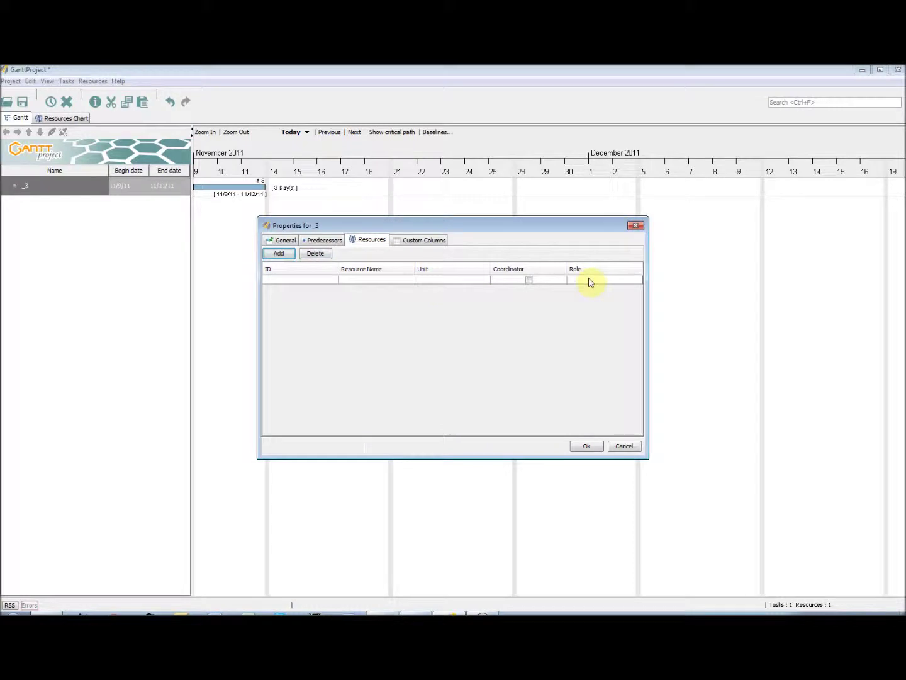
left_click(289, 254)
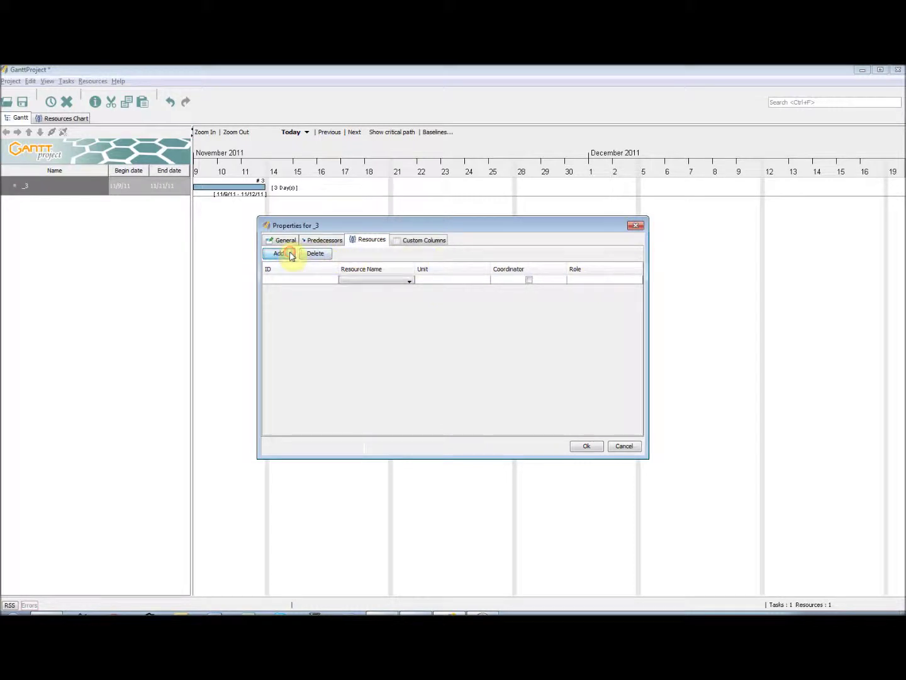
left_click(377, 283)
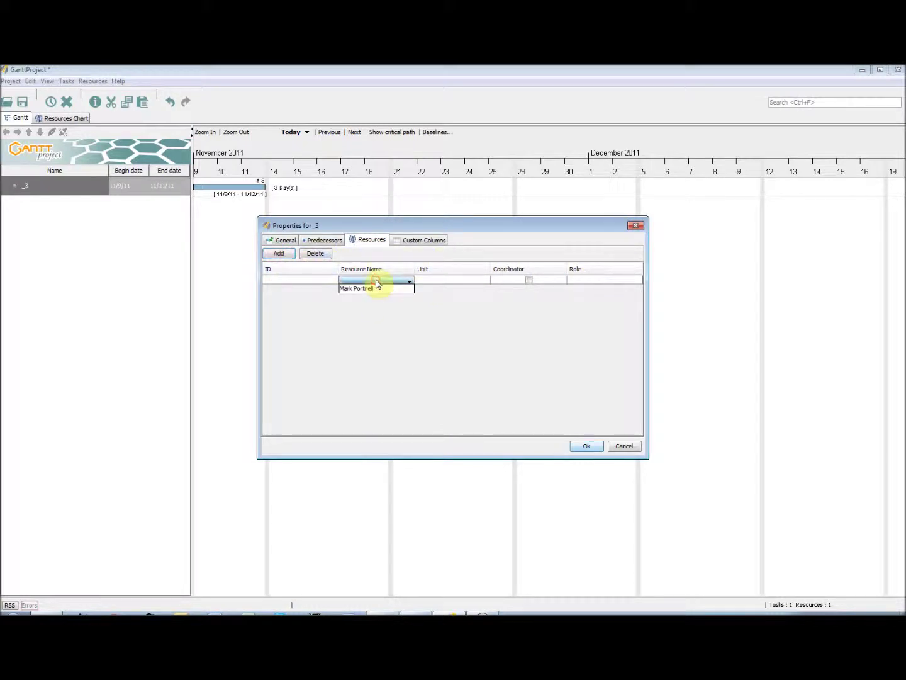
left_click(376, 288)
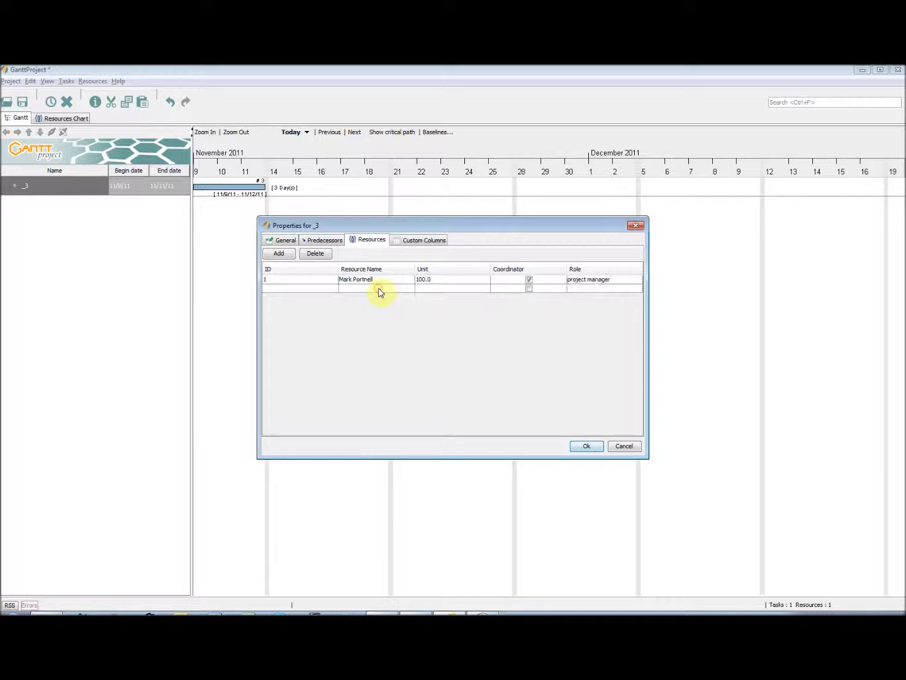
left_click(530, 280)
left_click(530, 280)
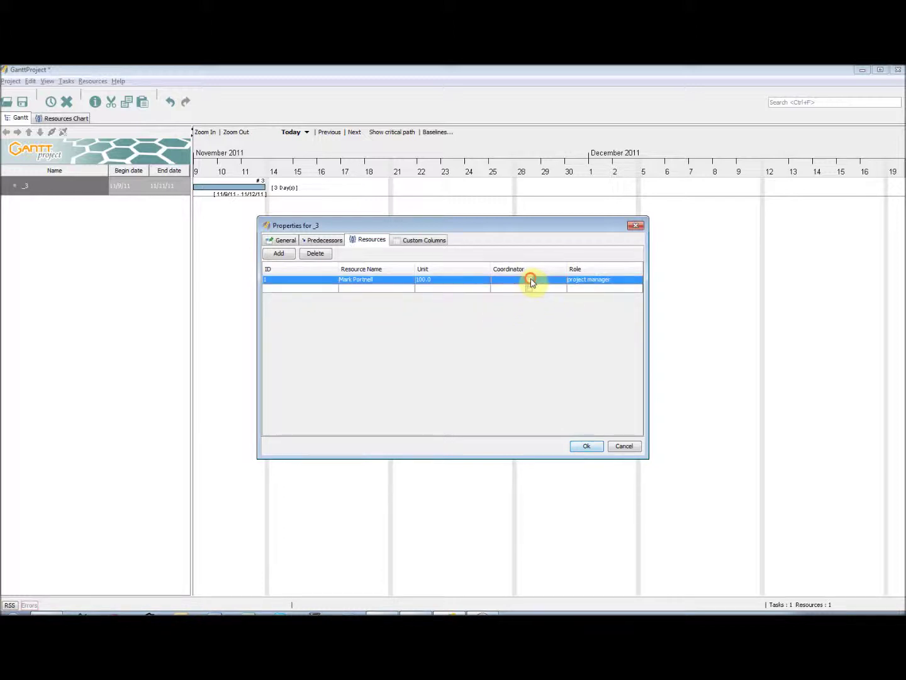
double_click(447, 278)
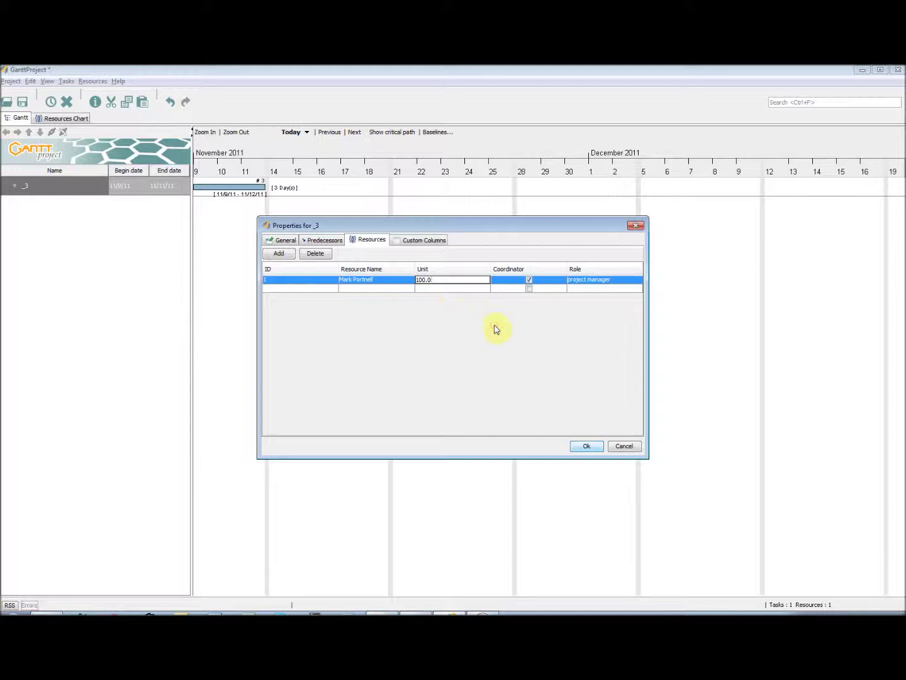
left_click(427, 289)
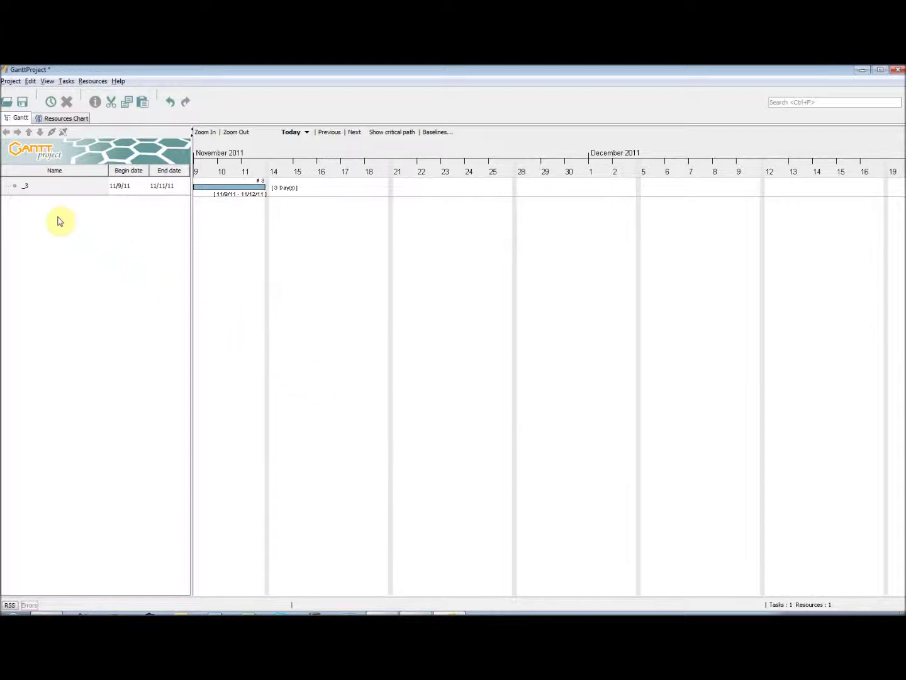
left_click(68, 118)
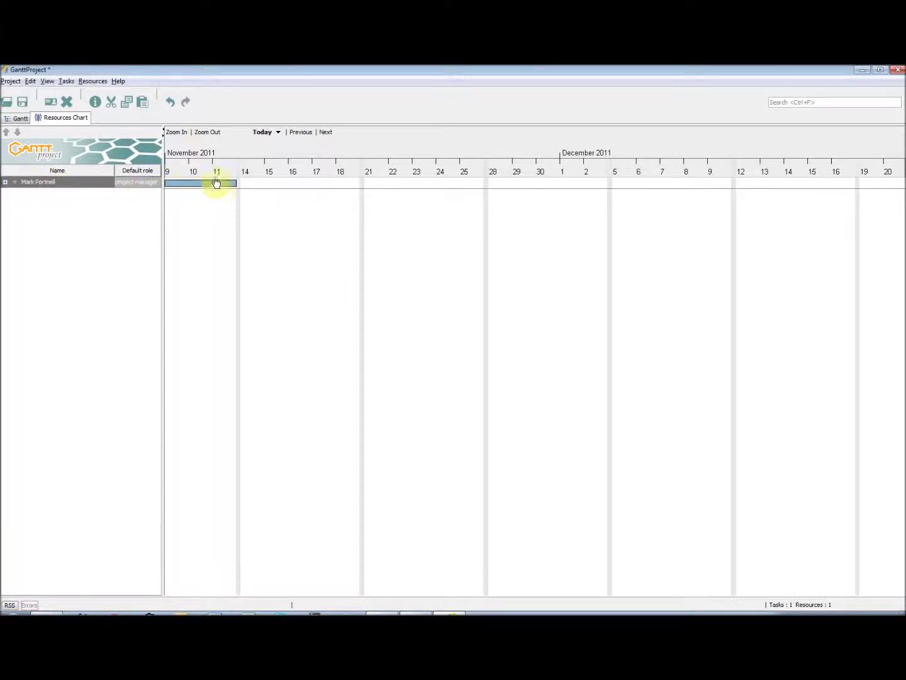
left_click(6, 182)
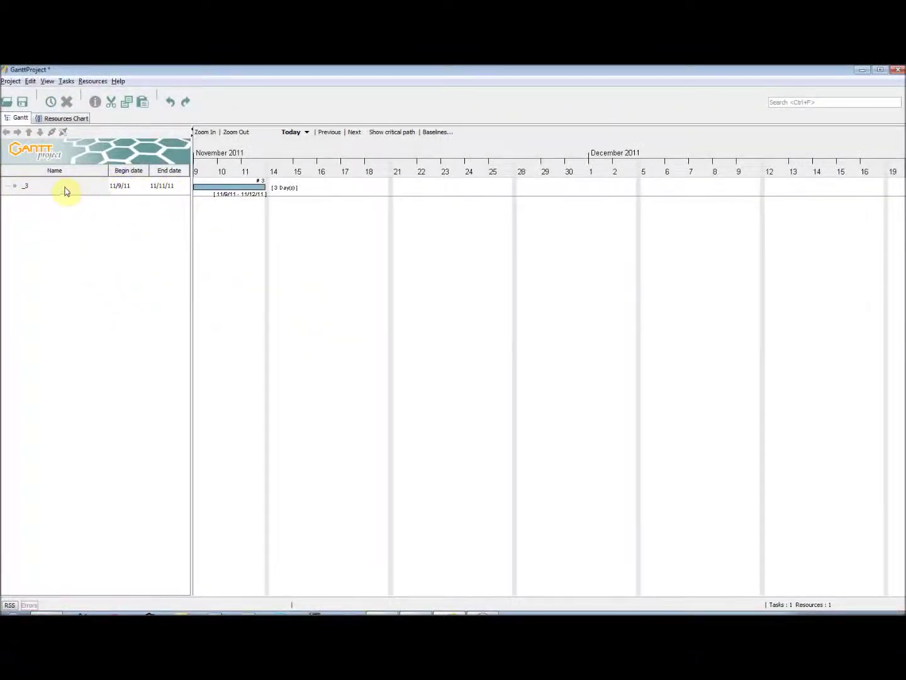
- Delete task _3 from the schedule and confirm the deletion
right_click(65, 188)
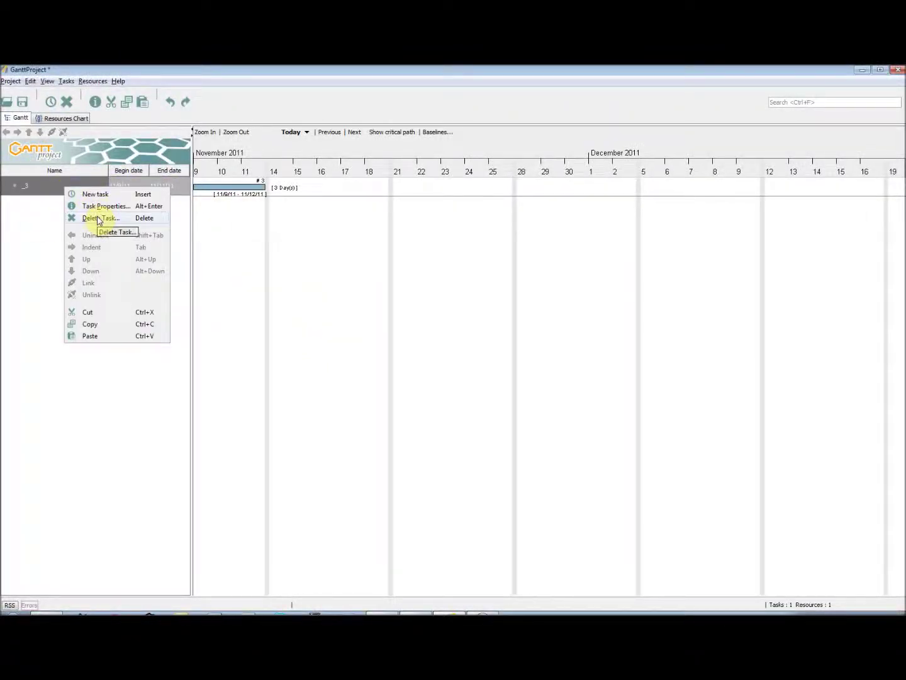
left_click(45, 218)
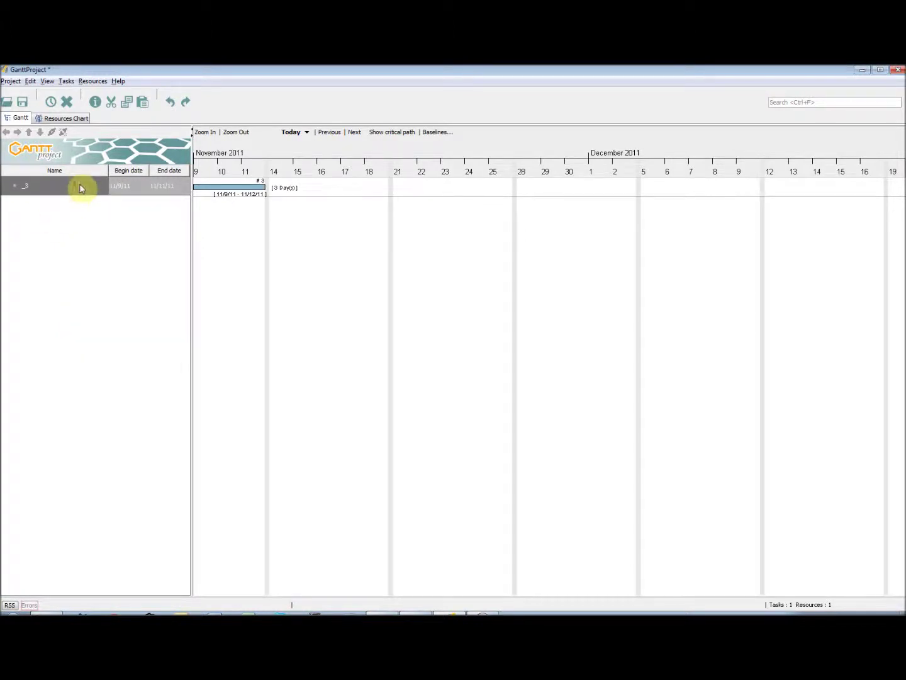
left_click(65, 81)
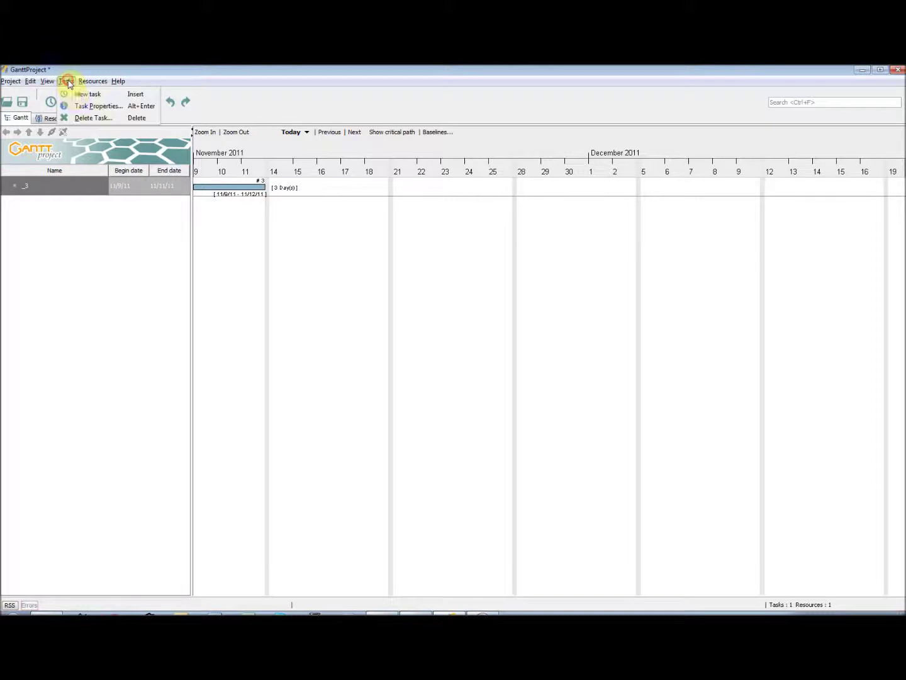
left_click(78, 115)
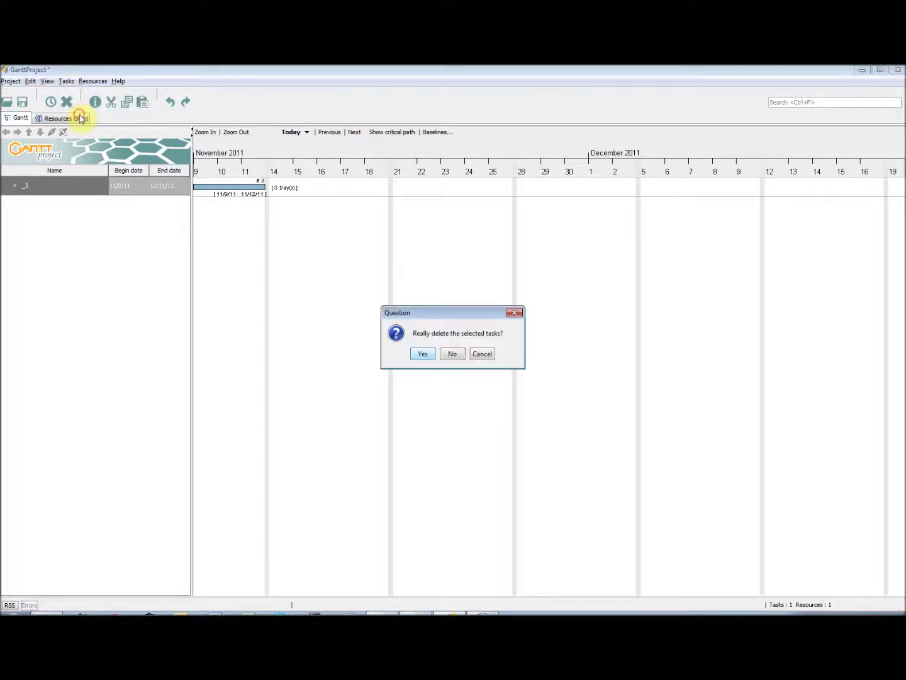
left_click(428, 353)
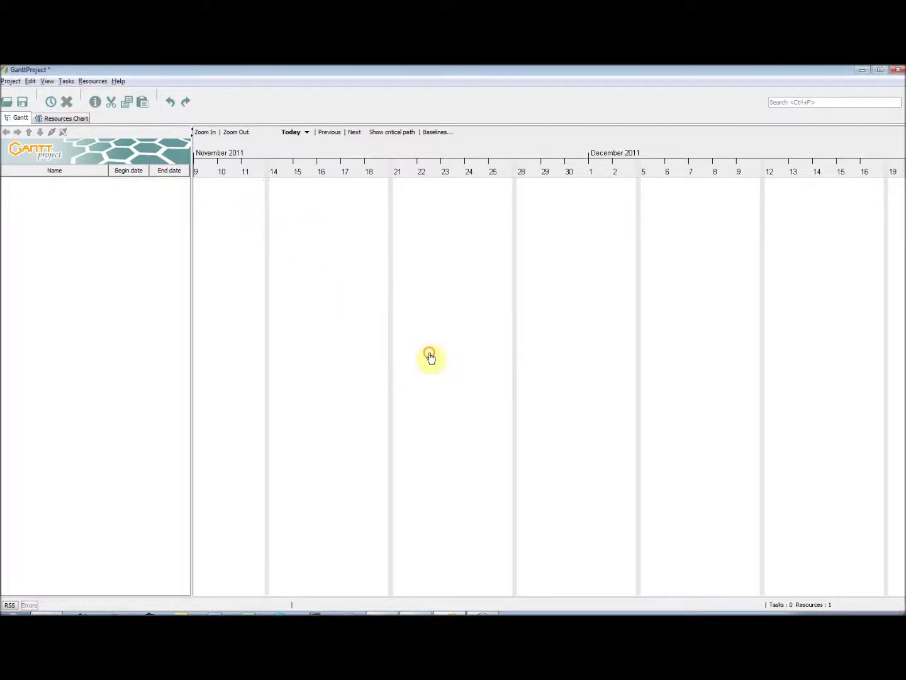
- In the Resources Chart, select the only resource and request its deletion
left_click(72, 121)
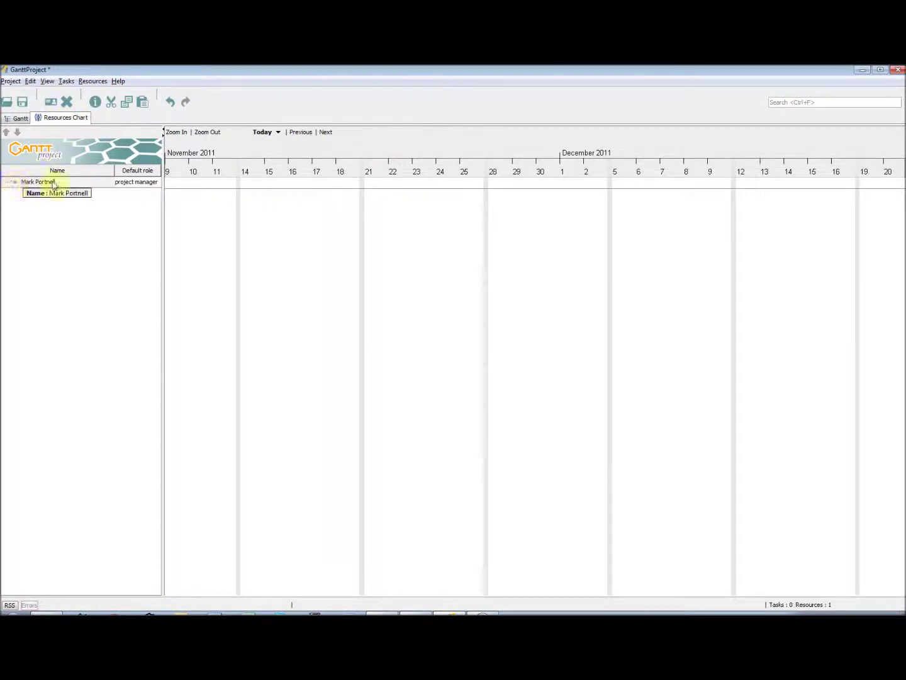
left_click(84, 182)
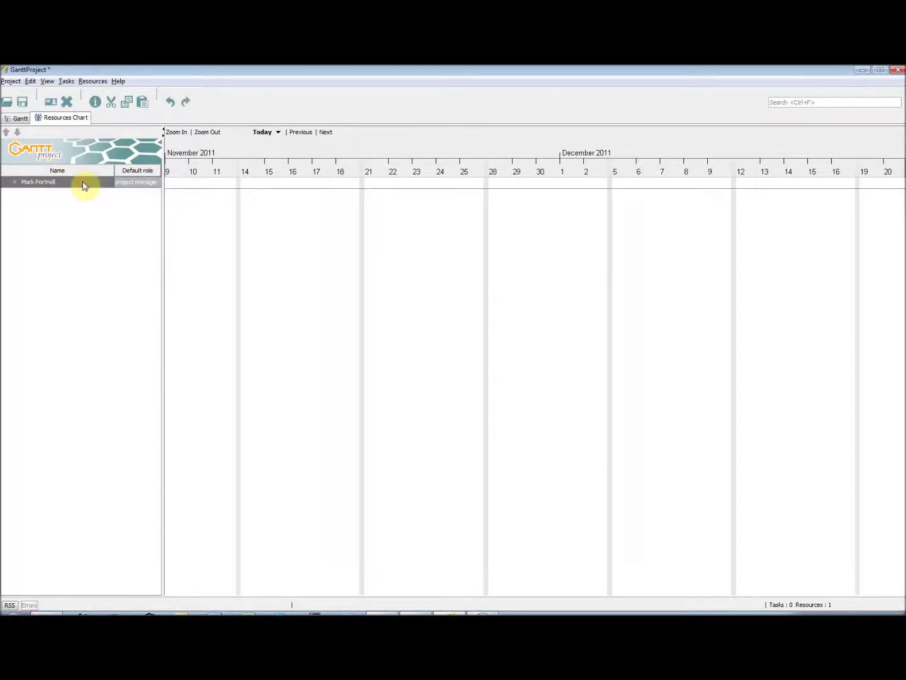
left_click(70, 107)
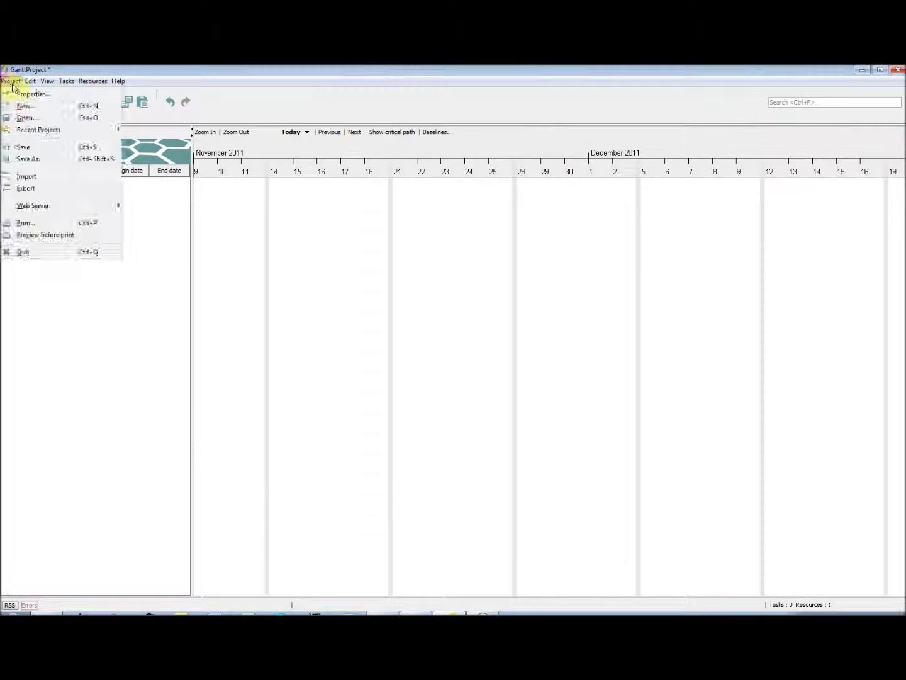
- Add Documentation Manager and Packaging Technologist resource roles, correcting a misspelling
left_click(312, 248)
left_click(420, 241)
type("Documentation Manage")
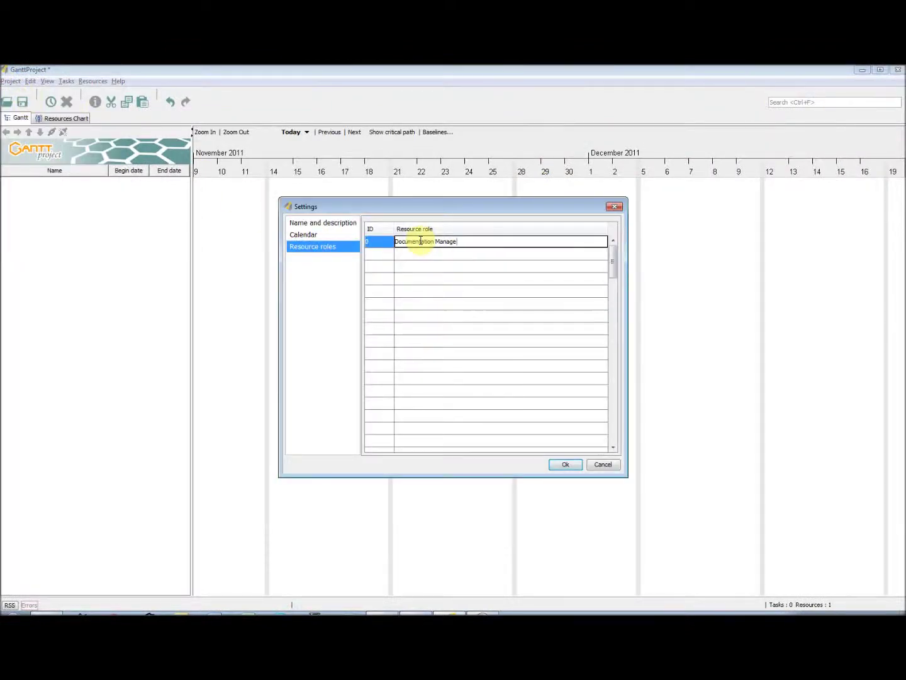
type("r")
key("Return")
left_click(427, 252)
type("Packaging Technologist")
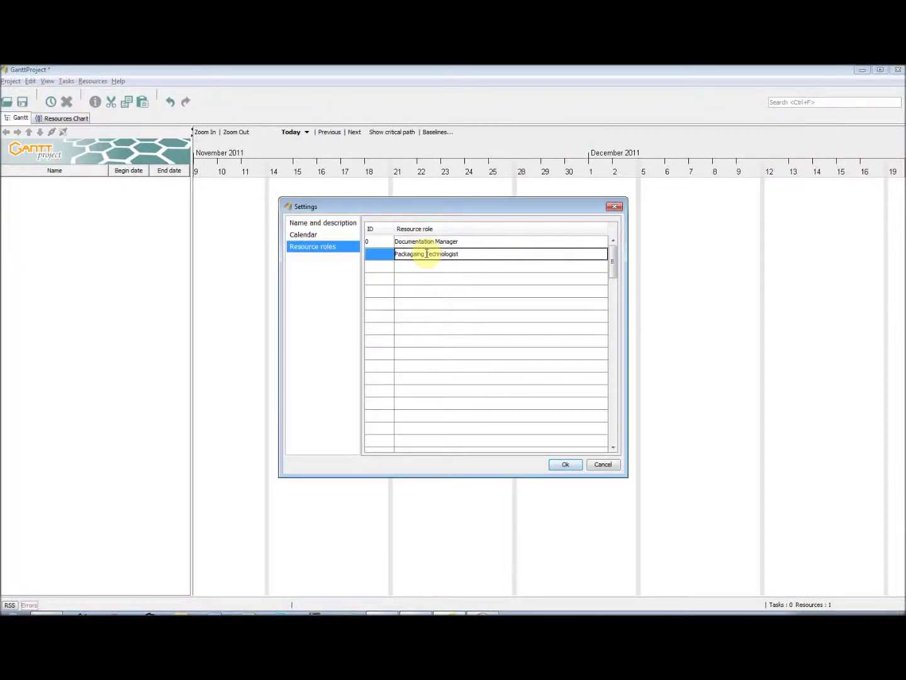
key("Return")
double_click(410, 253)
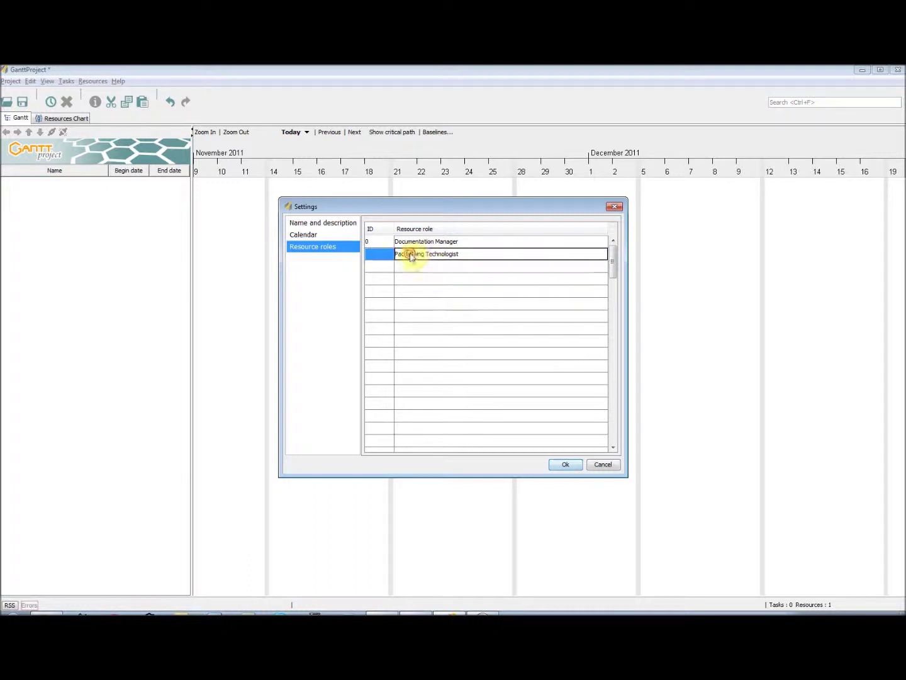
key("BackSpace")
key("BackSpace")
- Add Engineer, Planner, External and Project Support roles and confirm the settings
left_click(432, 266)
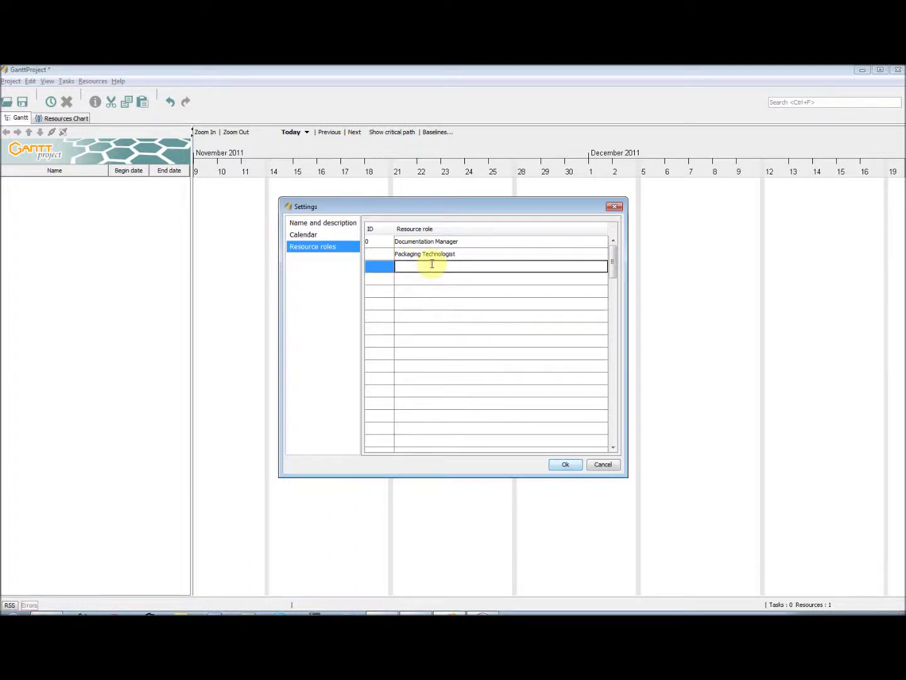
type("Engineer")
key("Return")
left_click(438, 279)
type("Planner")
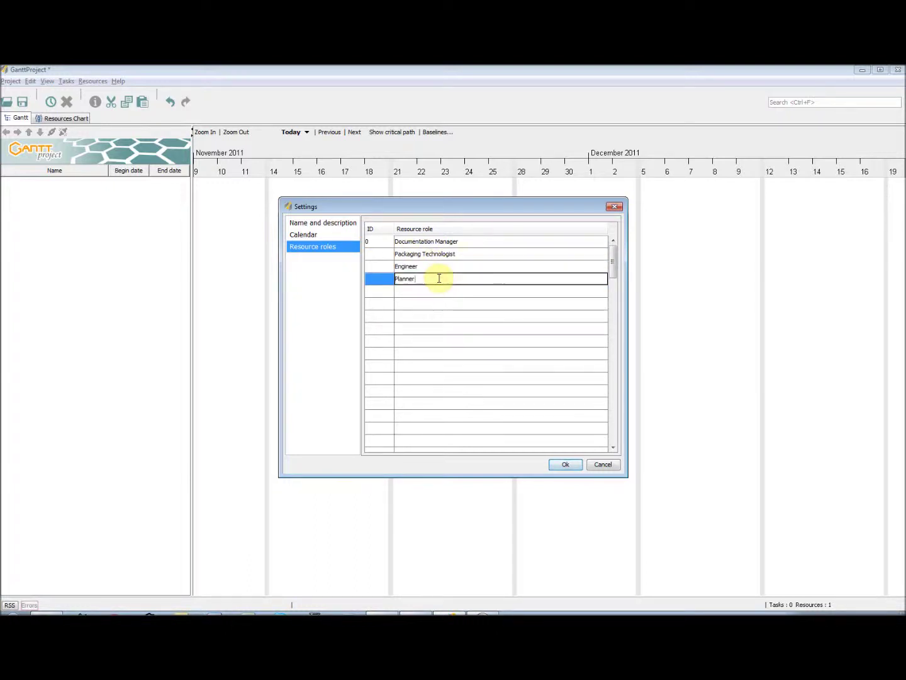
left_click(437, 291)
type("External")
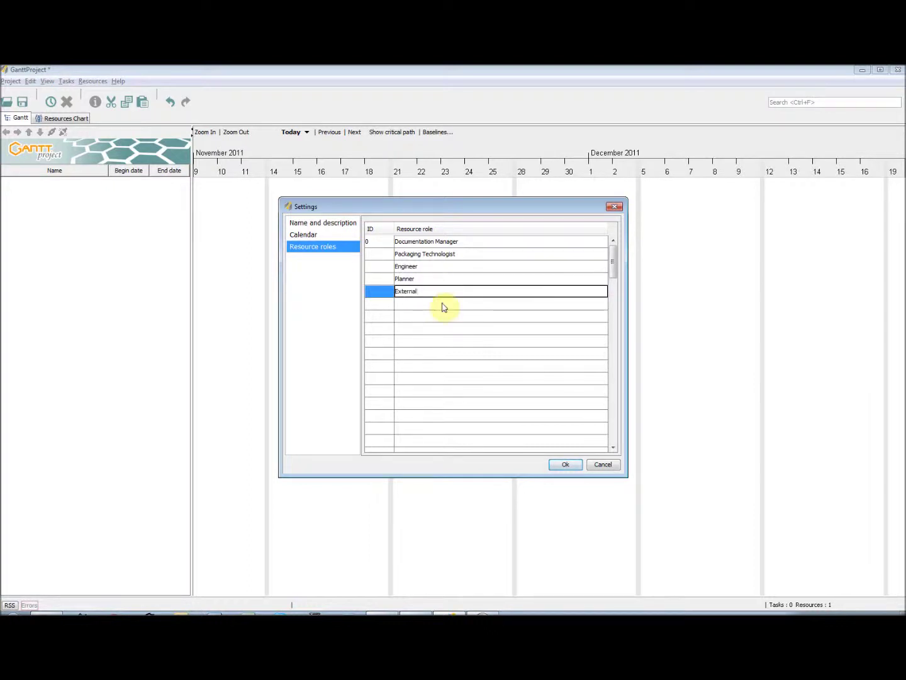
left_click(444, 303)
type("Project Support")
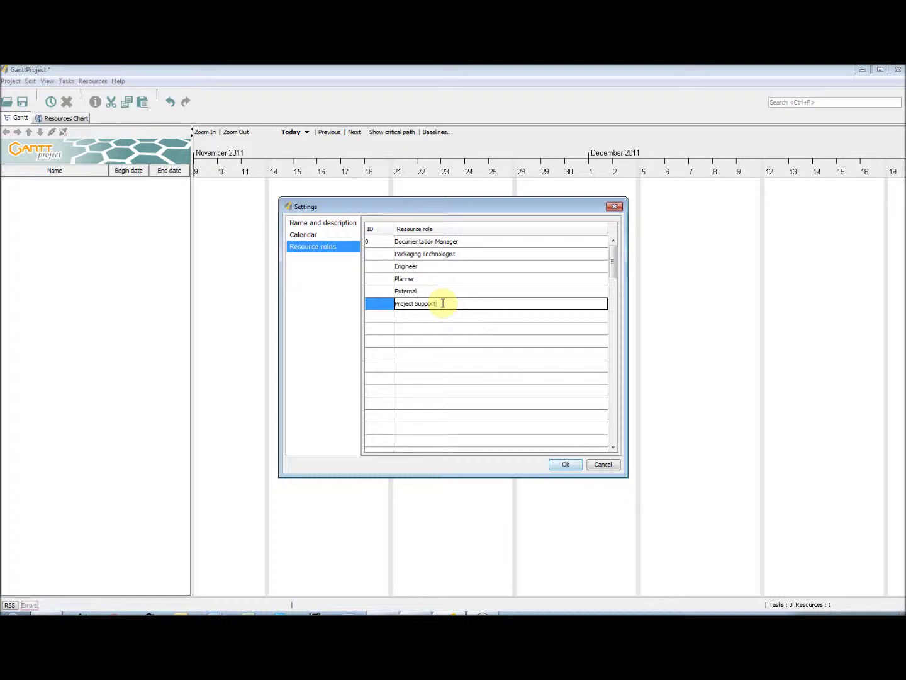
key("Return")
left_click(569, 466)
- Add the first team member as a resource with default role Engineer
left_click(62, 118)
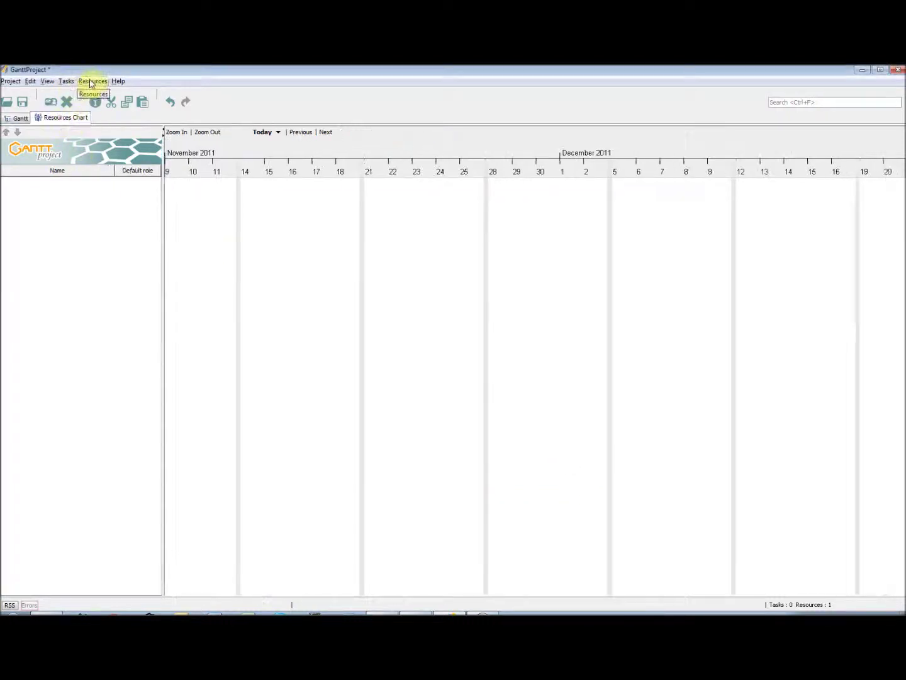
left_click(91, 83)
left_click(105, 94)
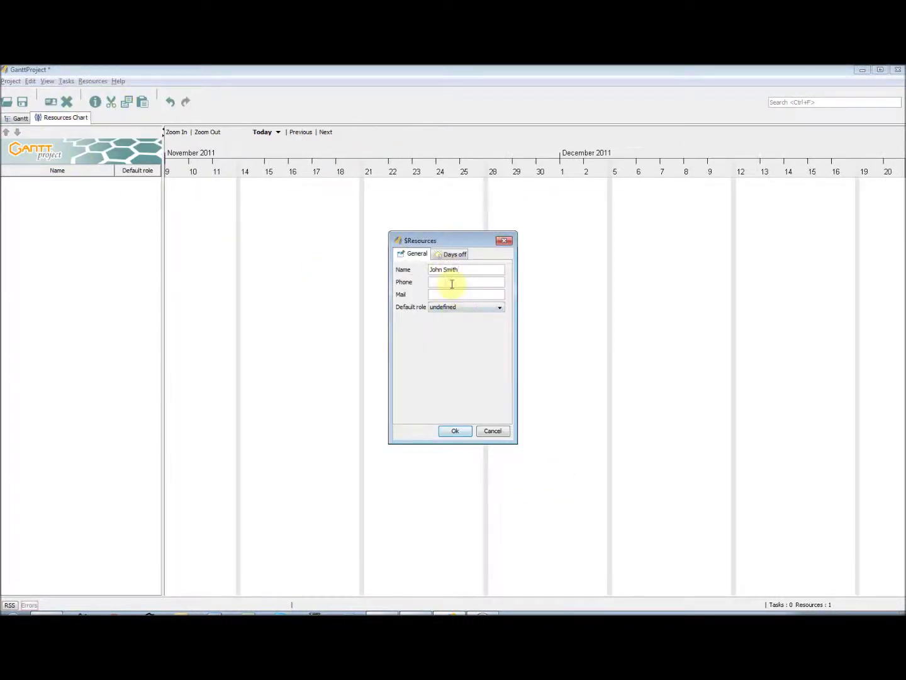
left_click(463, 307)
left_click(468, 355)
left_click(456, 430)
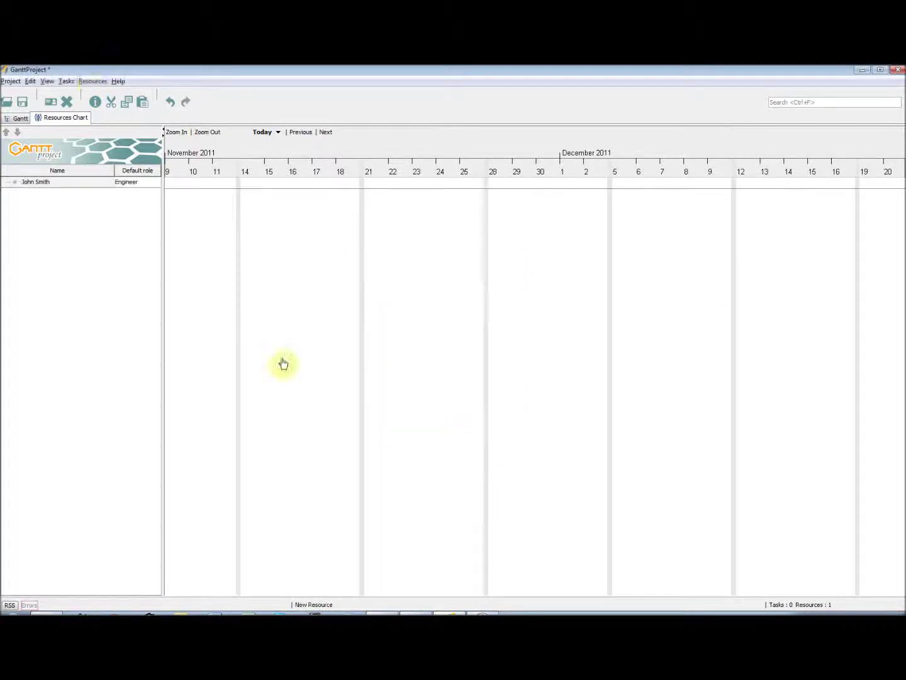
left_click(92, 80)
left_click(114, 93)
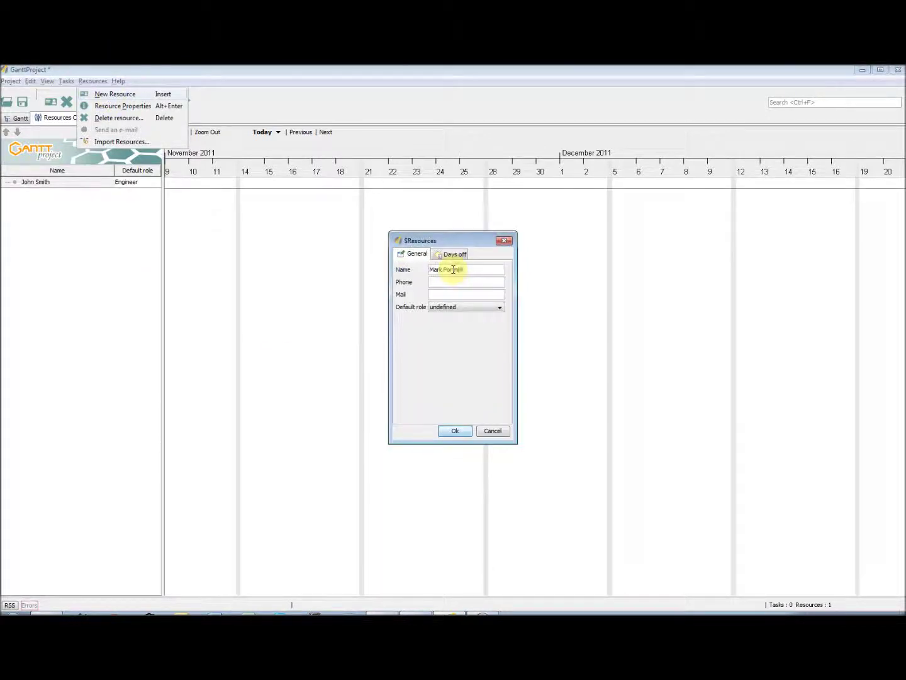
left_click(463, 307)
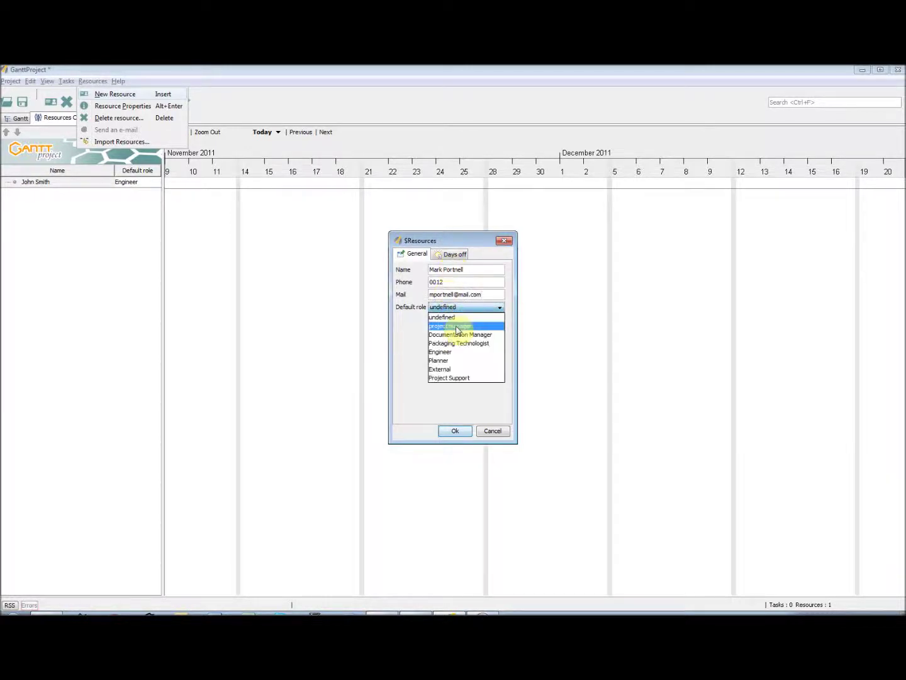
left_click(456, 430)
left_click(11, 184)
- Add a third resource with role Documentation Manager and its email
left_click(93, 80)
left_click(115, 94)
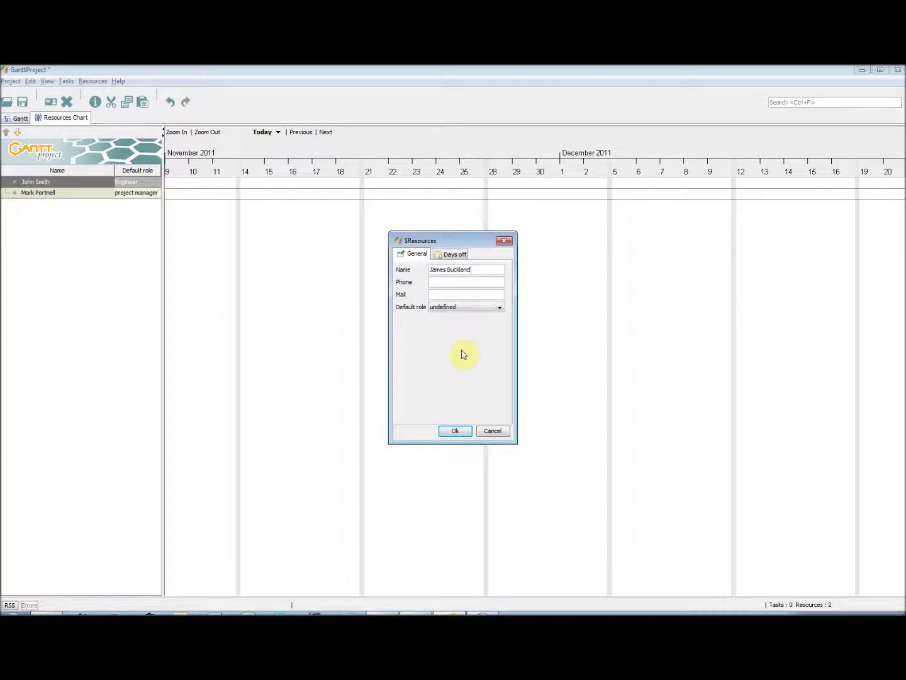
left_click(463, 283)
left_click(466, 306)
left_click(459, 331)
left_click(455, 430)
- Add a fourth resource with role Packaging Technologist
left_click(93, 81)
left_click(114, 93)
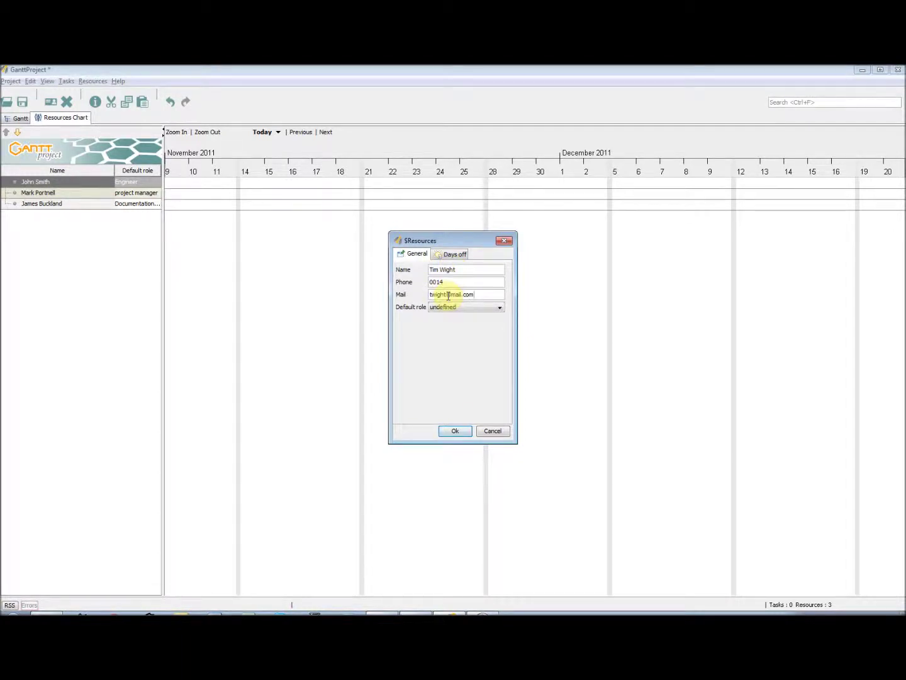
left_click(467, 306)
left_click(480, 343)
left_click(460, 431)
key("ctrl+h")
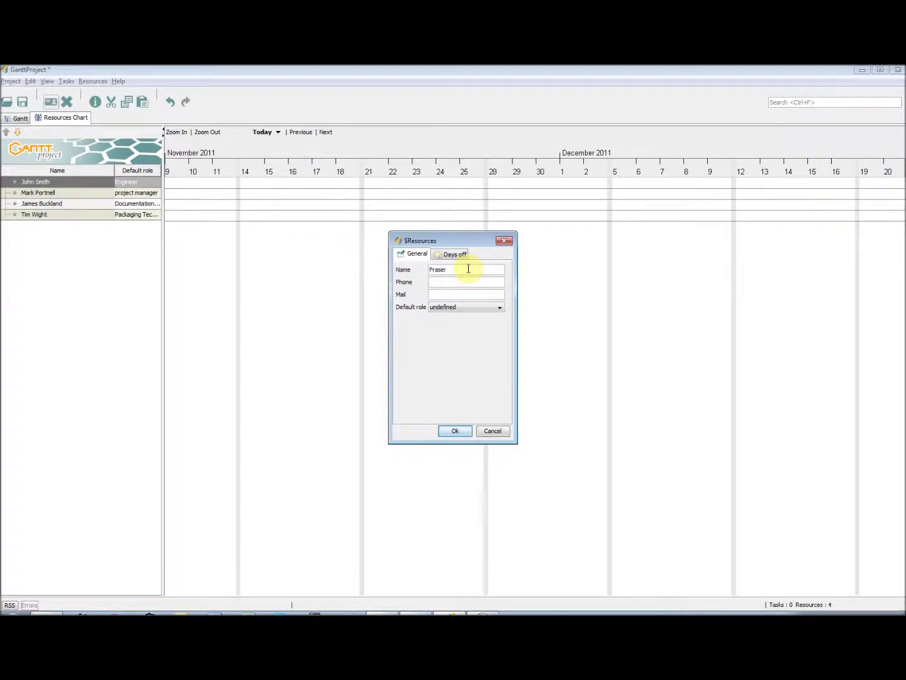
key("Tab")
left_click(466, 307)
left_click(459, 362)
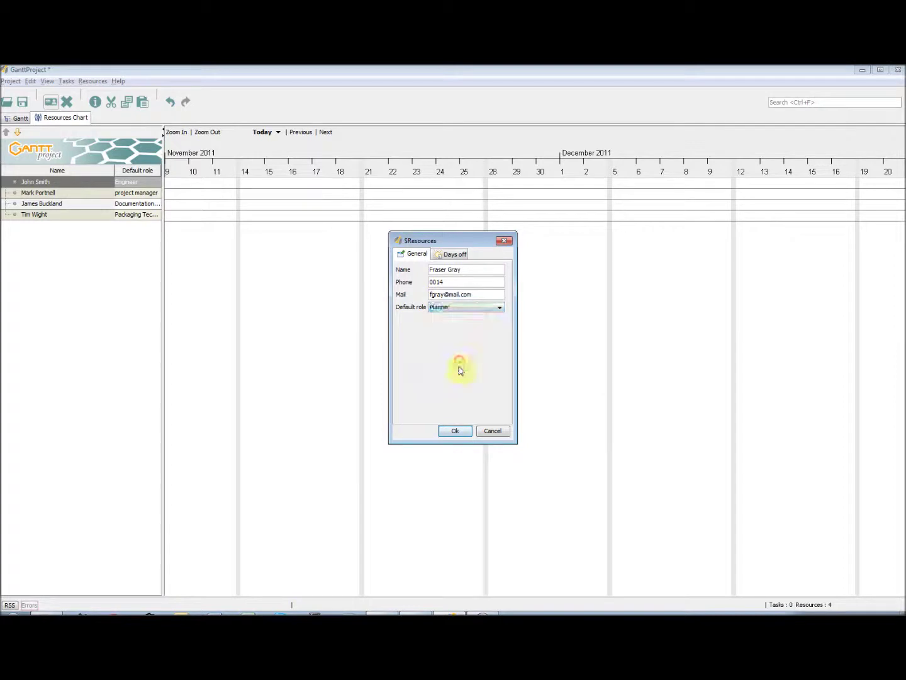
left_click(455, 430)
- Add a sixth resource with role Project Support, moving the surname into the name field
left_click(50, 101)
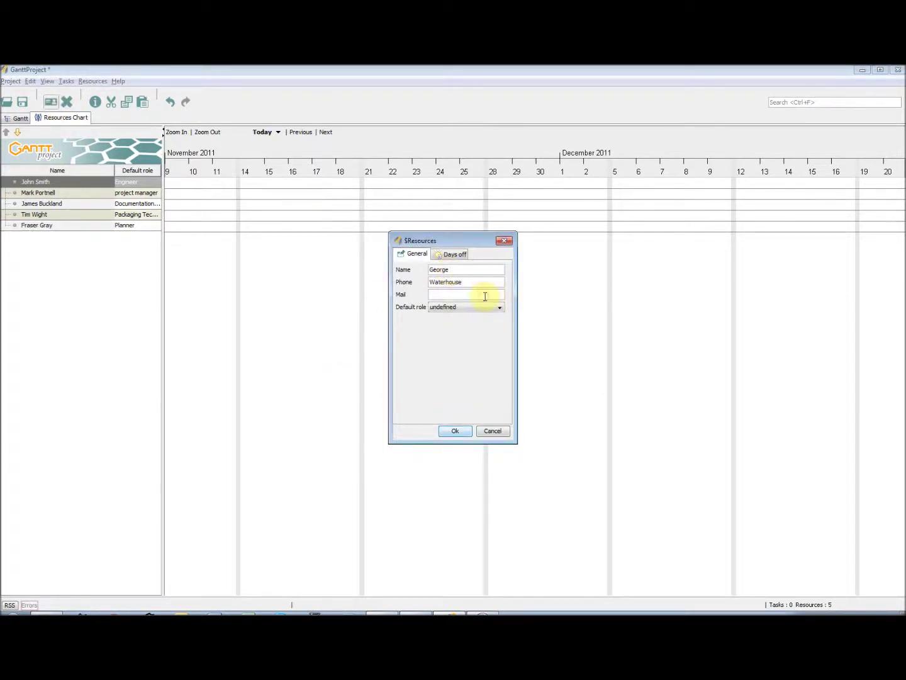
double_click(464, 281)
key("ctrl+x")
left_click(464, 269)
key("ctrl+v")
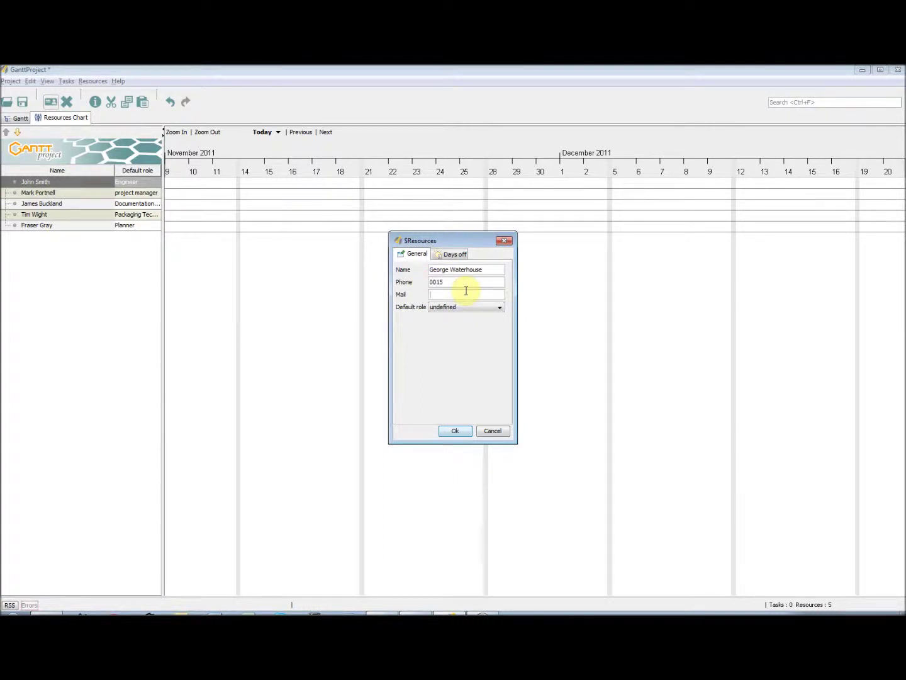
type(".com")
left_click(465, 307)
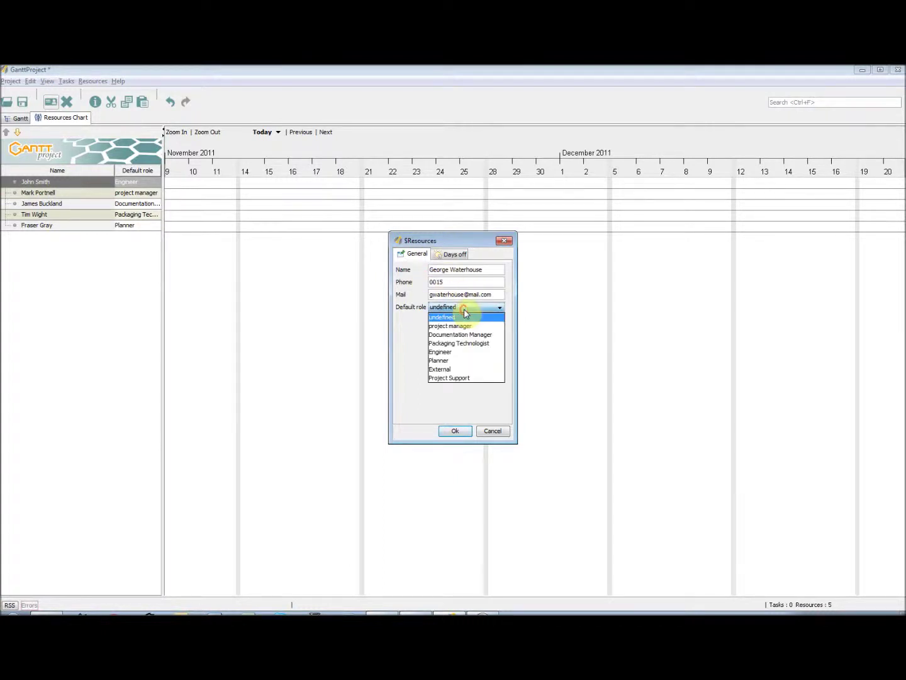
left_click(468, 372)
left_click(455, 431)
left_click(50, 102)
- Add Marketing Company as a resource and set its role to External
left_click(453, 272)
type("Marketing Company")
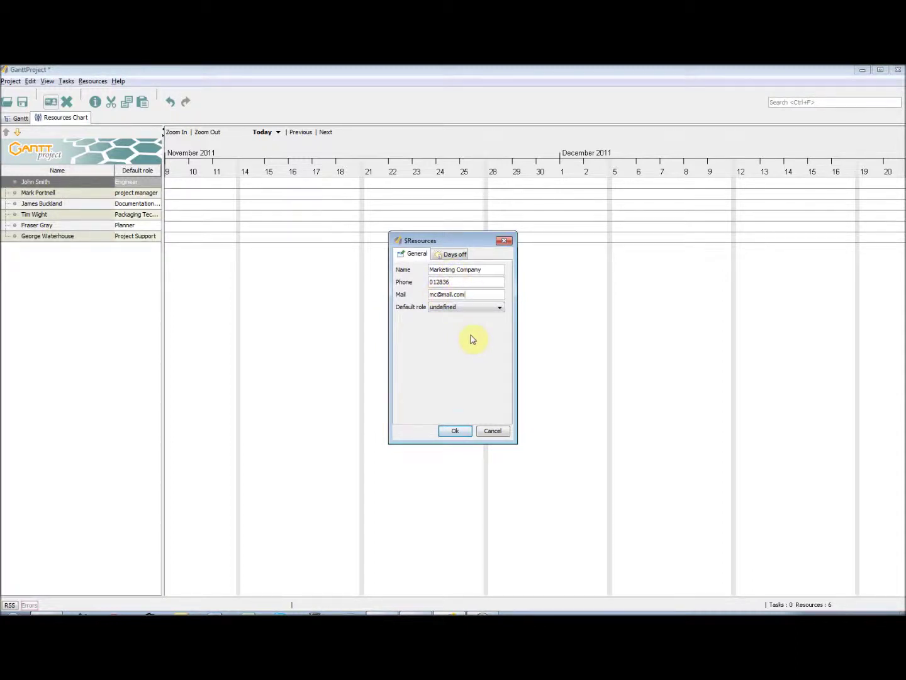
left_click(455, 430)
left_click(95, 247)
right_click(95, 247)
left_click(141, 265)
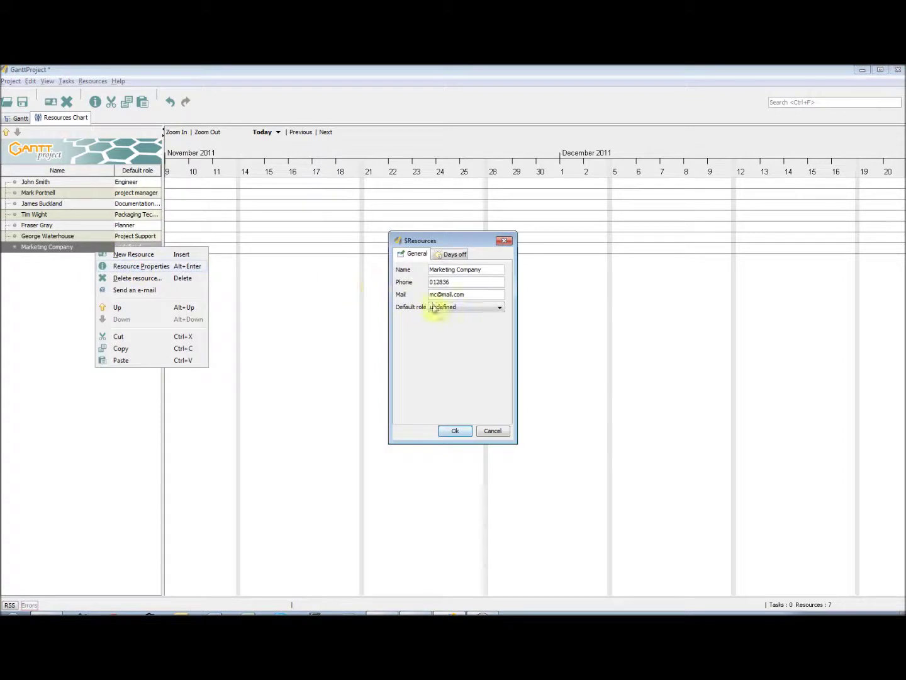
left_click(435, 307)
left_click(466, 378)
left_click(455, 430)
right_click(66, 277)
left_click(101, 275)
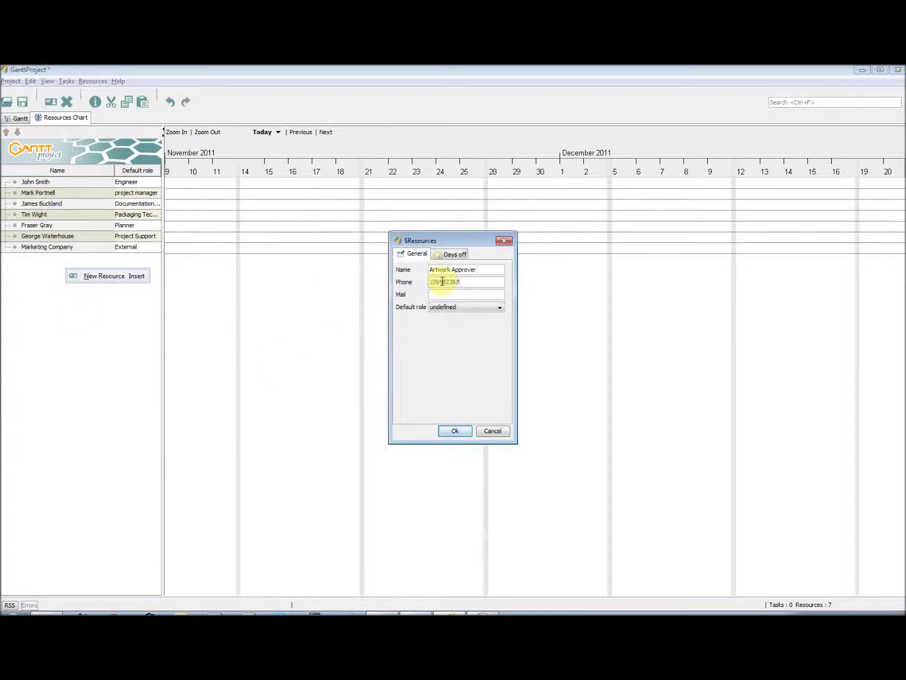
- Add Artwork Approver as a resource with role External
left_click(450, 296)
left_click(450, 307)
left_click(466, 377)
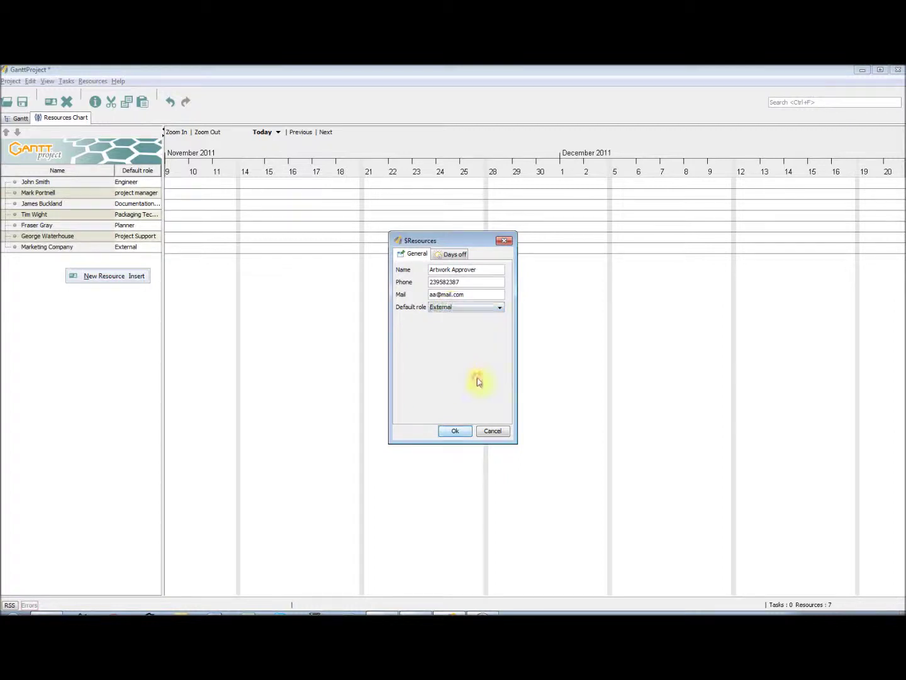
left_click(455, 431)
- Add LRF Approver as a resource with role External
left_click(51, 101)
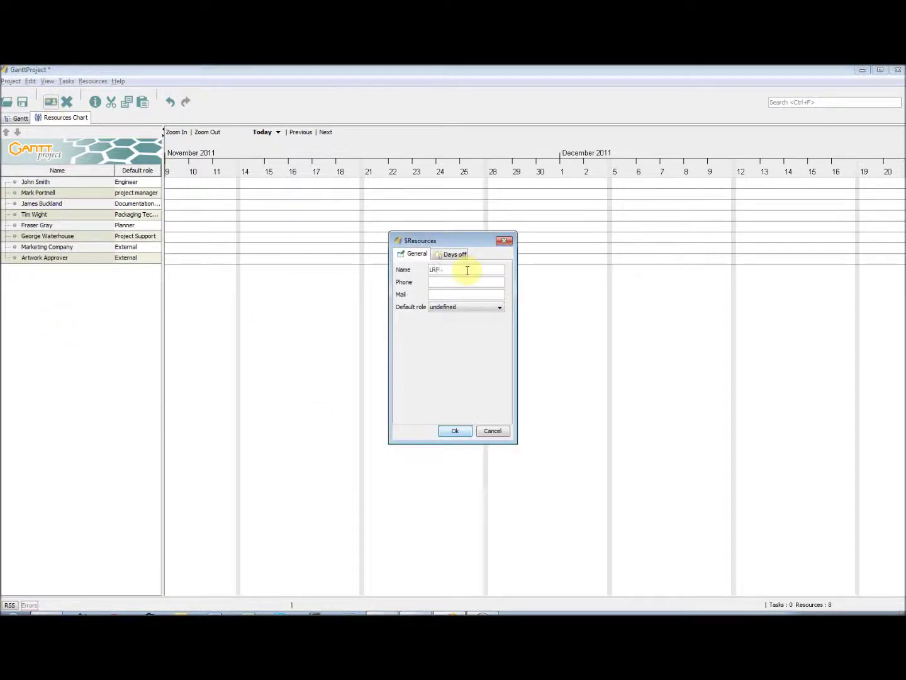
left_click(465, 283)
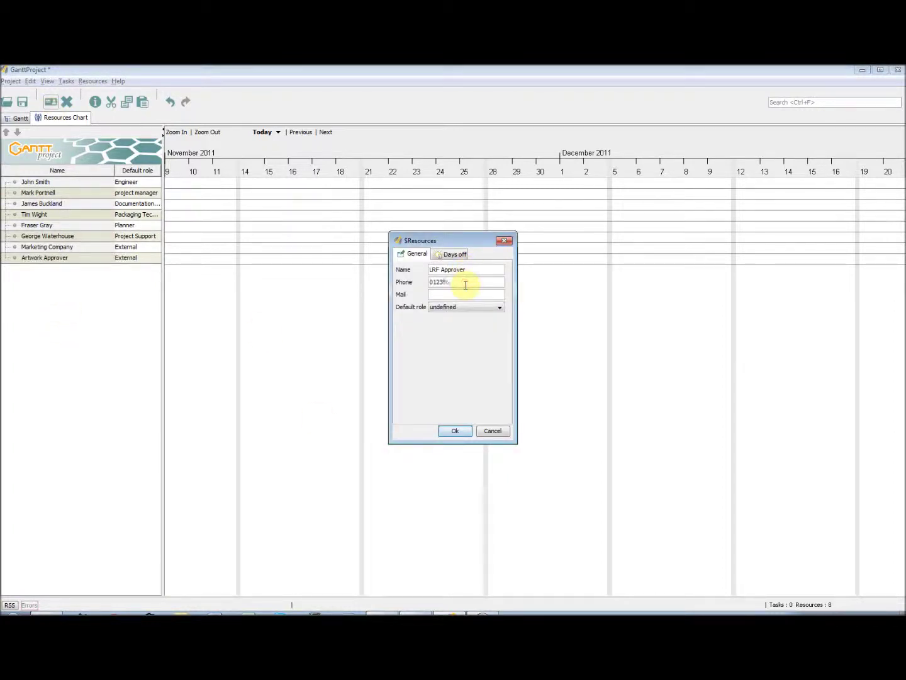
left_click(466, 306)
left_click(466, 377)
left_click(455, 431)
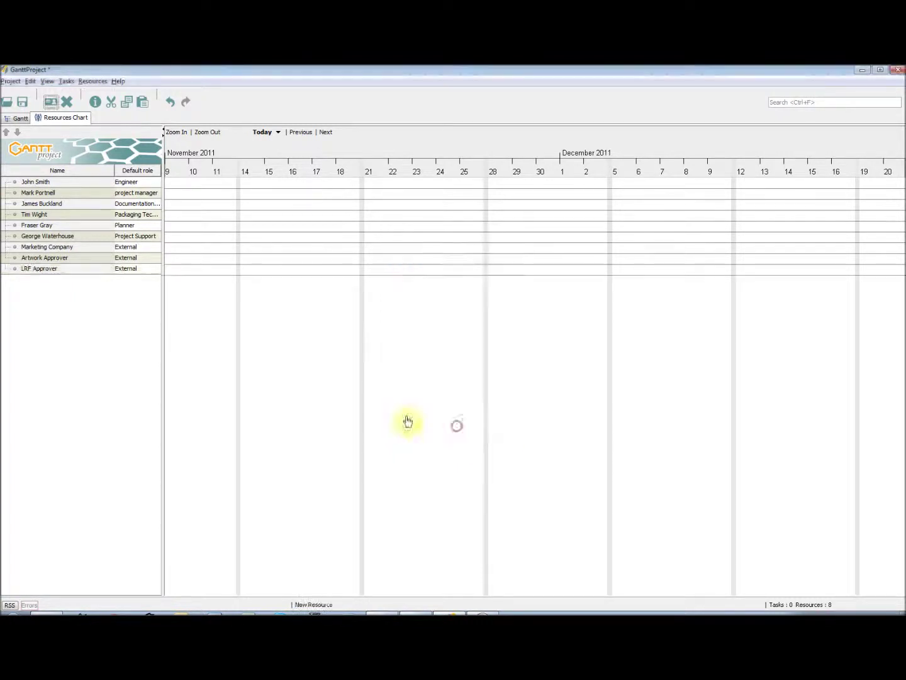
- Start entering one more team member resource with the Project Support role
left_click(50, 102)
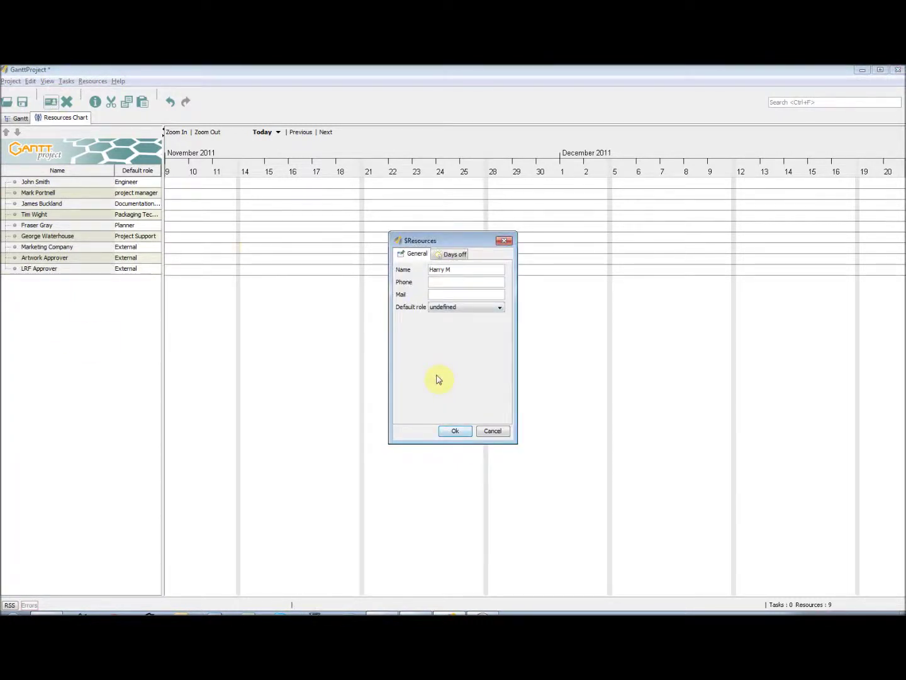
type("oldhm")
type("m")
left_click(465, 306)
- Add the Agree Timings With Marketing Companies task with a 2-day duration and set its priority
left_click(468, 377)
left_click(455, 431)
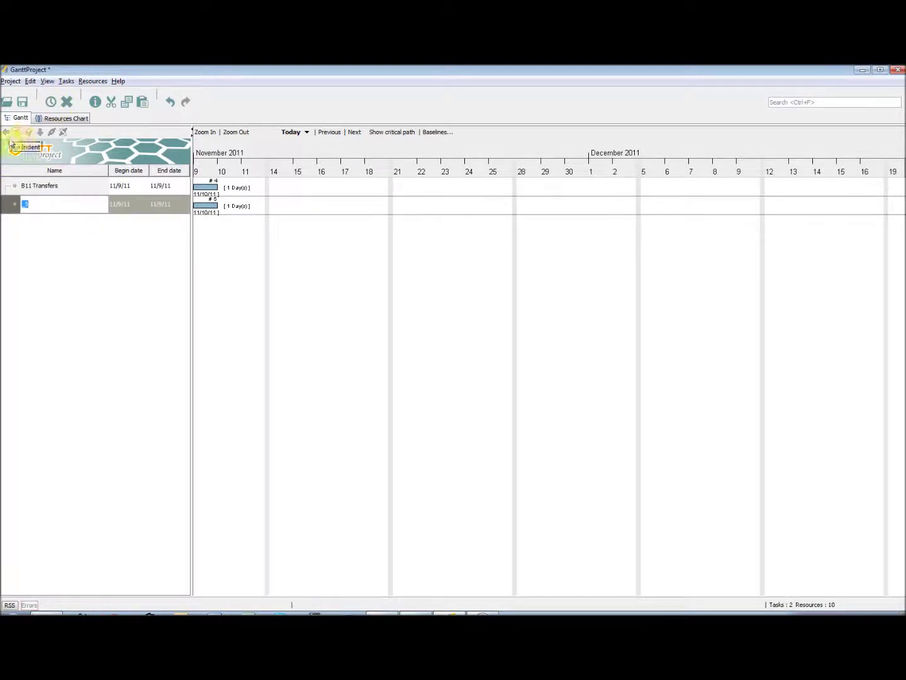
right_click(39, 205)
left_click(76, 223)
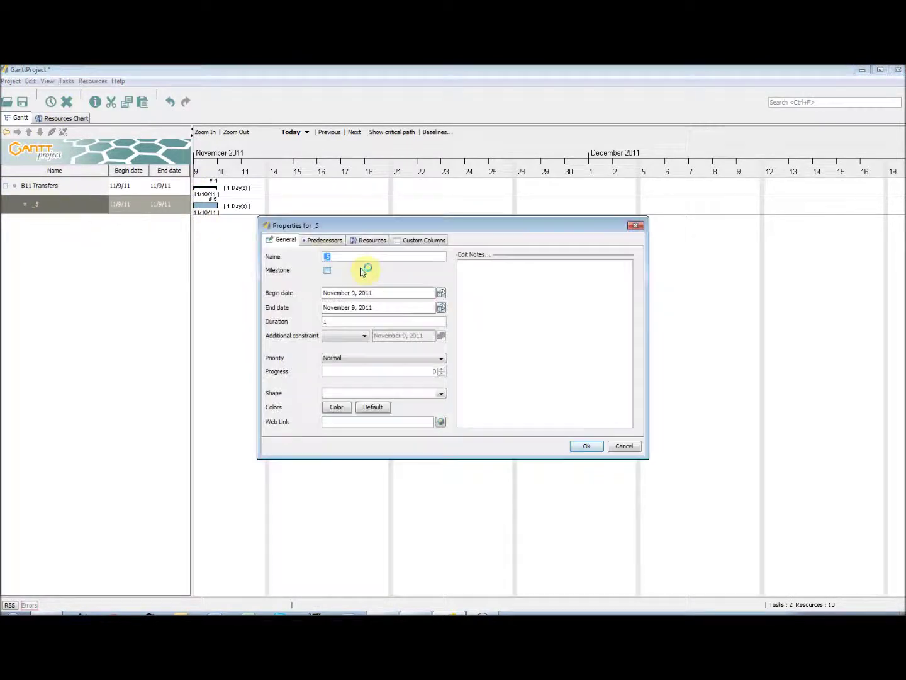
type("Agree Timings With Marketing Companies")
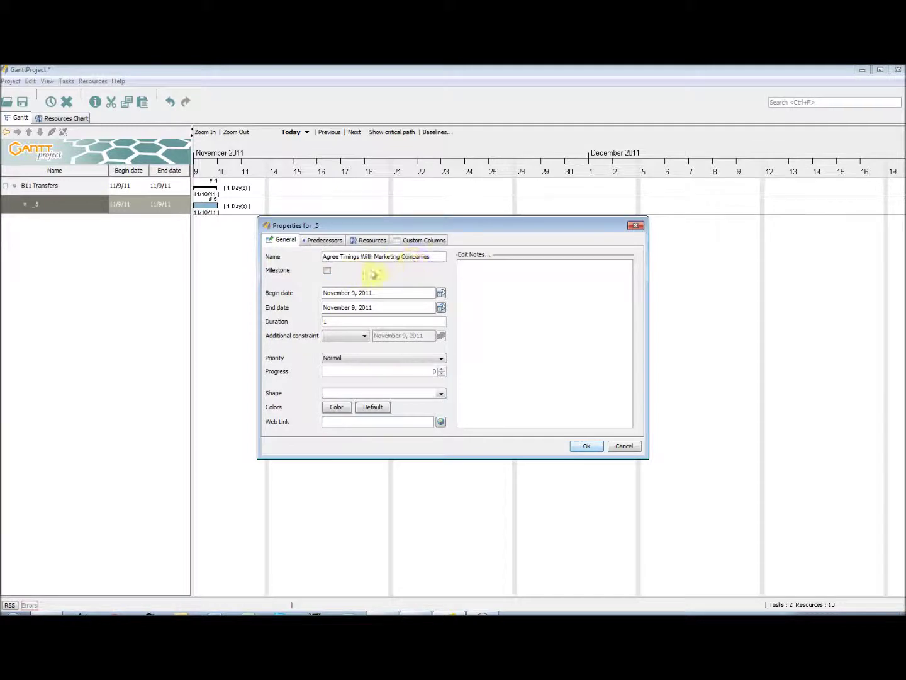
double_click(338, 321)
type("2")
left_click(370, 358)
- Assign Marketing Company and a second team member, marked coordinator, to Agree Timings With Marketing Companies
left_click(379, 400)
left_click(370, 241)
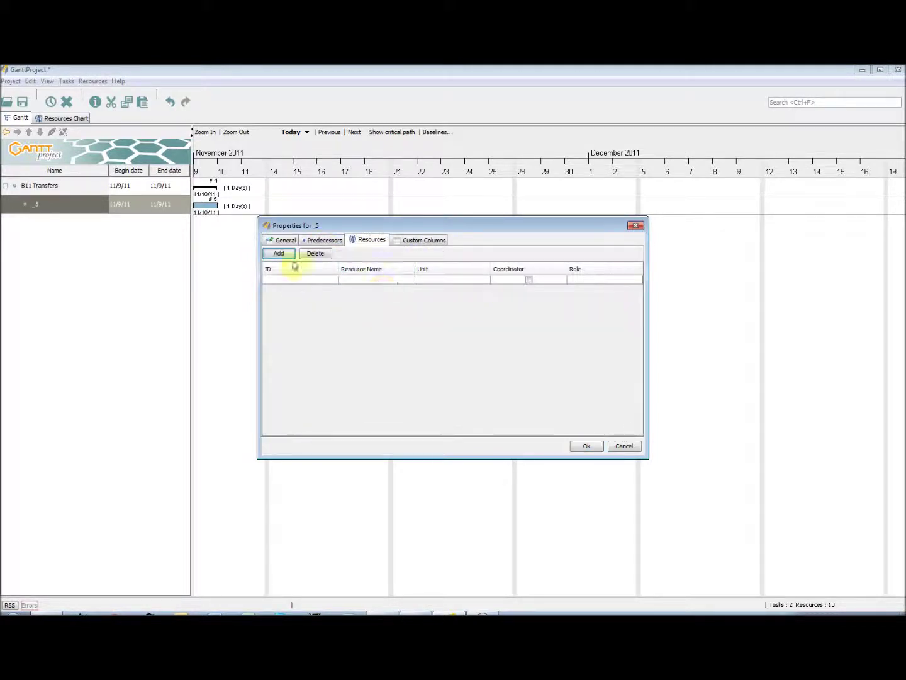
left_click(279, 252)
left_click(365, 340)
left_click(370, 288)
left_click(397, 358)
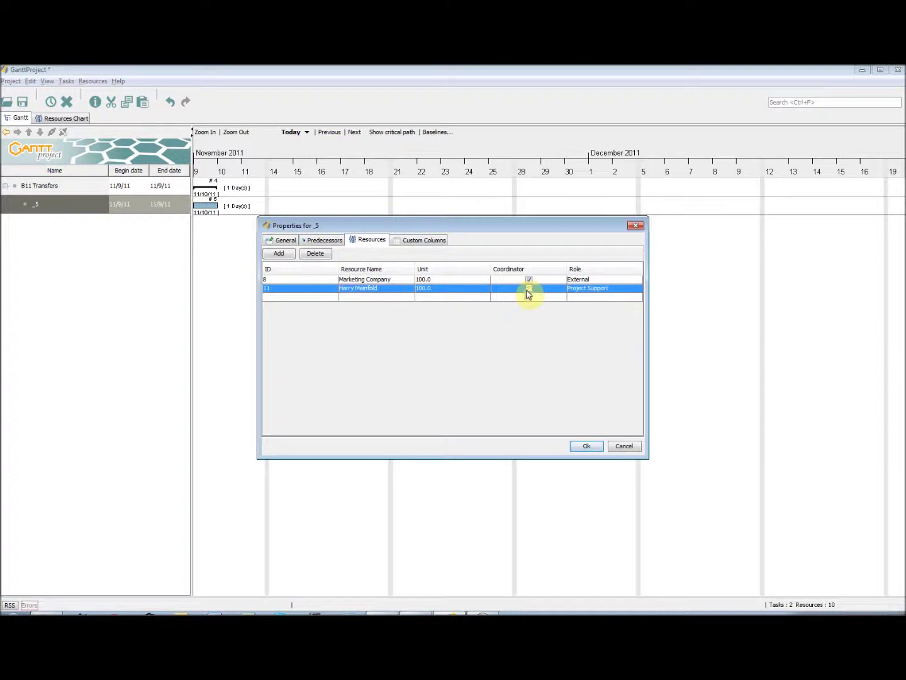
left_click(529, 287)
left_click(400, 288)
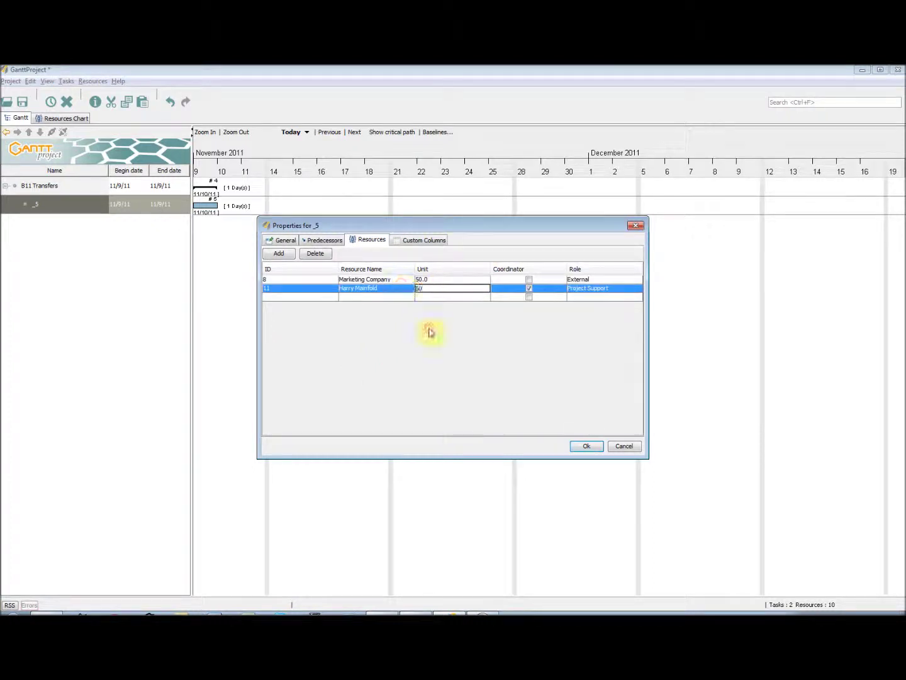
left_click(592, 449)
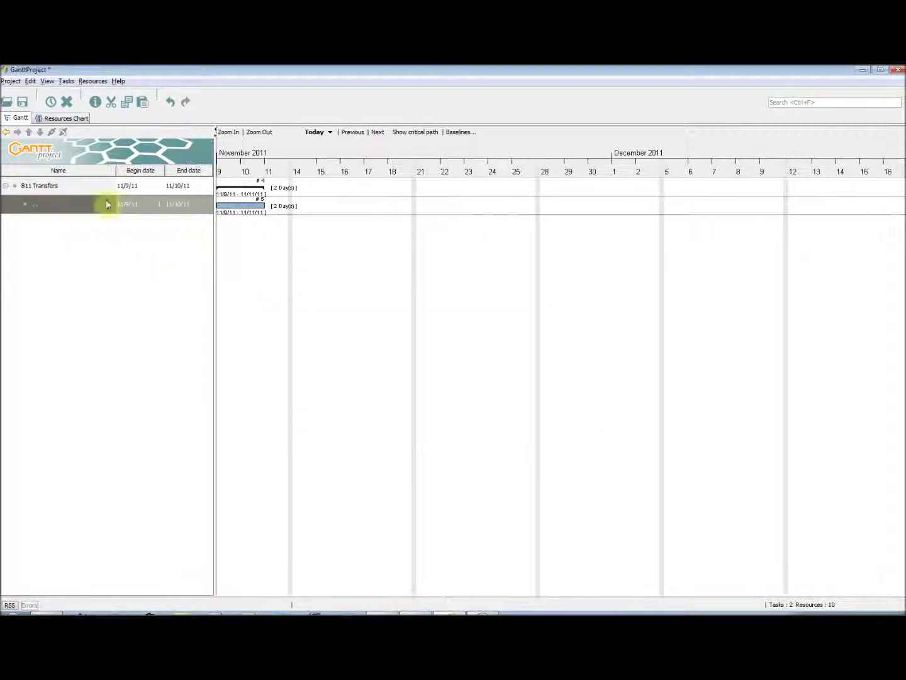
- Add the technical assessment task and assign John Smith to it
key("Insert")
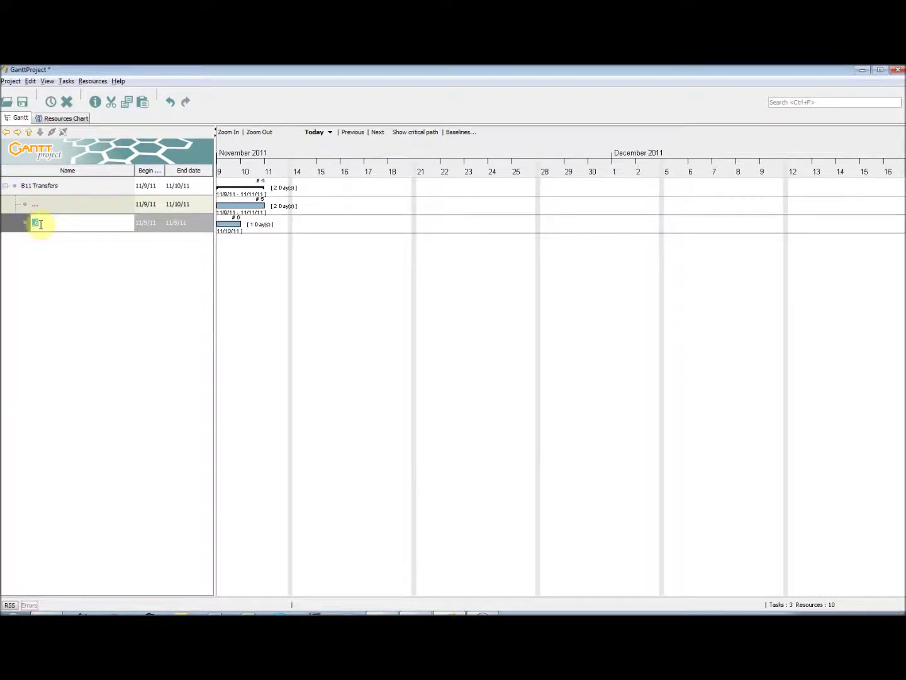
right_click(68, 223)
left_click(109, 240)
key("BackSpace")
key("BackSpace")
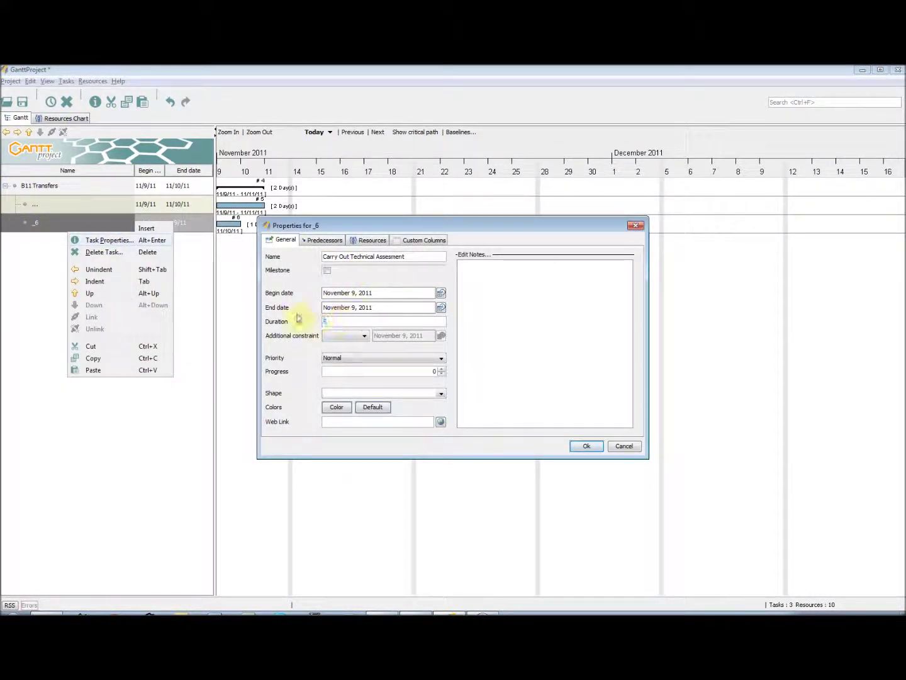
type("5")
left_click(370, 240)
left_click(406, 281)
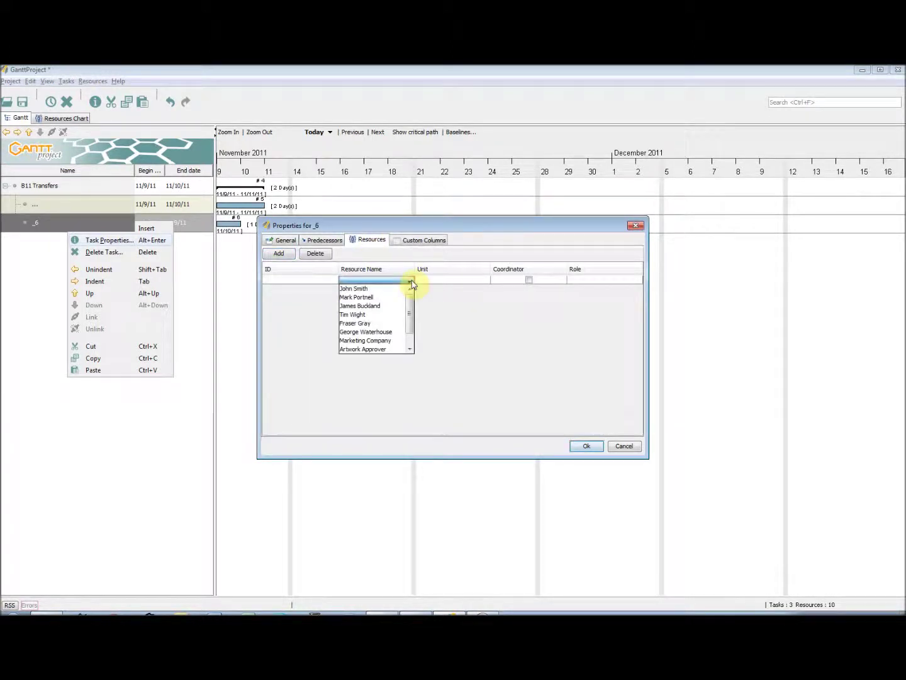
left_click(399, 308)
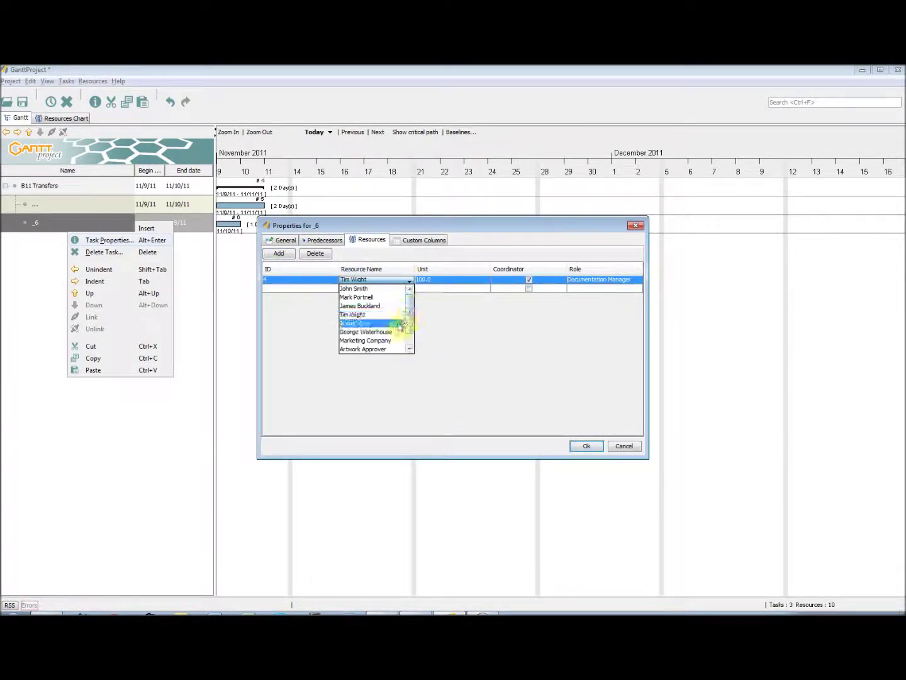
left_click(403, 306)
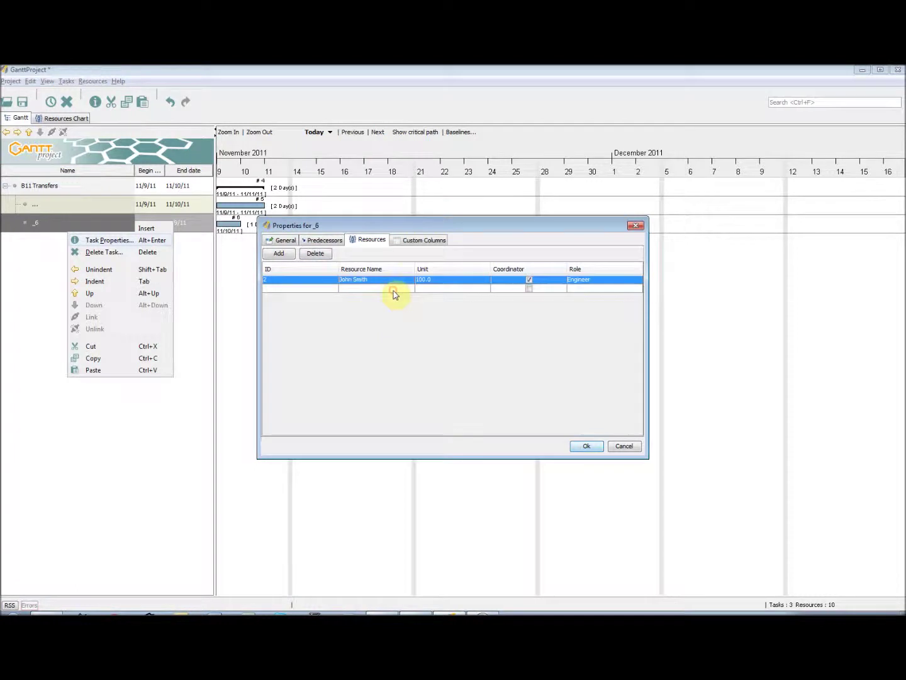
left_click(587, 446)
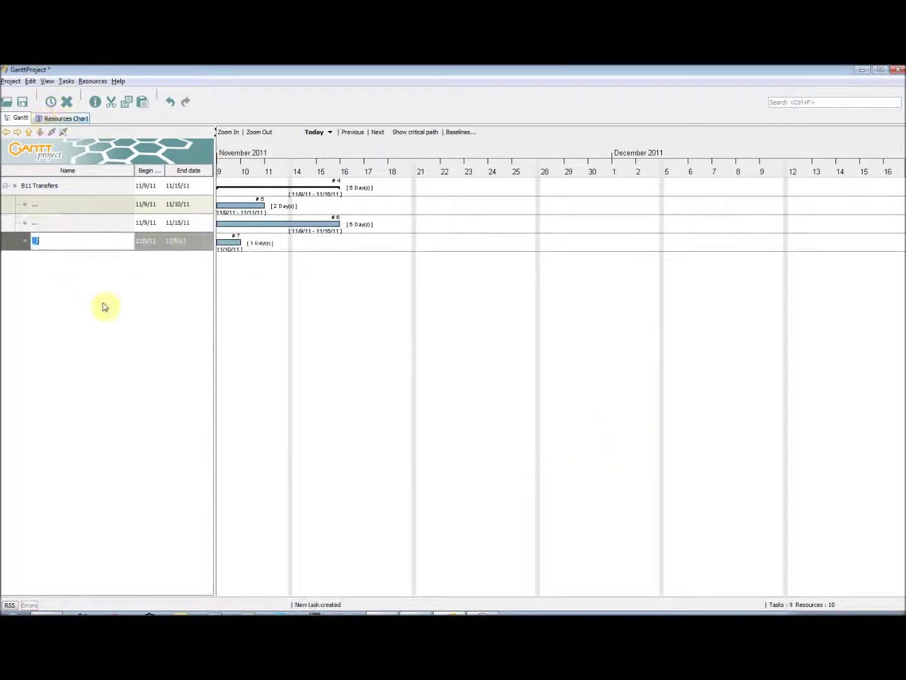
- Add Raise Change Control after the marketing timings task and assign it a resource
type("Rape")
right_click(103, 243)
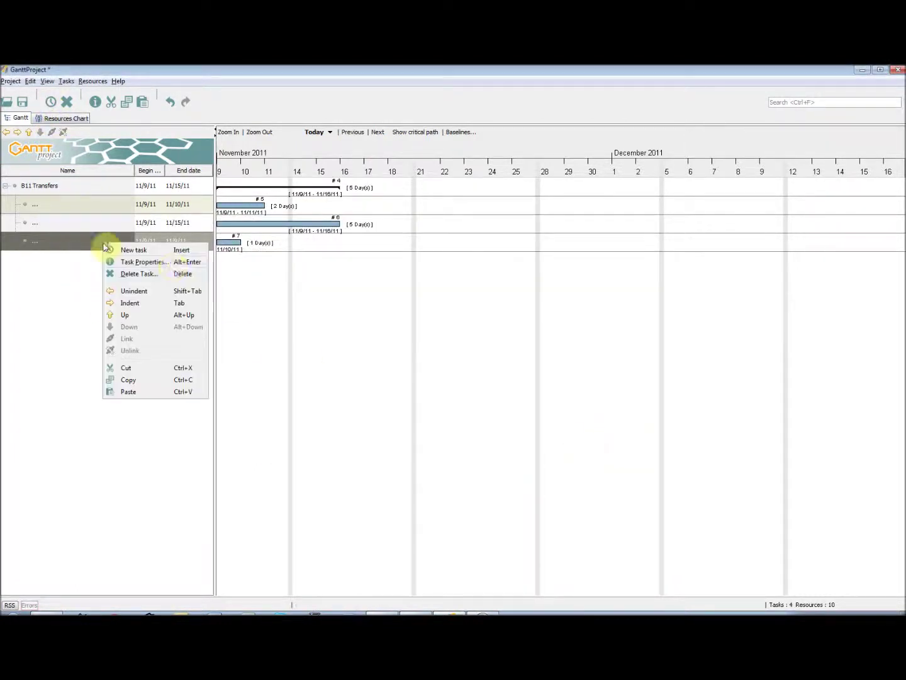
left_click(145, 261)
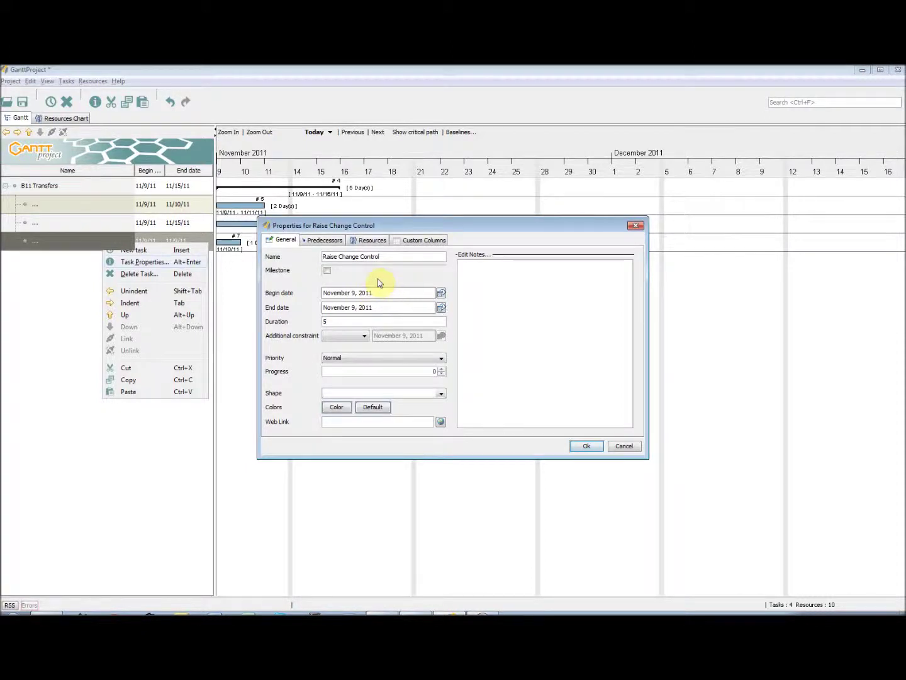
left_click(324, 241)
left_click(279, 253)
left_click(389, 301)
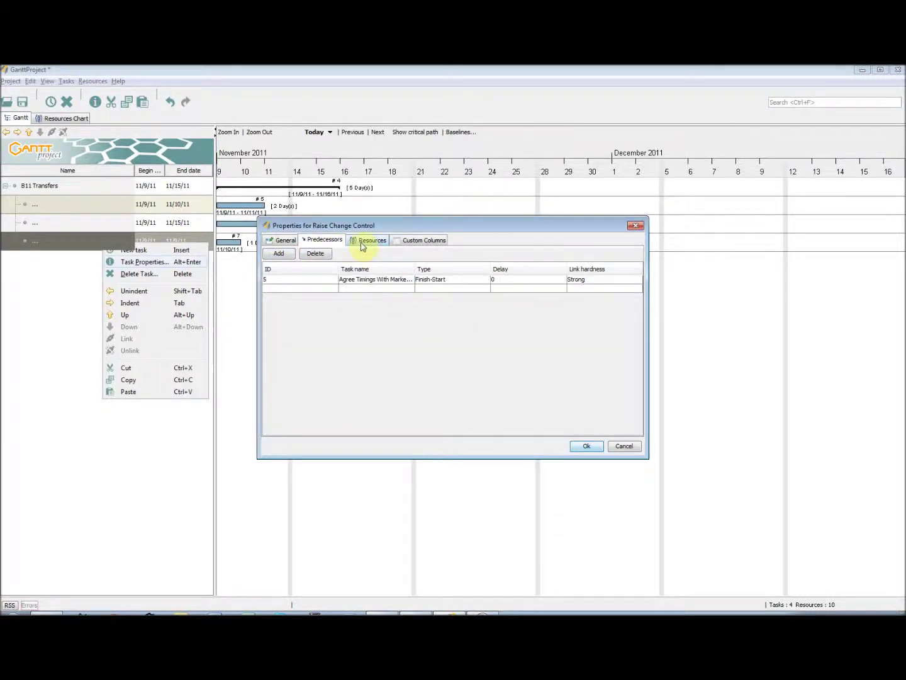
left_click(363, 246)
left_click(280, 253)
left_click(387, 307)
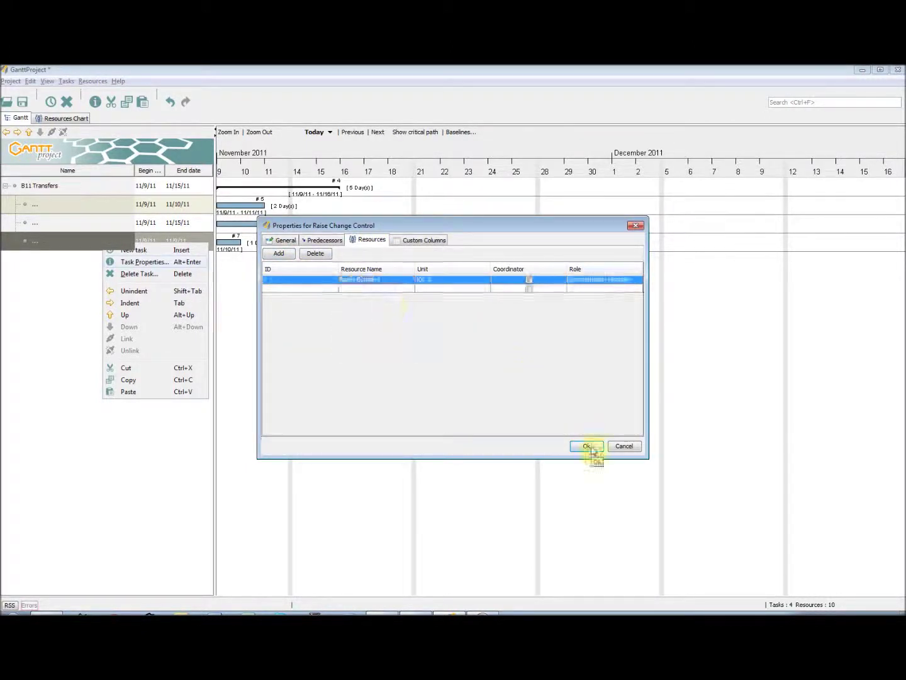
left_click(592, 451)
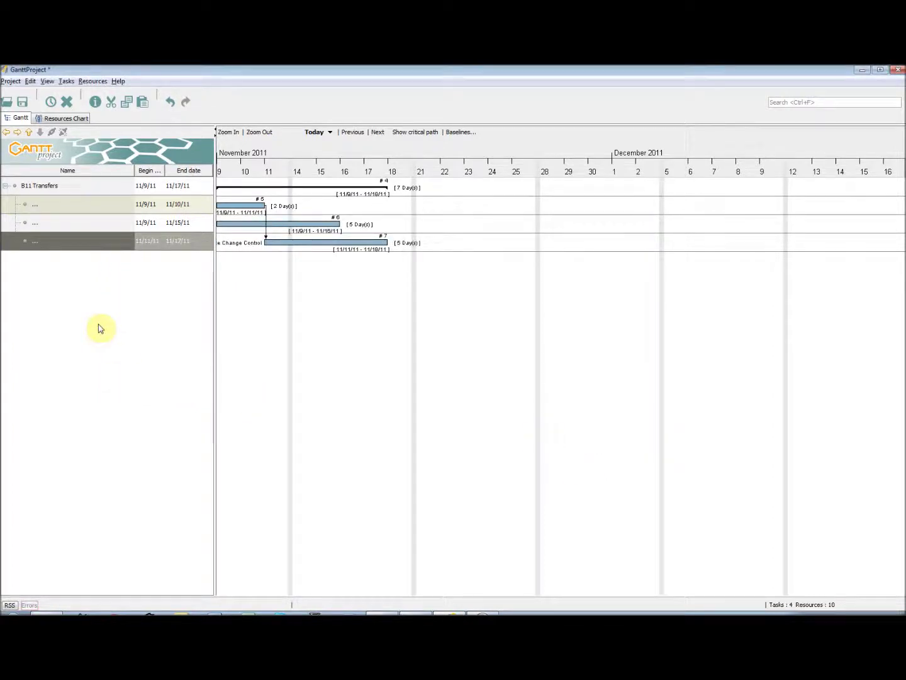
- Add the Raise RIAR task with a two-day duration
left_click(50, 101)
type("Raise RIAR")
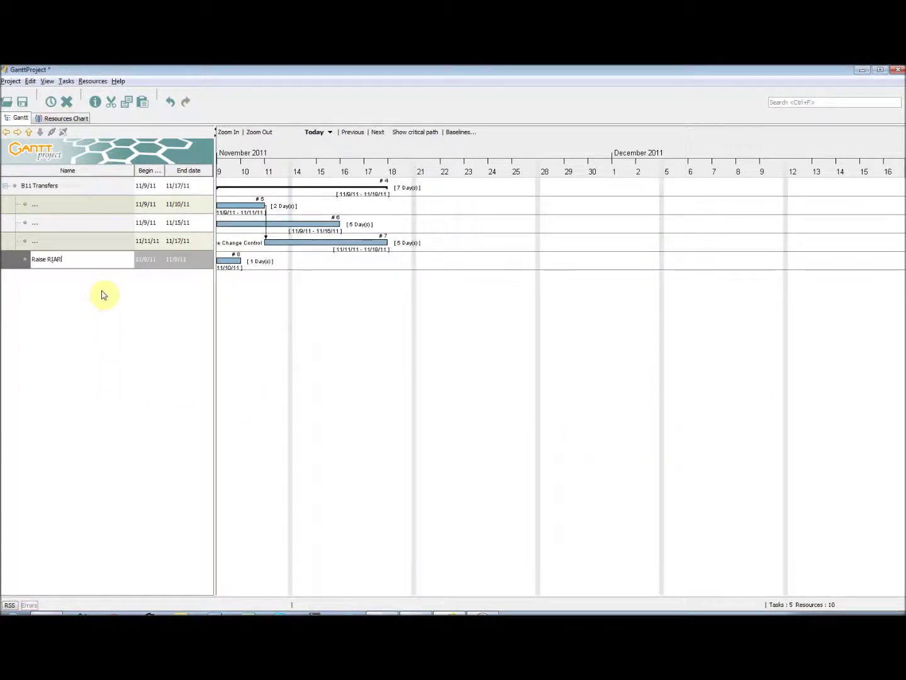
right_click(82, 255)
left_click(129, 280)
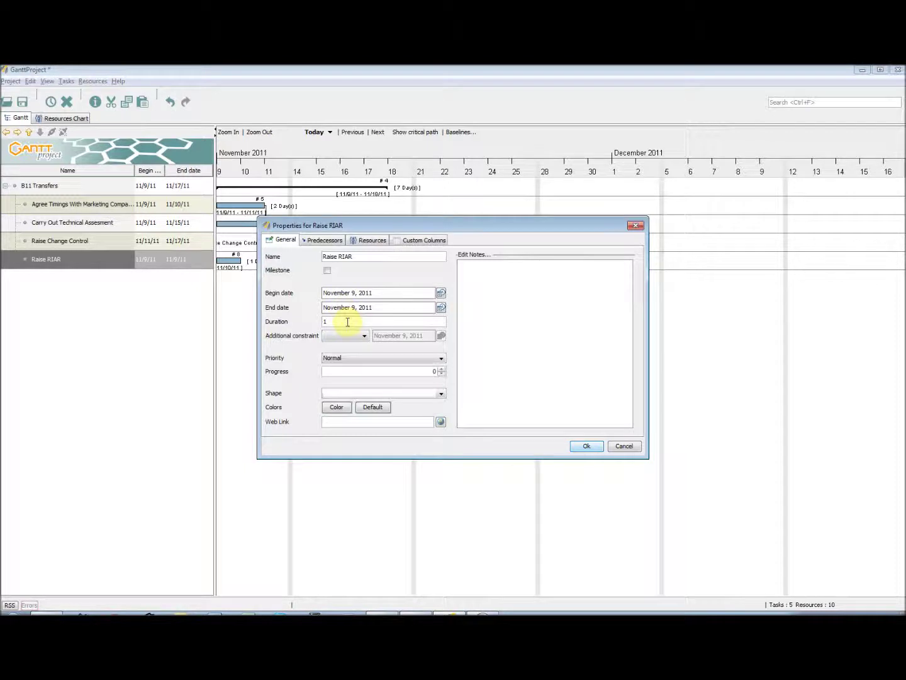
key("BackSpace")
type("2")
left_click(454, 400)
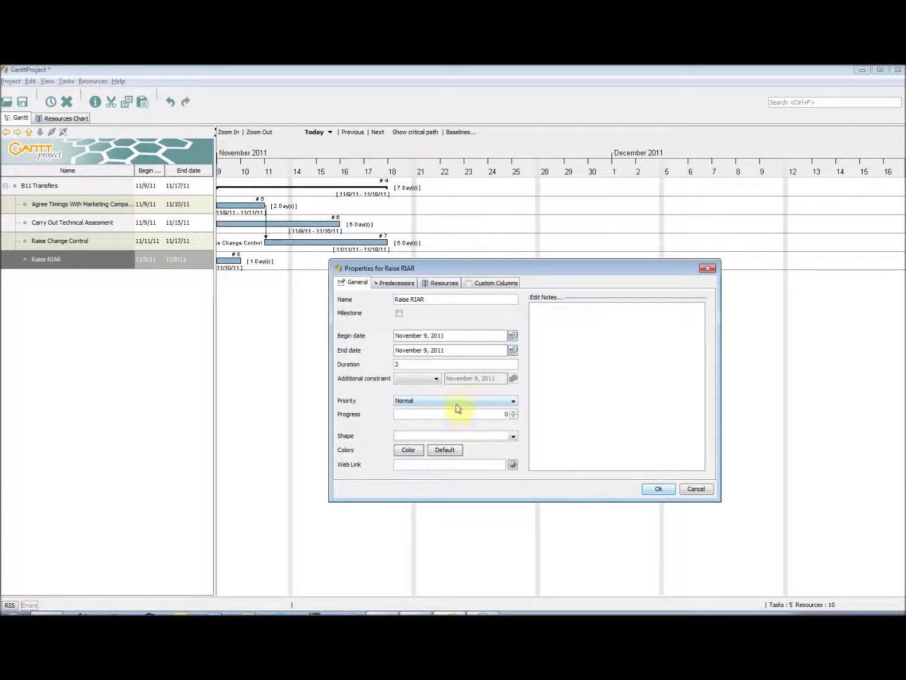
left_click(403, 282)
left_click(350, 296)
left_click(441, 357)
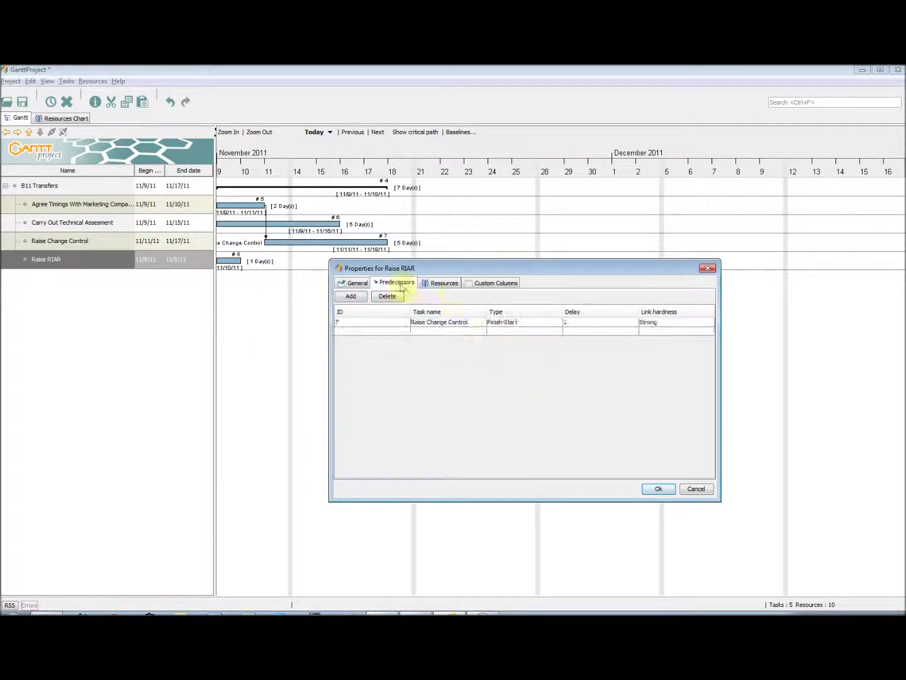
left_click(440, 282)
left_click(351, 296)
left_click(466, 357)
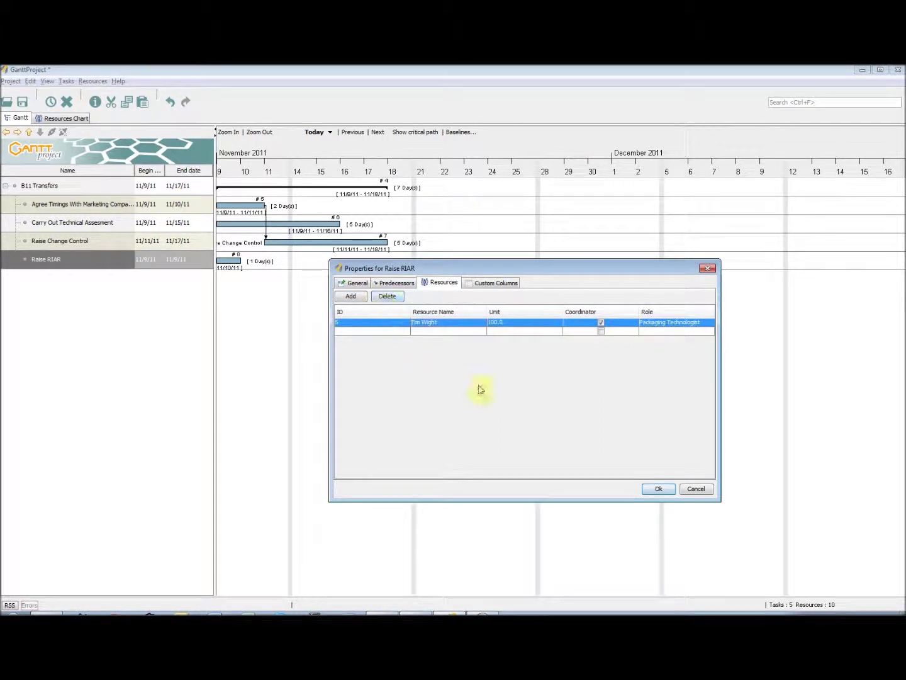
left_click(354, 283)
left_click(658, 489)
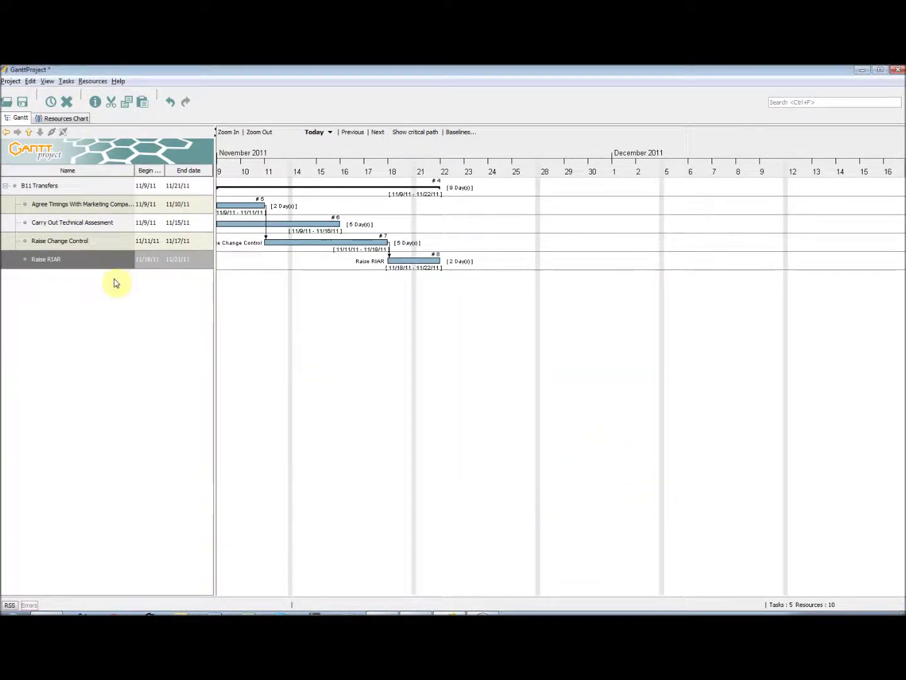
left_click(66, 81)
left_click(77, 93)
- Name the task RIAR Response as a milestone linked after Raise RIAR
type("B")
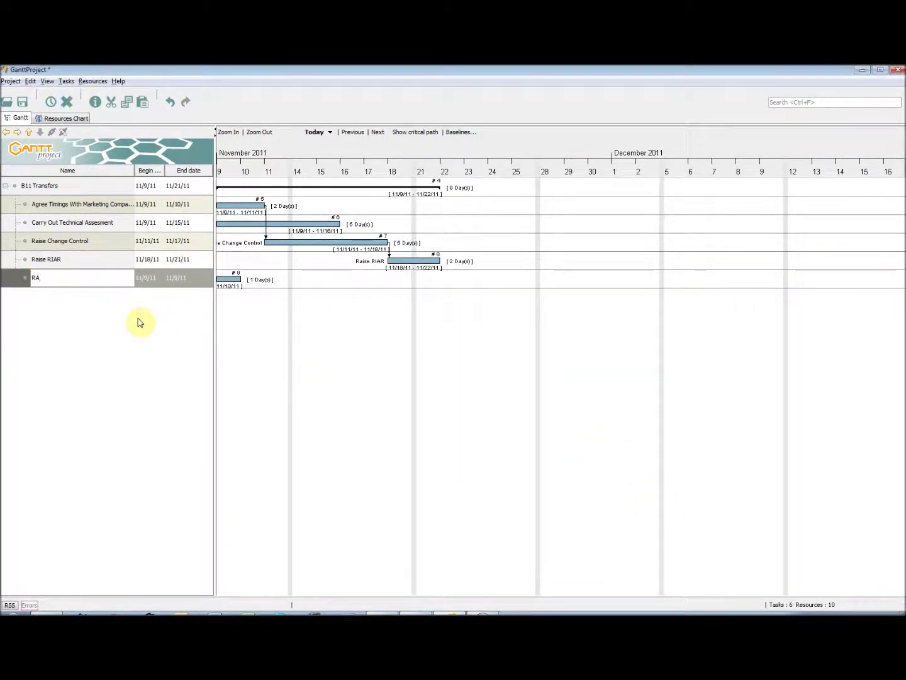
type("onse")
key("Return")
right_click(95, 278)
left_click(133, 294)
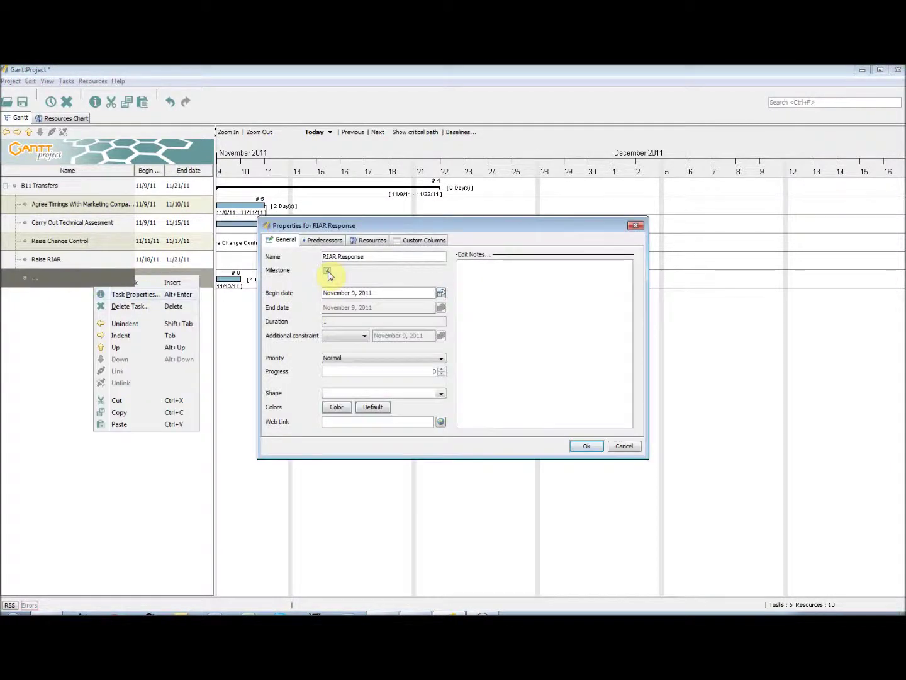
left_click(323, 240)
left_click(279, 253)
left_click(354, 323)
left_click_drag(466, 228, 578, 304)
left_click(698, 523)
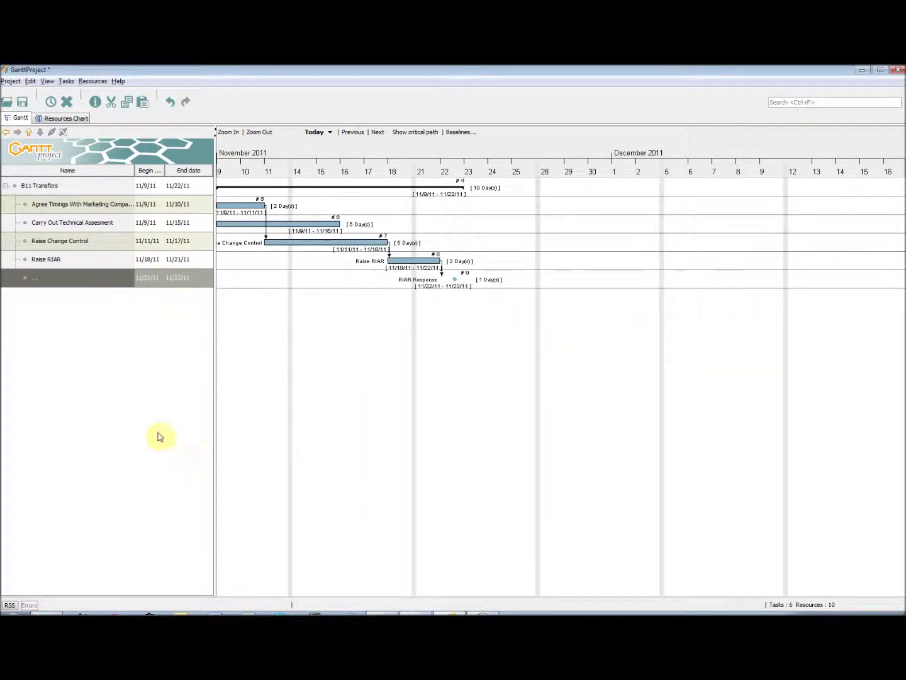
- Add the Create LRF task with a 7-day duration
key("ctrl+t")
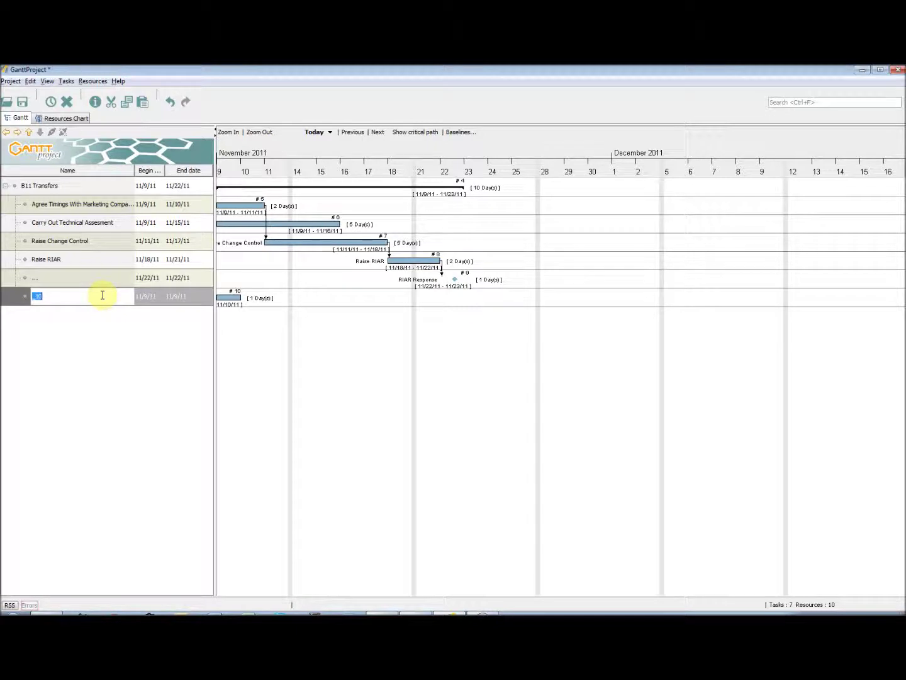
type("LRF")
right_click(71, 294)
left_click(126, 310)
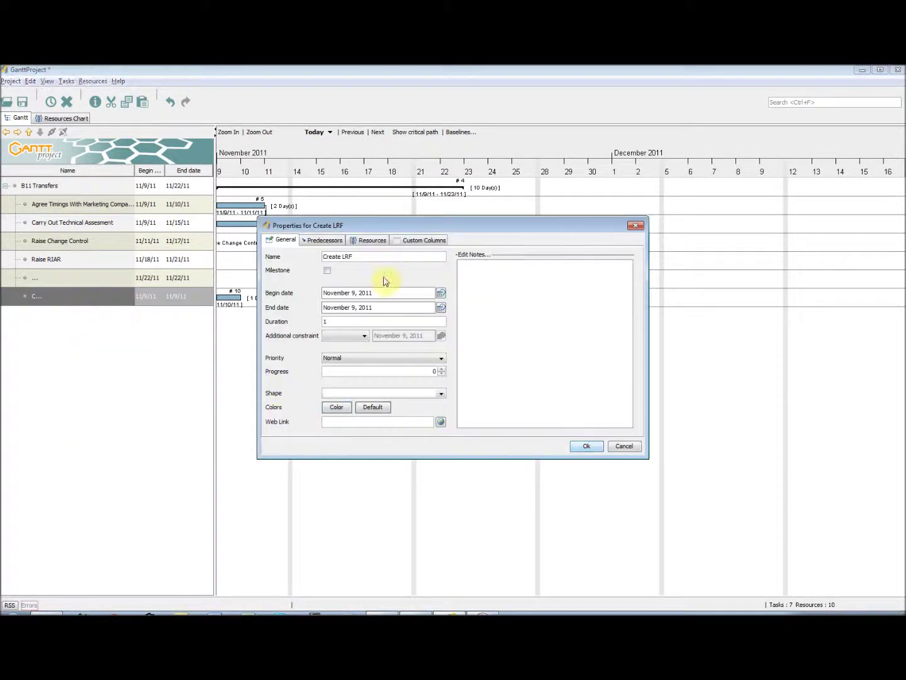
double_click(325, 321)
type("7")
left_click(331, 242)
left_click(280, 253)
left_click(398, 330)
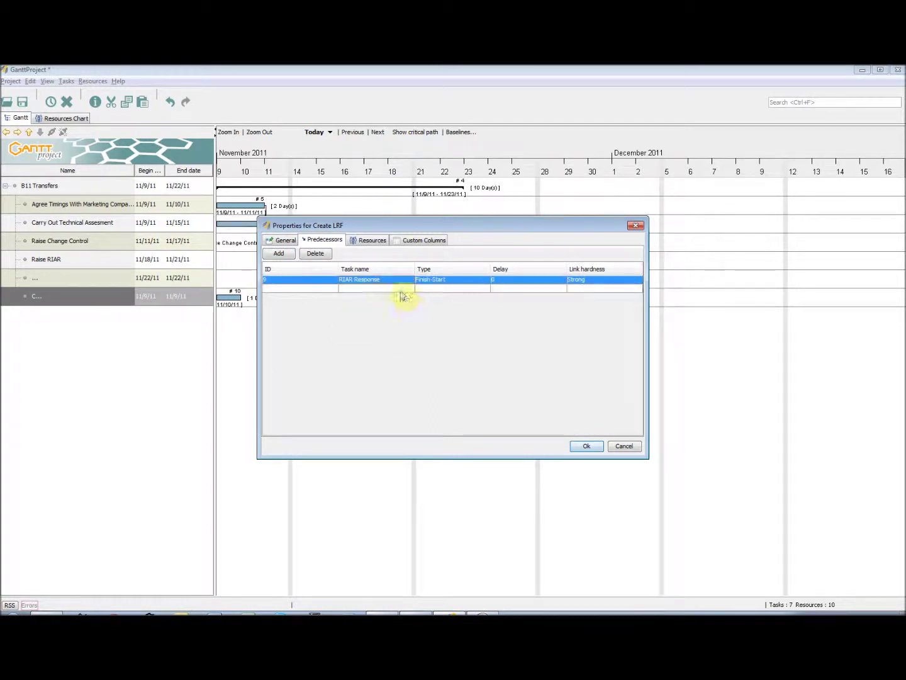
left_click(371, 241)
left_click(279, 252)
left_click(390, 307)
left_click(585, 445)
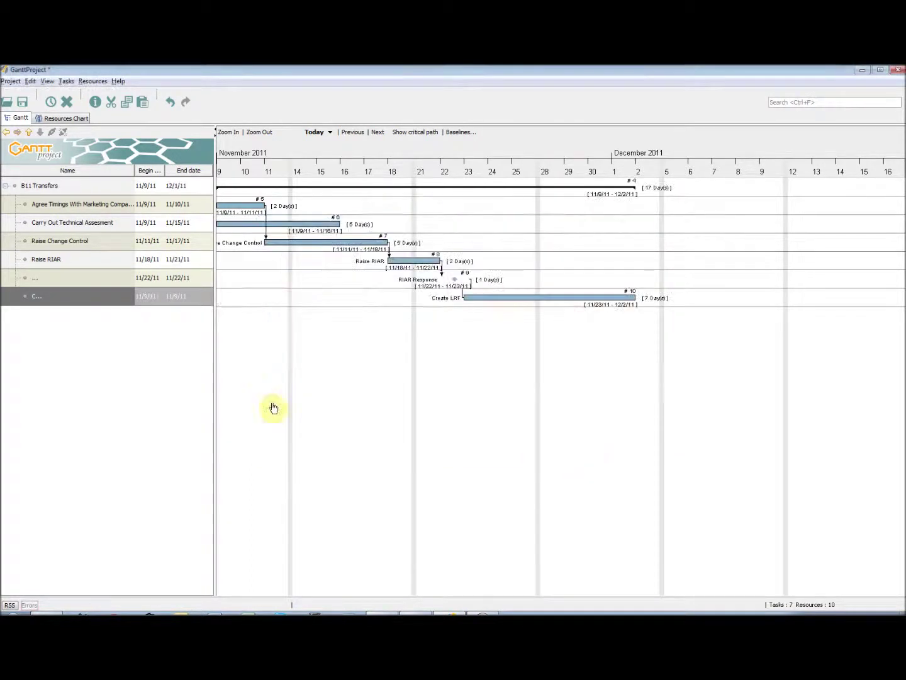
double_click(85, 302)
left_click(372, 240)
left_click(279, 253)
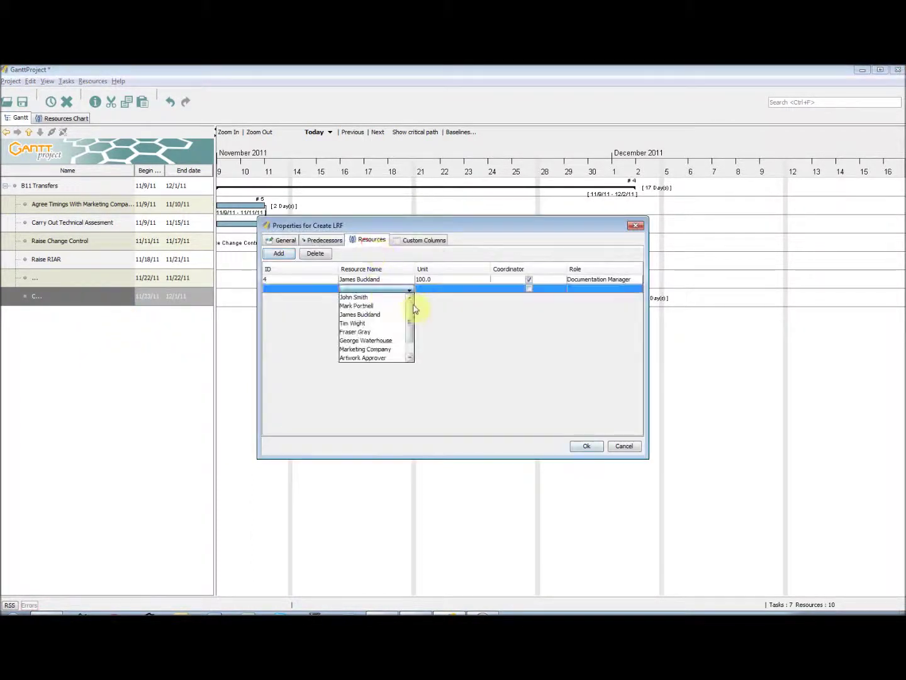
left_click(395, 291)
left_click(397, 302)
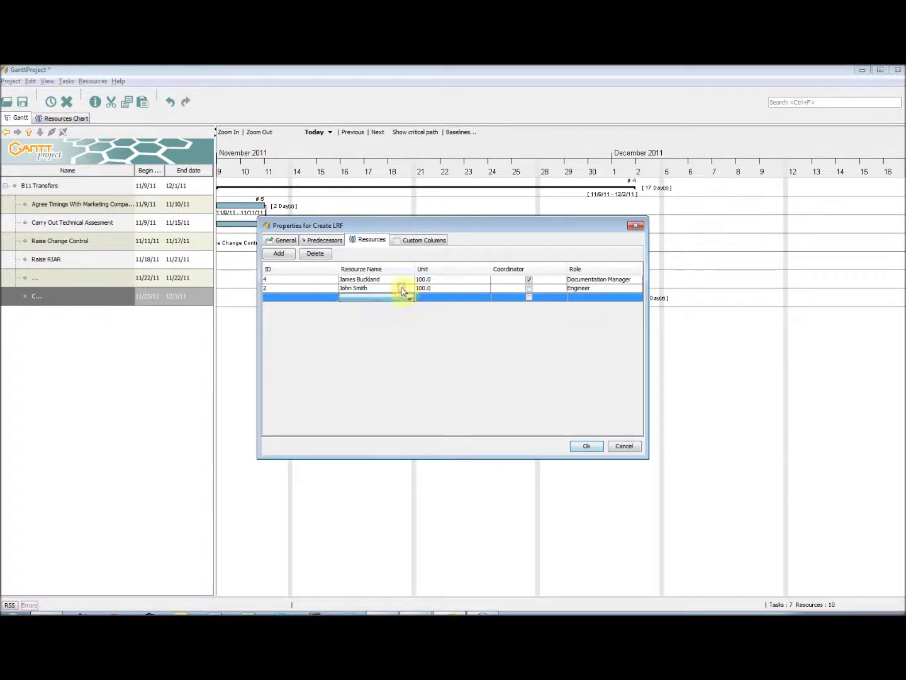
left_click(315, 253)
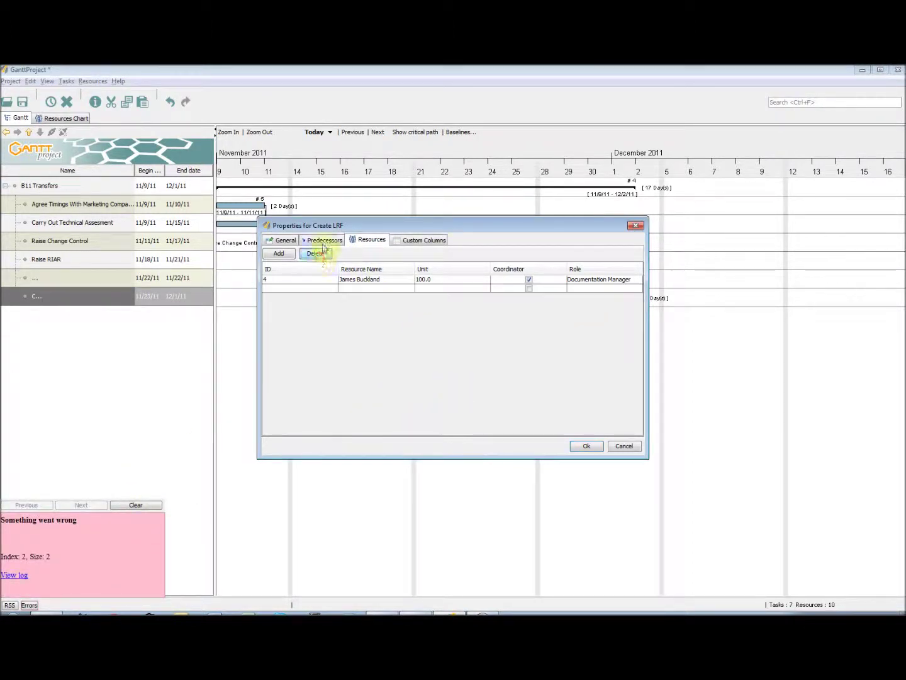
left_click(278, 252)
left_click(377, 289)
left_click(397, 326)
left_click(441, 279)
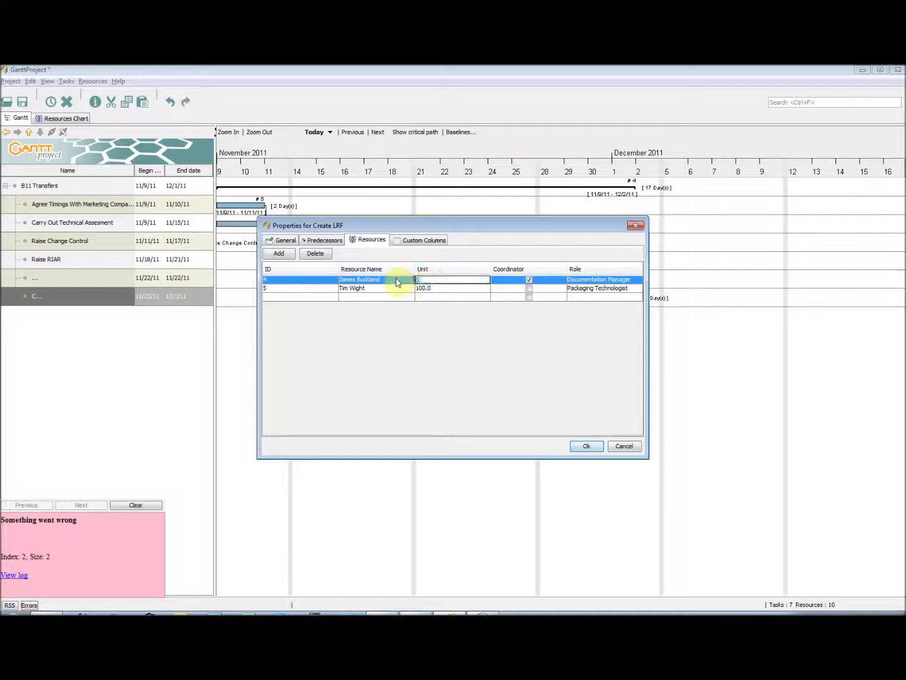
left_click(434, 288)
left_click(587, 445)
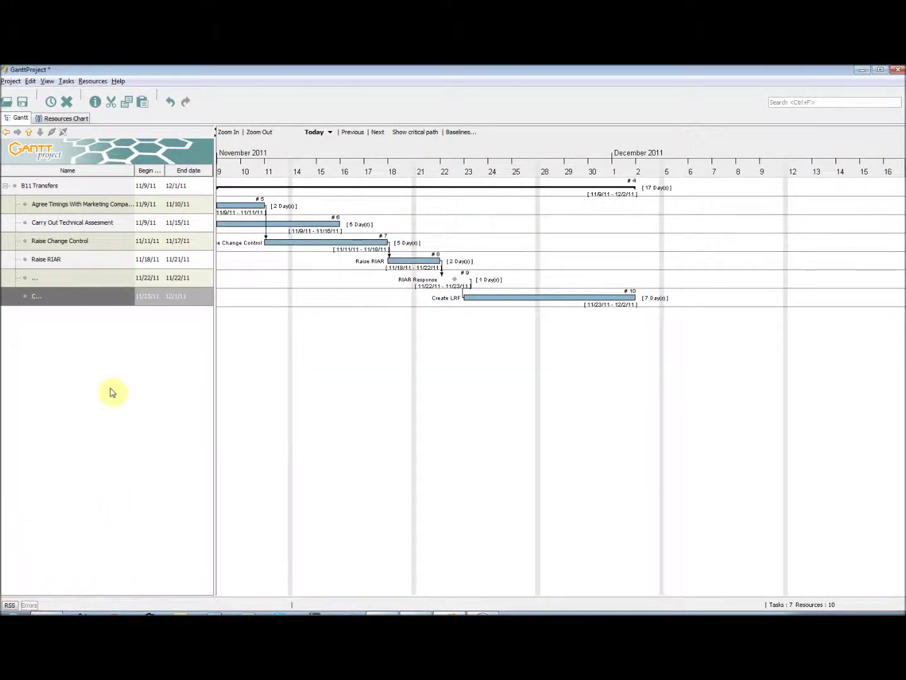
- Add the LRF Approval task with Create LRF as its predecessor
double_click(73, 320)
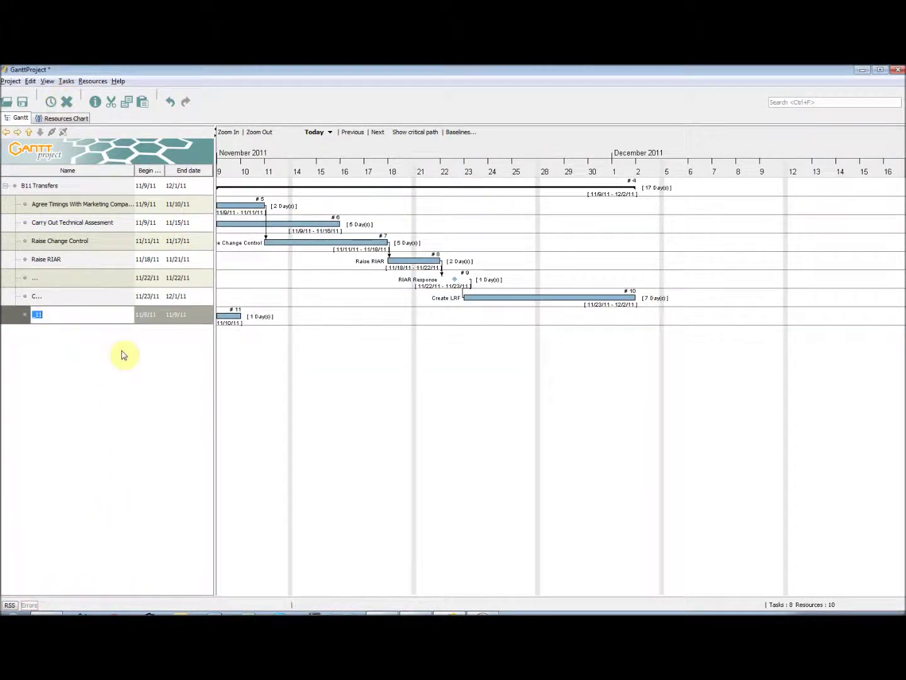
type("val")
key("Return")
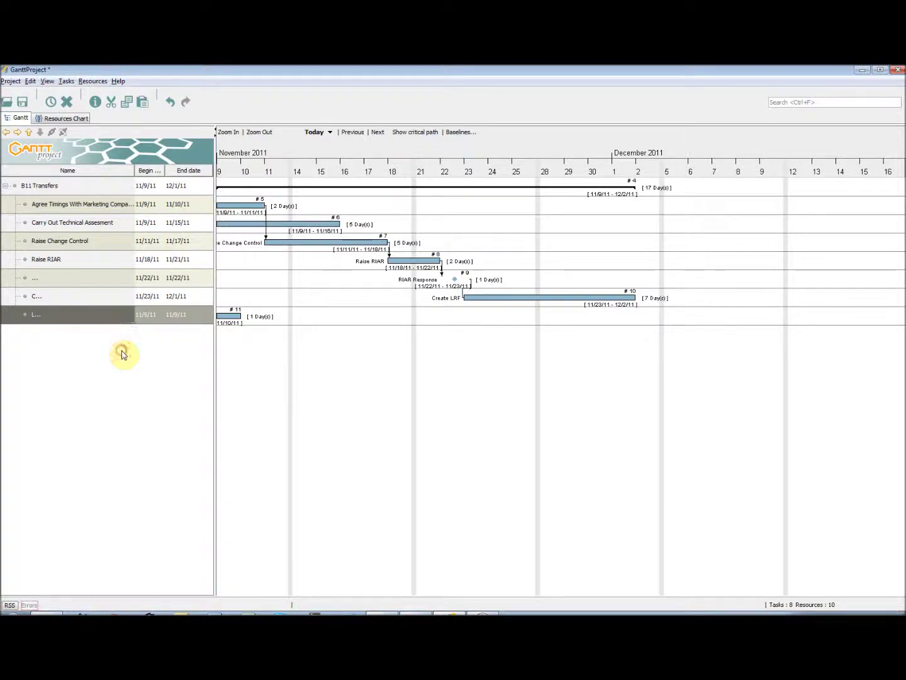
right_click(99, 315)
left_click(144, 334)
left_click(325, 241)
left_click(280, 253)
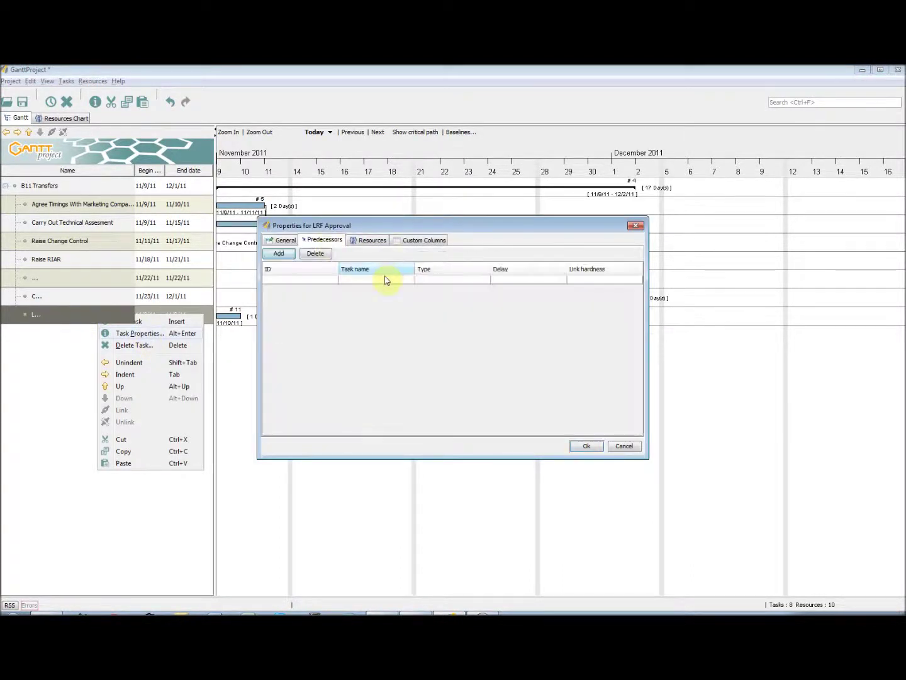
left_click(399, 340)
left_click(378, 279)
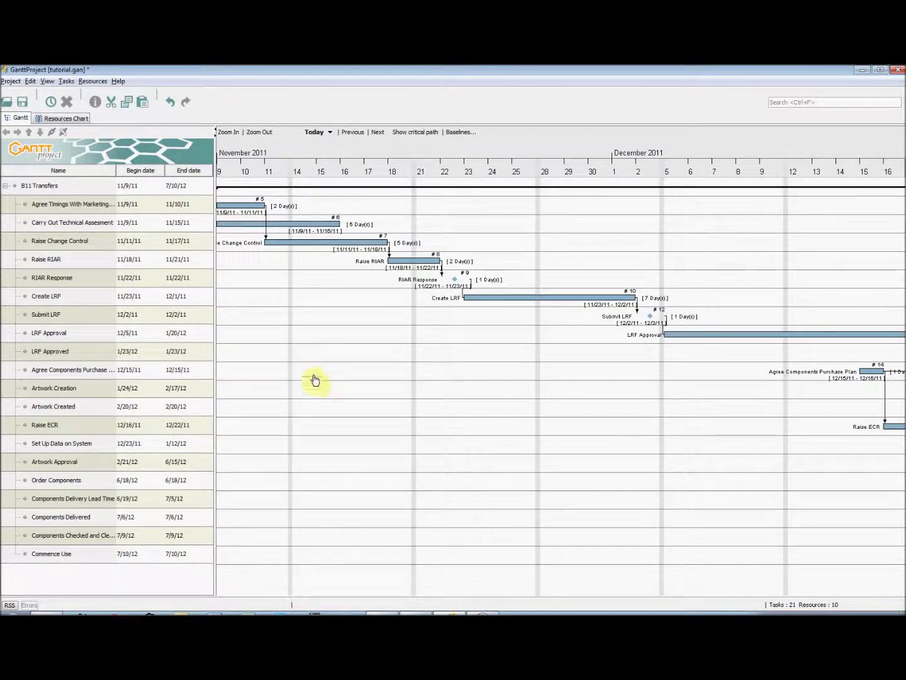
- Switch to the Resources Chart to see workload for all ten resources
left_click(63, 118)
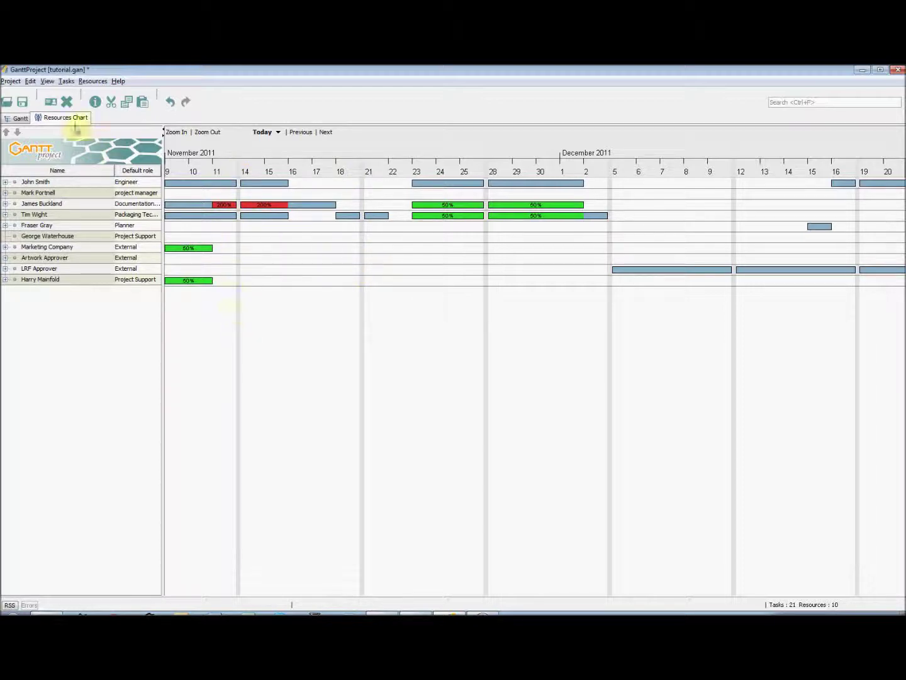
- Keep Saturday and Sunday as weekends with no holiday calendar, then return to the Gantt chart
left_click(5, 82)
left_click(24, 93)
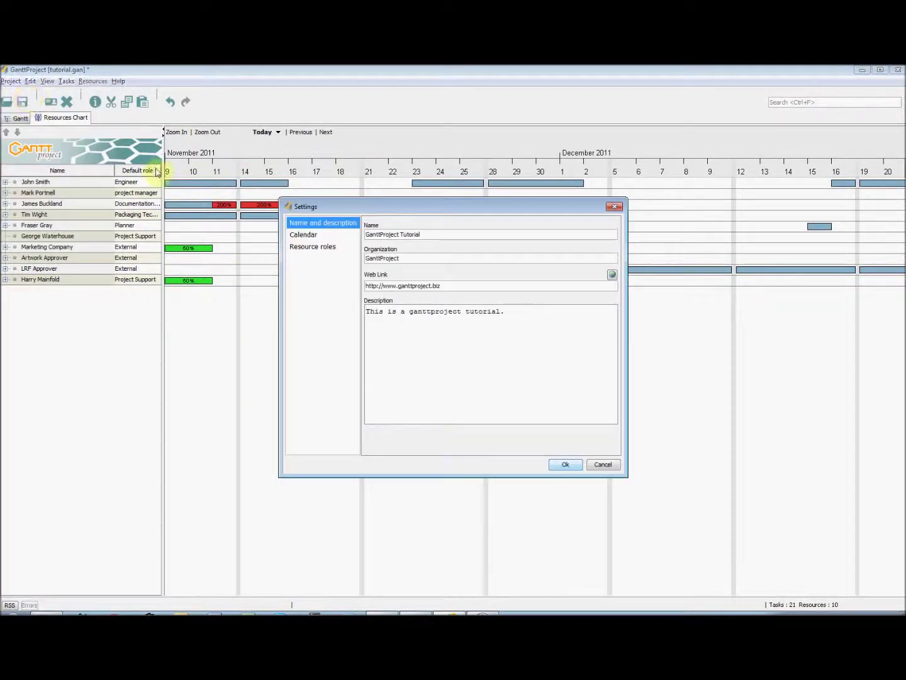
left_click(329, 236)
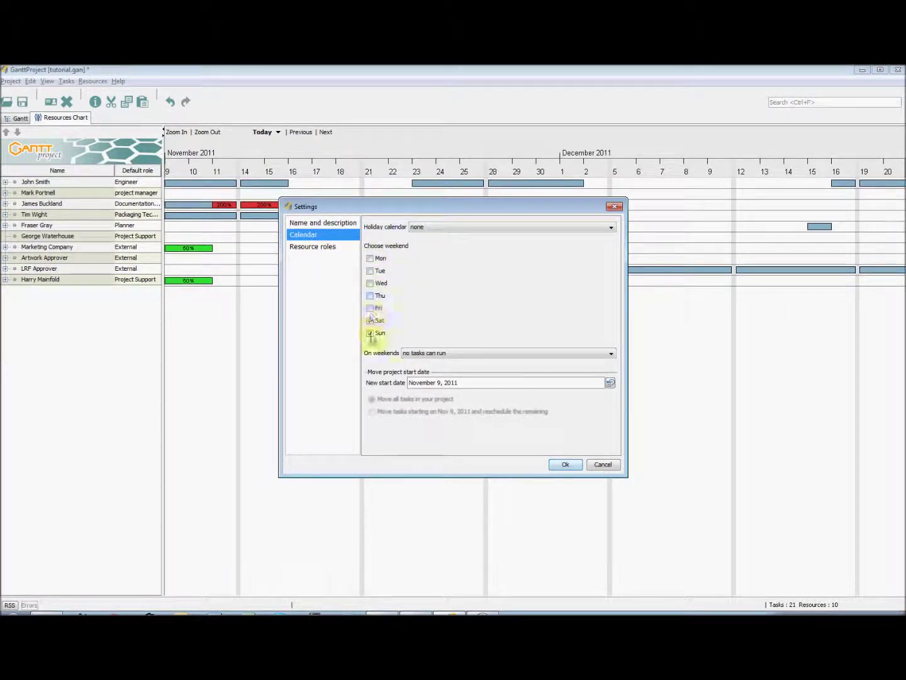
left_click(432, 354)
left_click(432, 334)
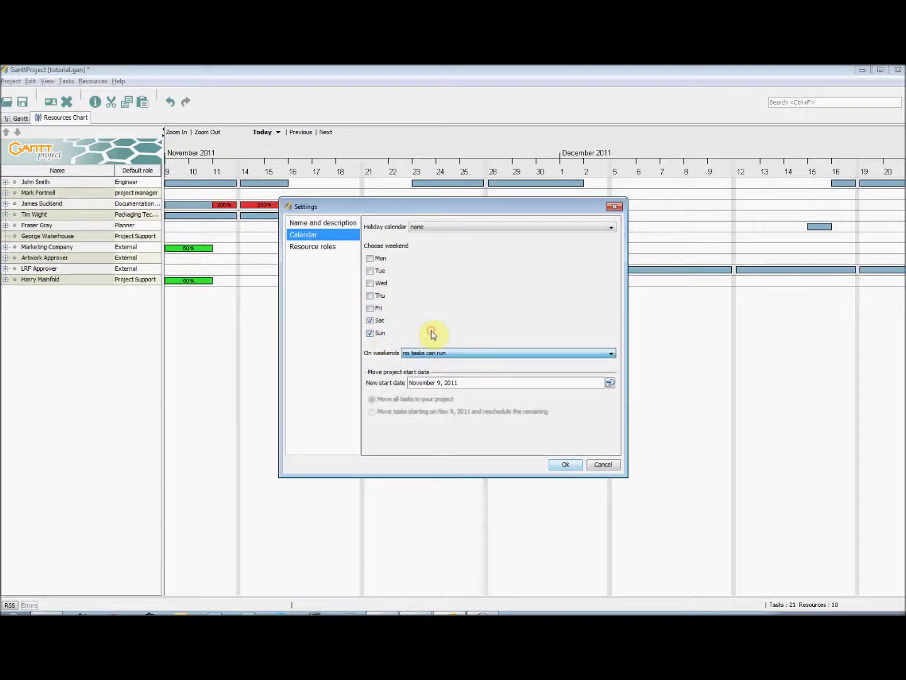
left_click(440, 229)
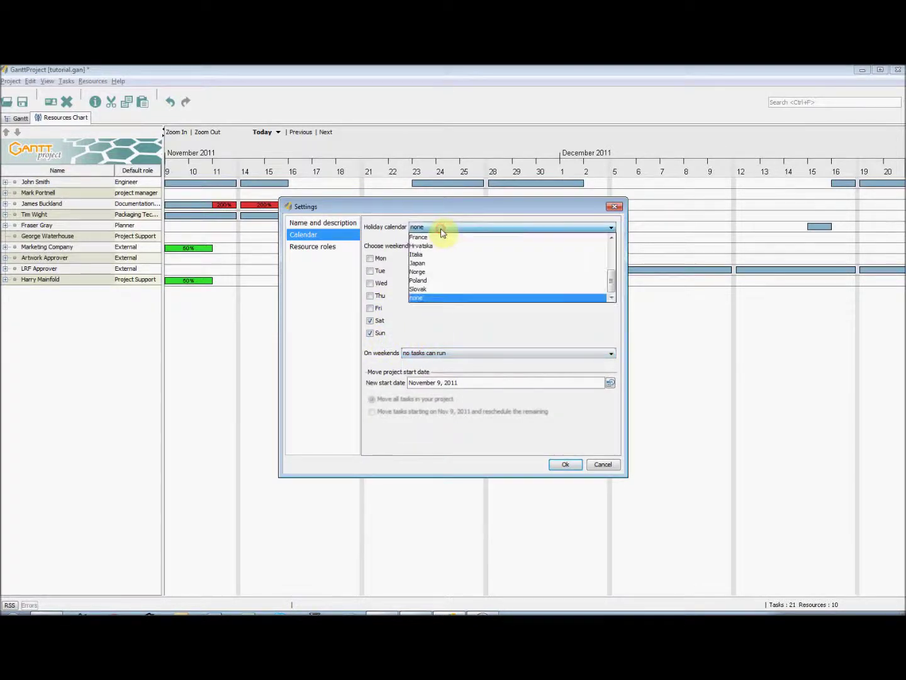
left_click(390, 227)
left_click(575, 467)
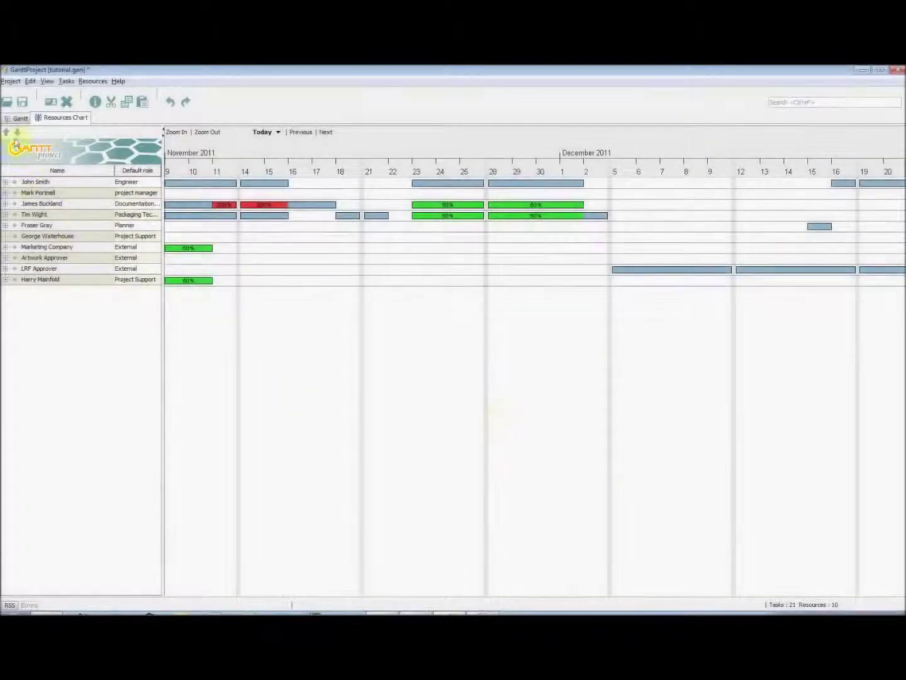
left_click(15, 119)
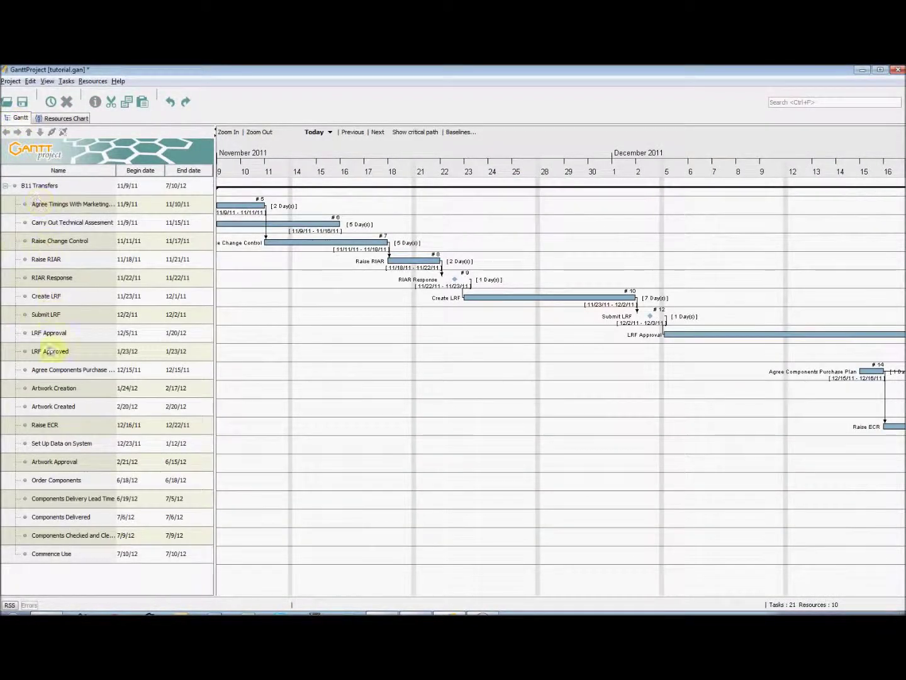
- Move the Commence Use task up one row and back down again
left_click(63, 553)
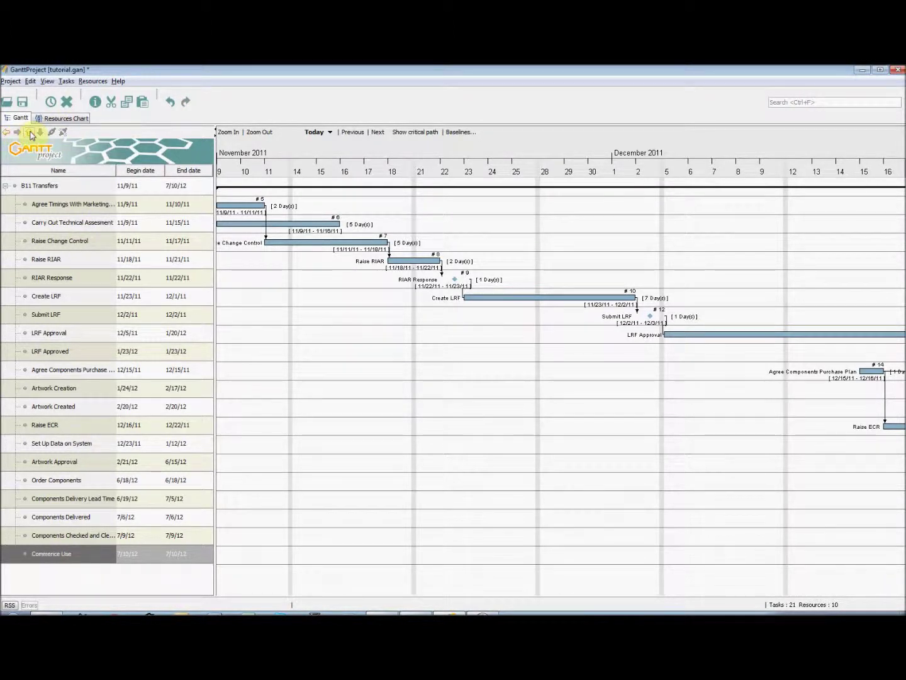
left_click(29, 133)
left_click(40, 134)
- Link Agree Timings With Marketing Companies to Carry Out Technical Assesment in sequence
left_click(66, 205)
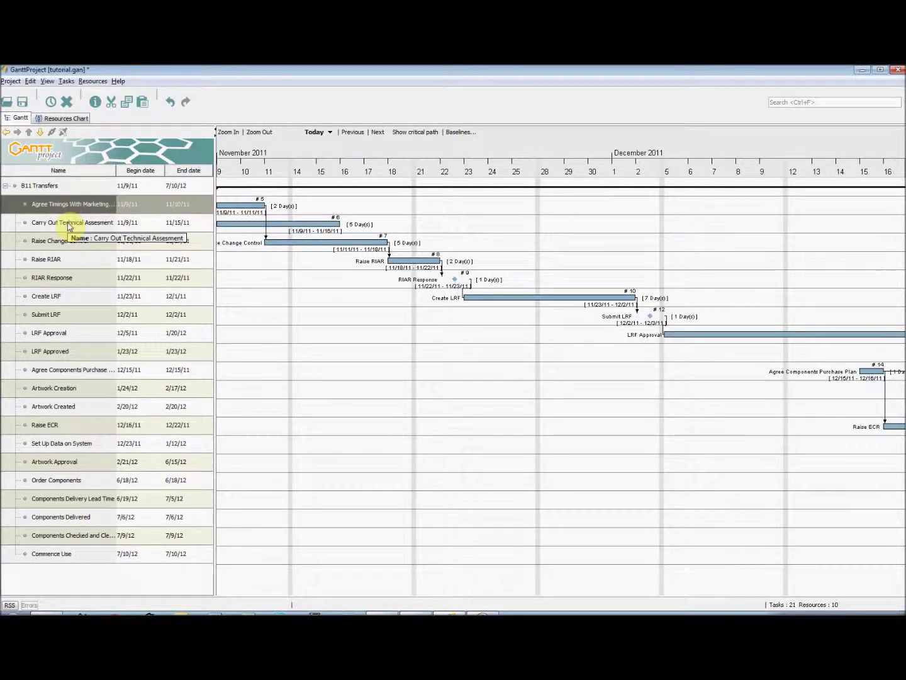
left_click(68, 226, "shift")
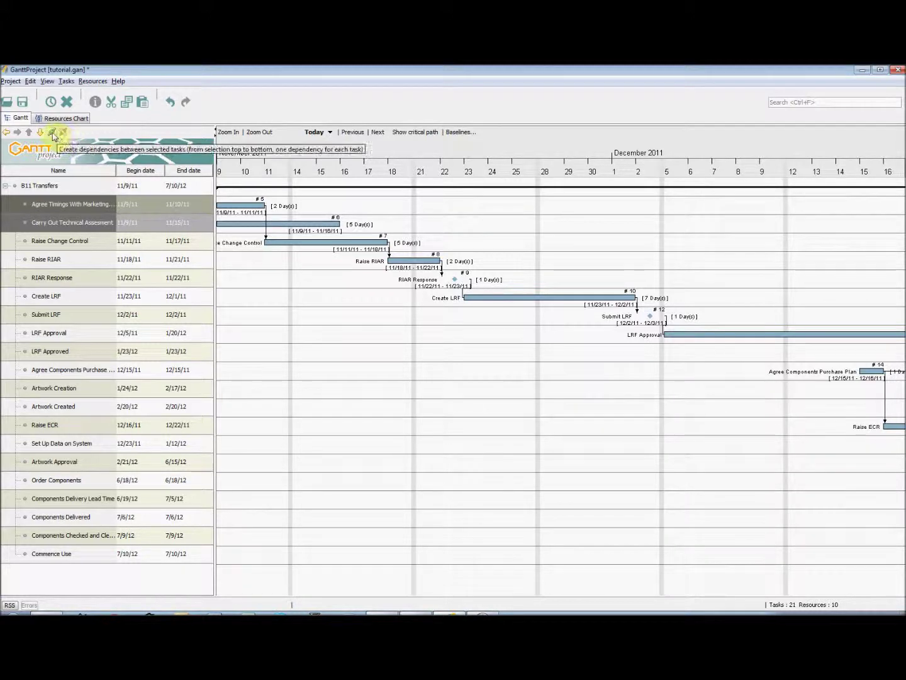
left_click(51, 133)
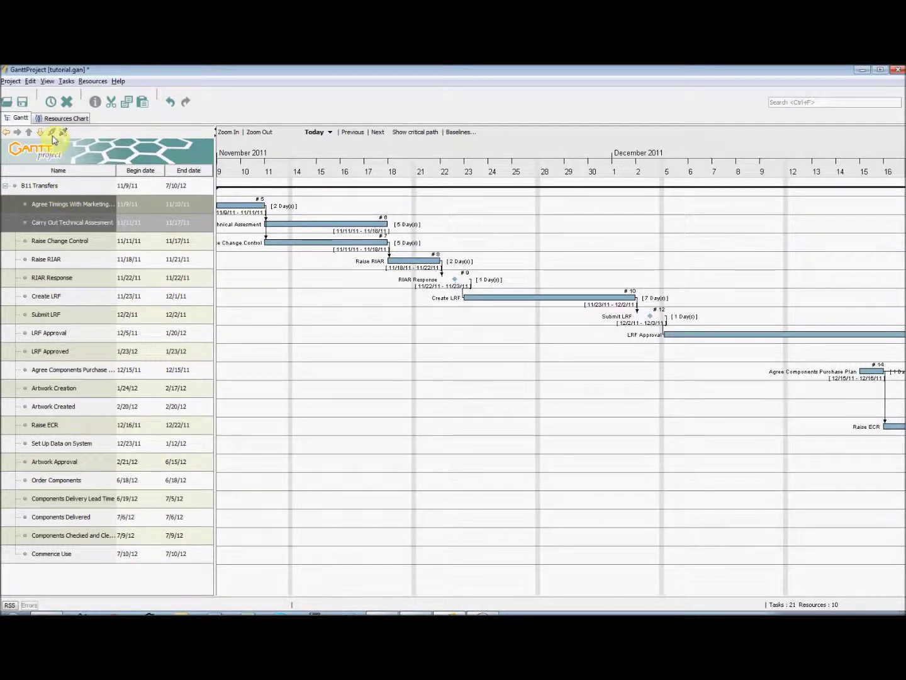
left_click(298, 391)
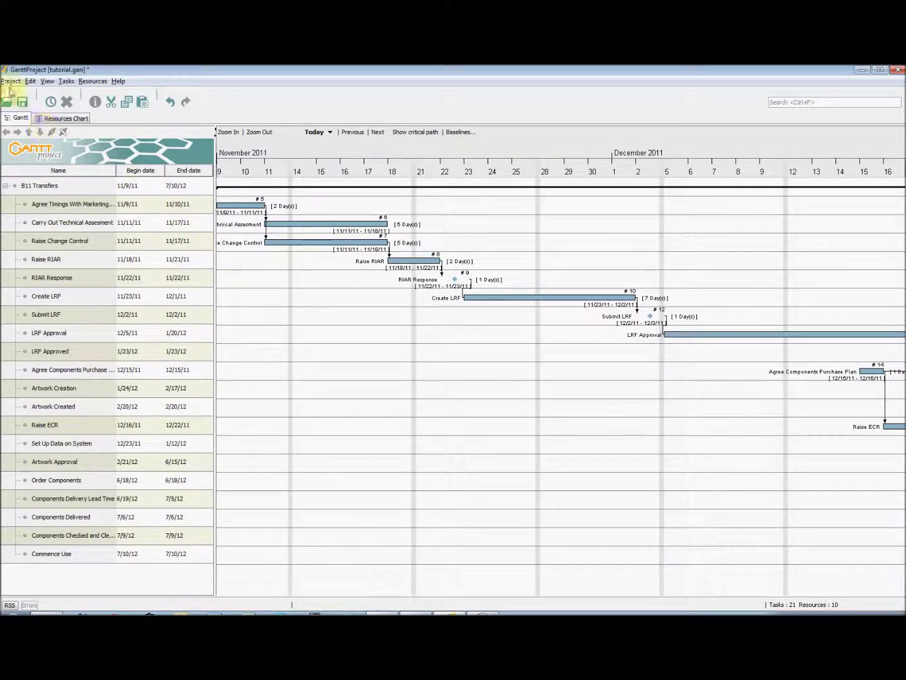
- Review Gantt chart settings, keeping the weekend rendering style and Task ID above bars
left_click(31, 81)
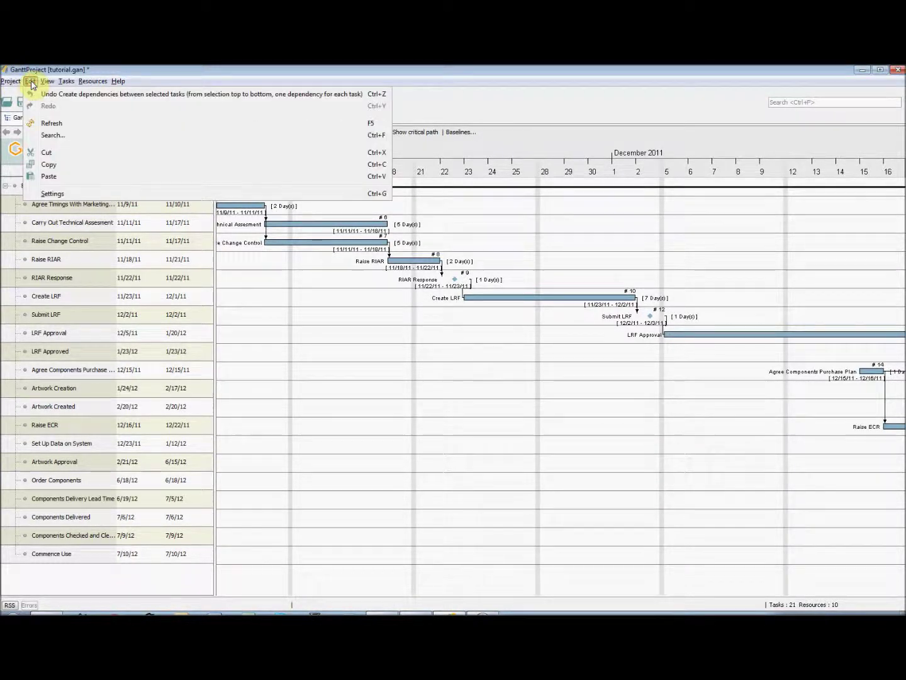
left_click(52, 194)
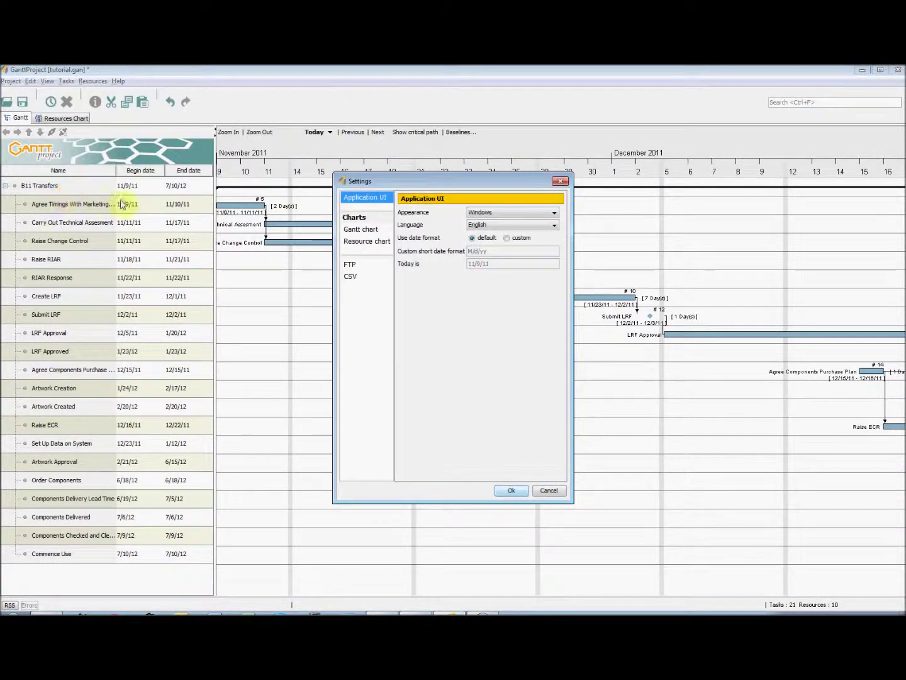
left_click(370, 234)
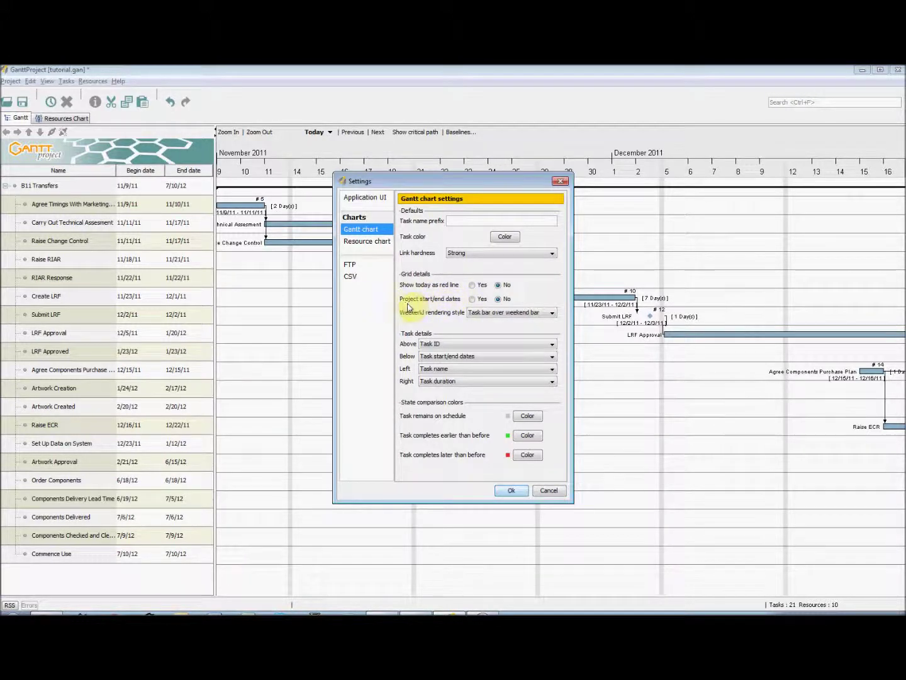
left_click(480, 312)
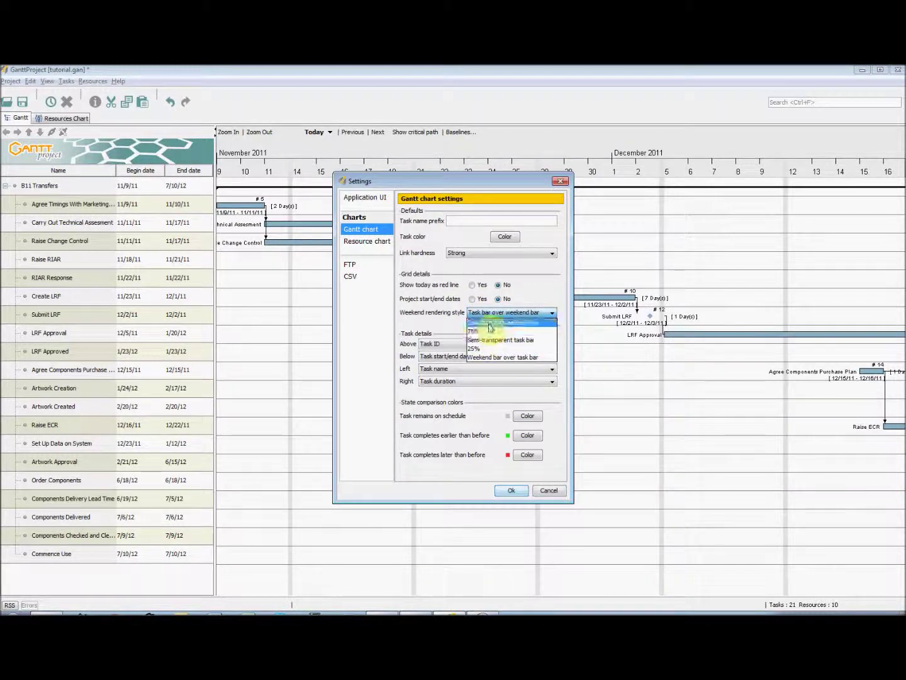
left_click(450, 322)
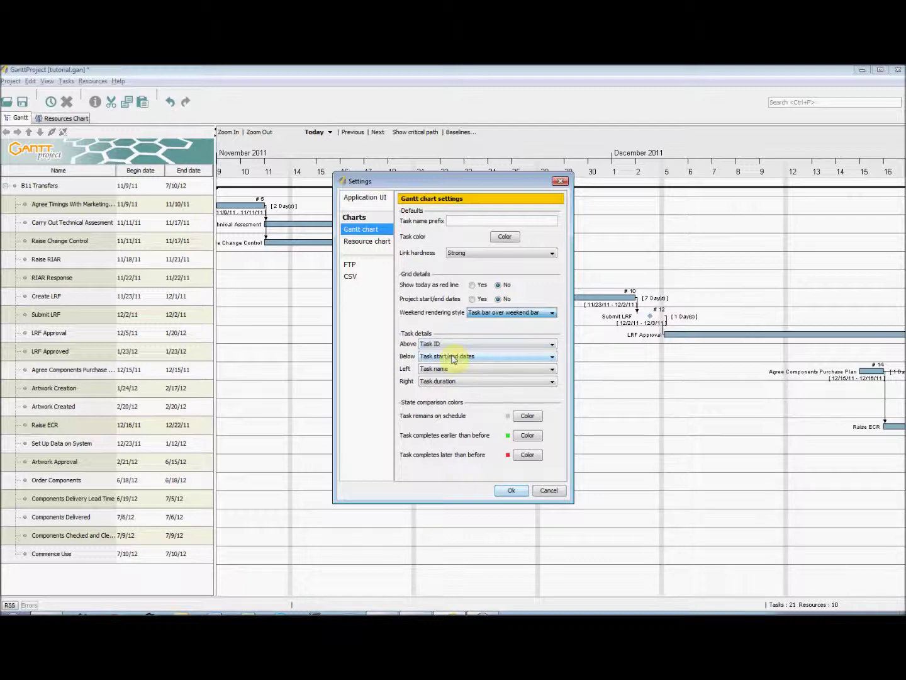
left_click(462, 345)
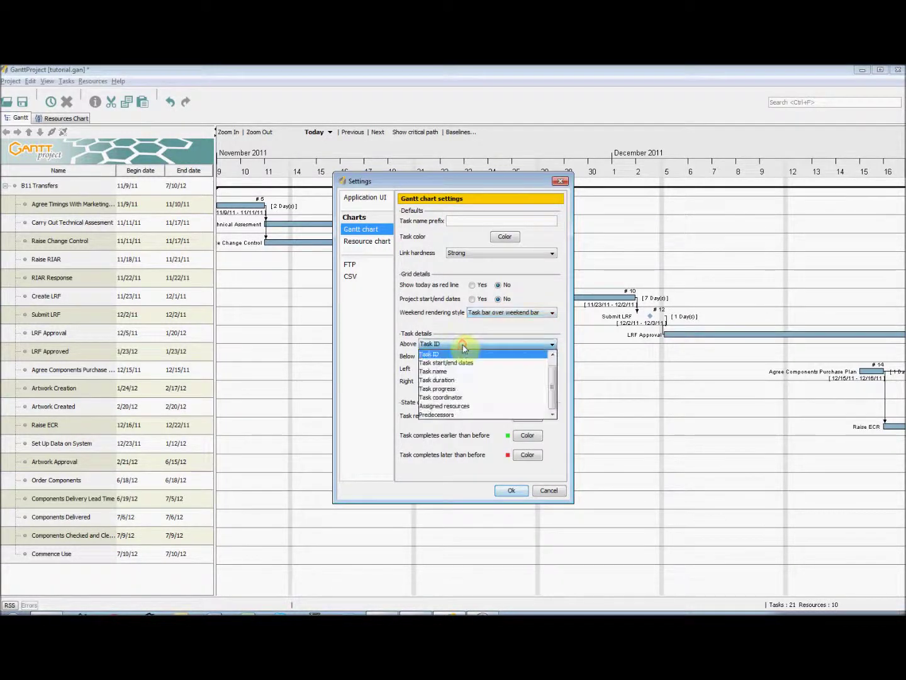
left_click(461, 343)
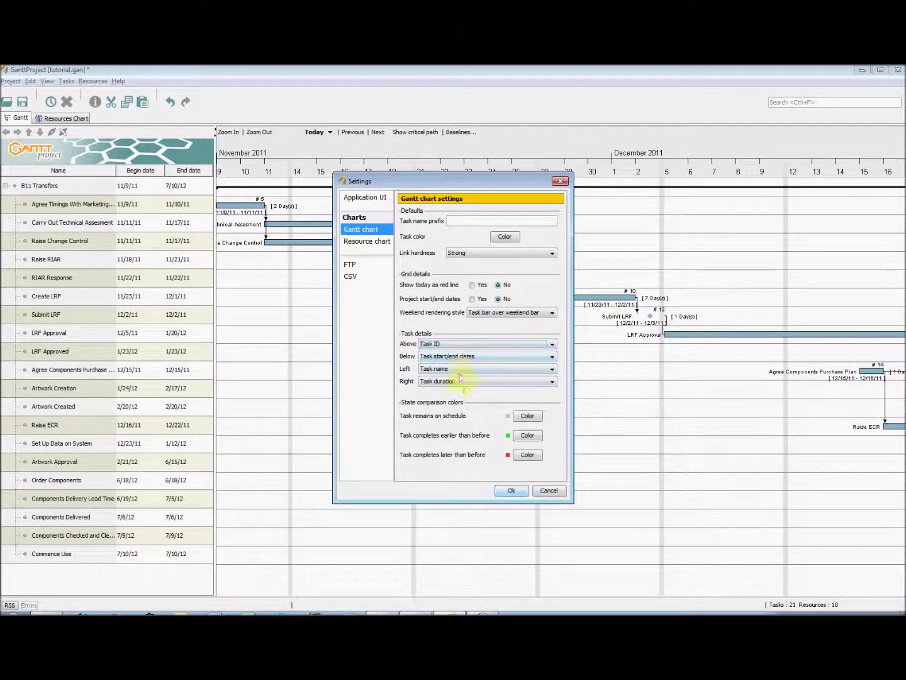
- Review the resource chart colour settings and close Settings unchanged
left_click(380, 244)
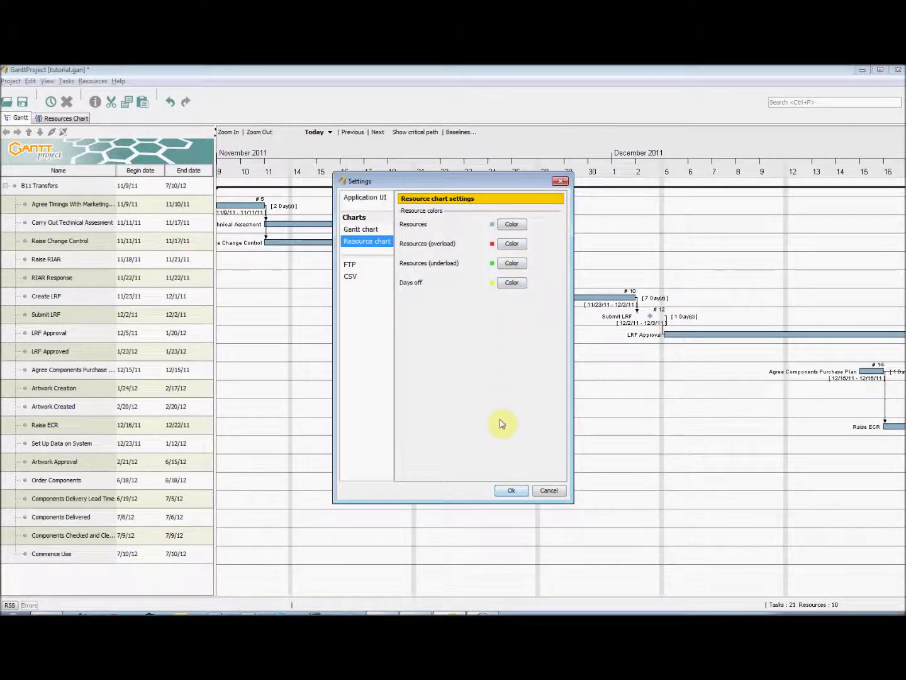
left_click(512, 492)
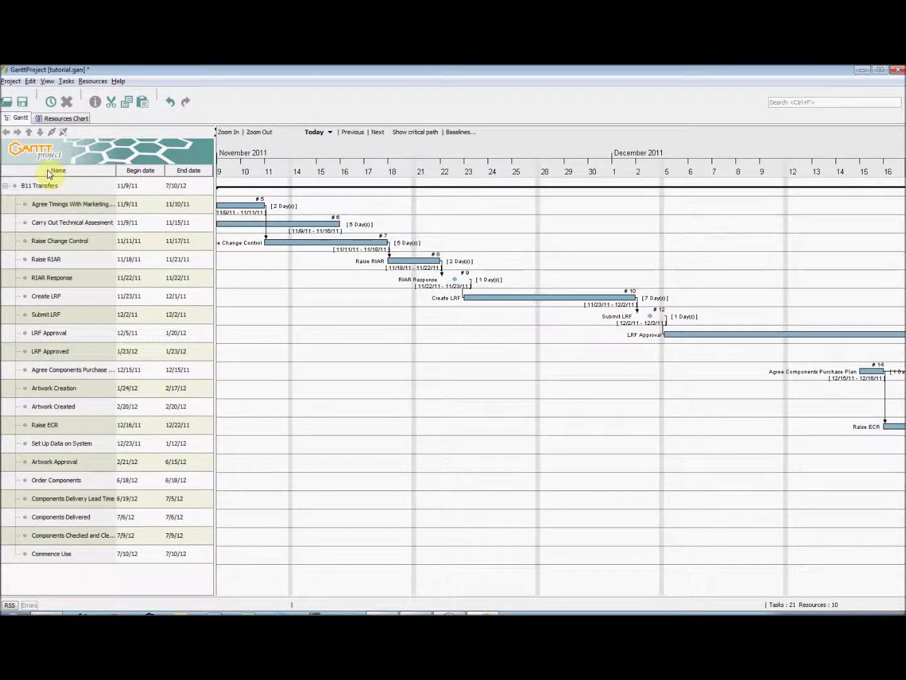
right_click(93, 175)
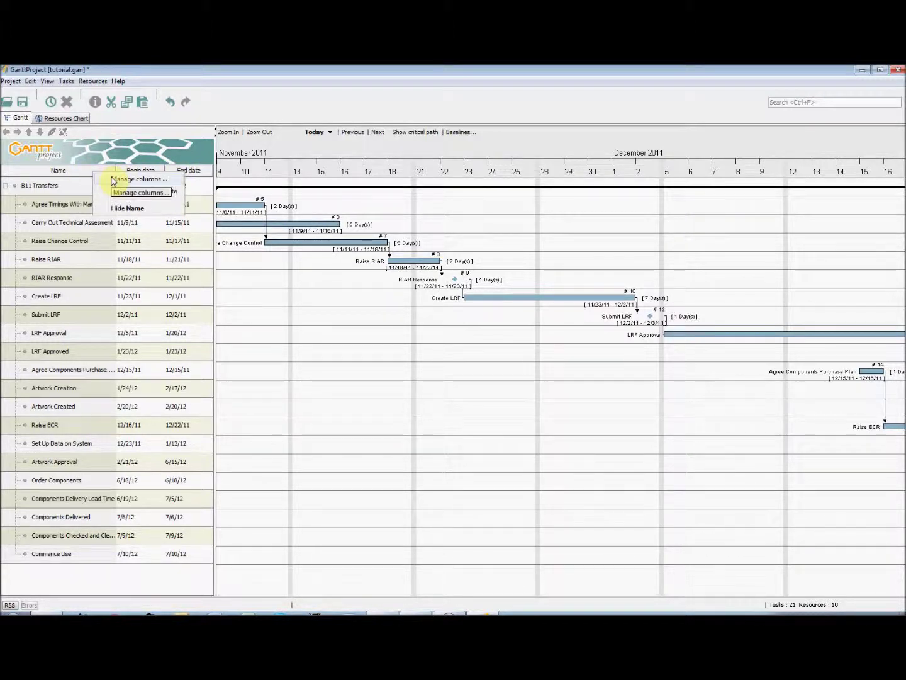
left_click(113, 180)
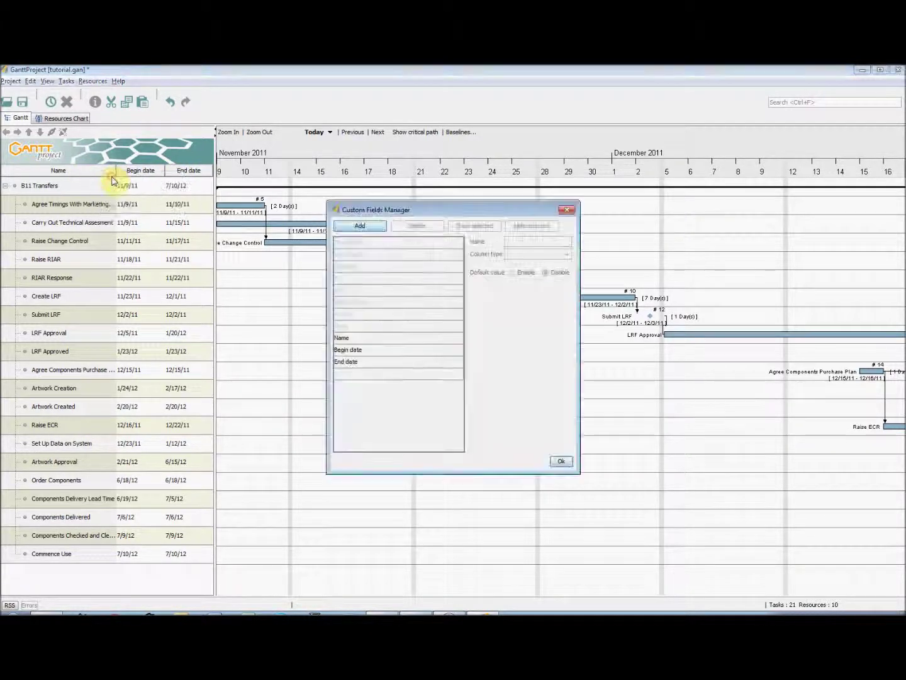
left_click(374, 268)
left_click(472, 226)
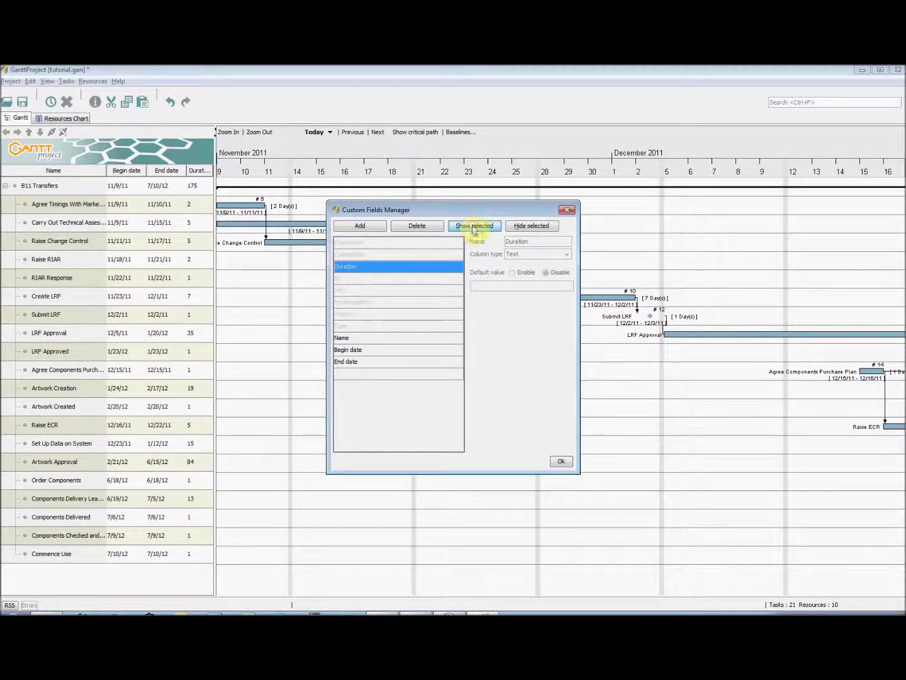
left_click(559, 462)
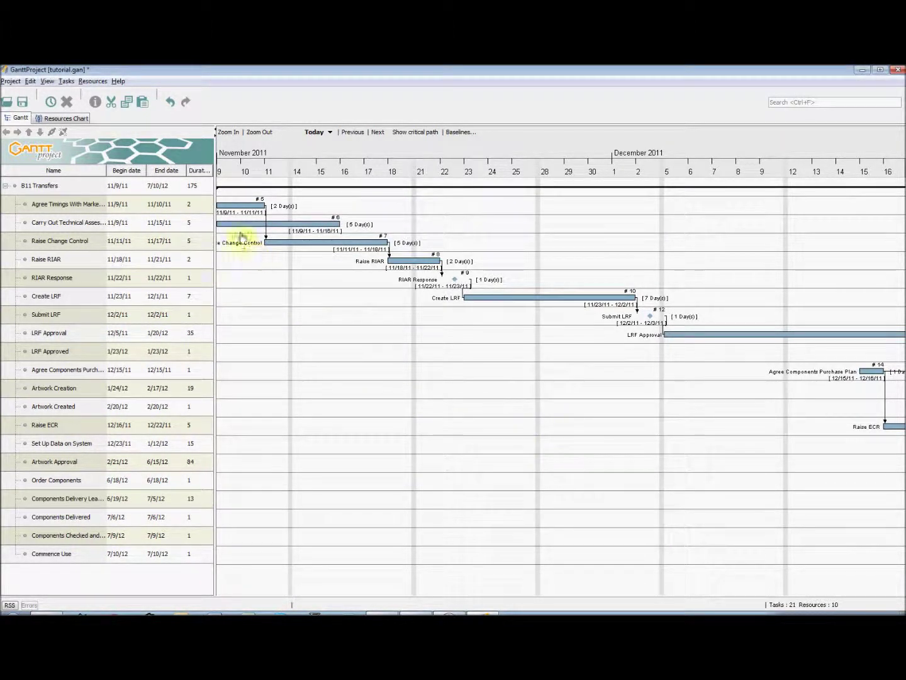
left_click_drag(216, 193, 250, 192)
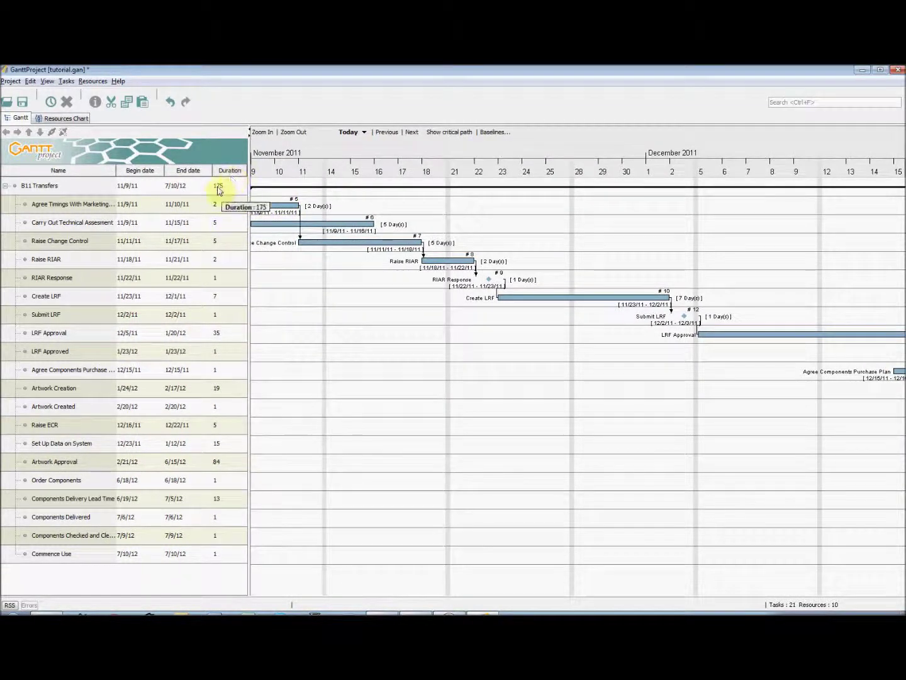
left_click(65, 118)
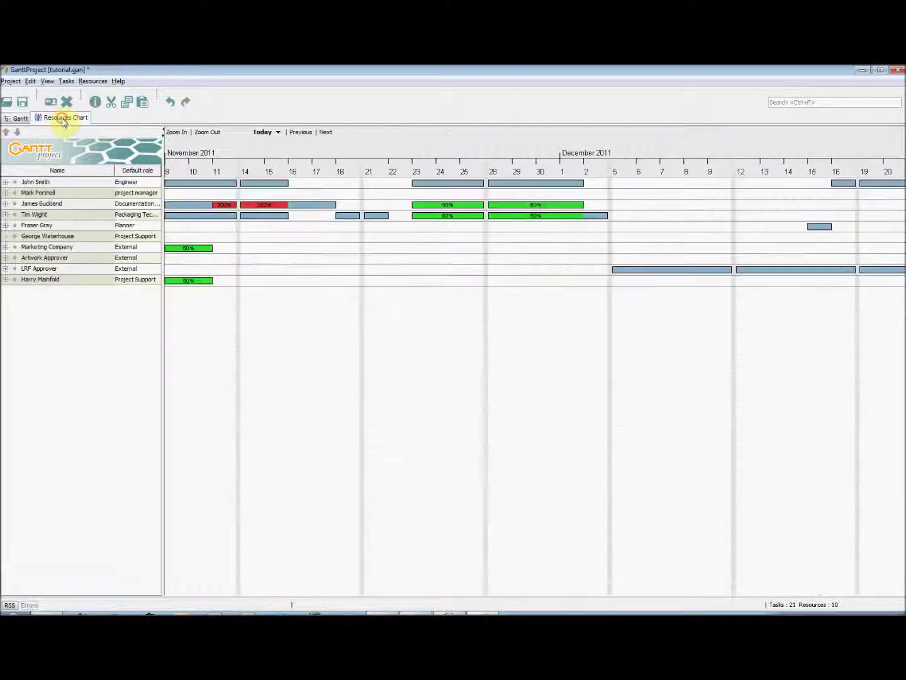
right_click(75, 173)
left_click(112, 177)
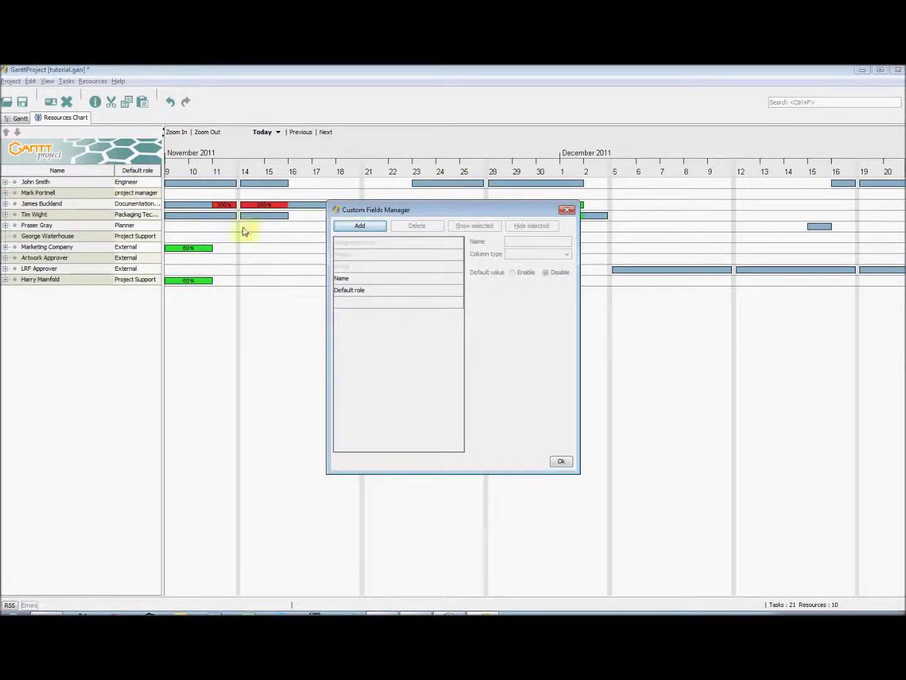
left_click(562, 460)
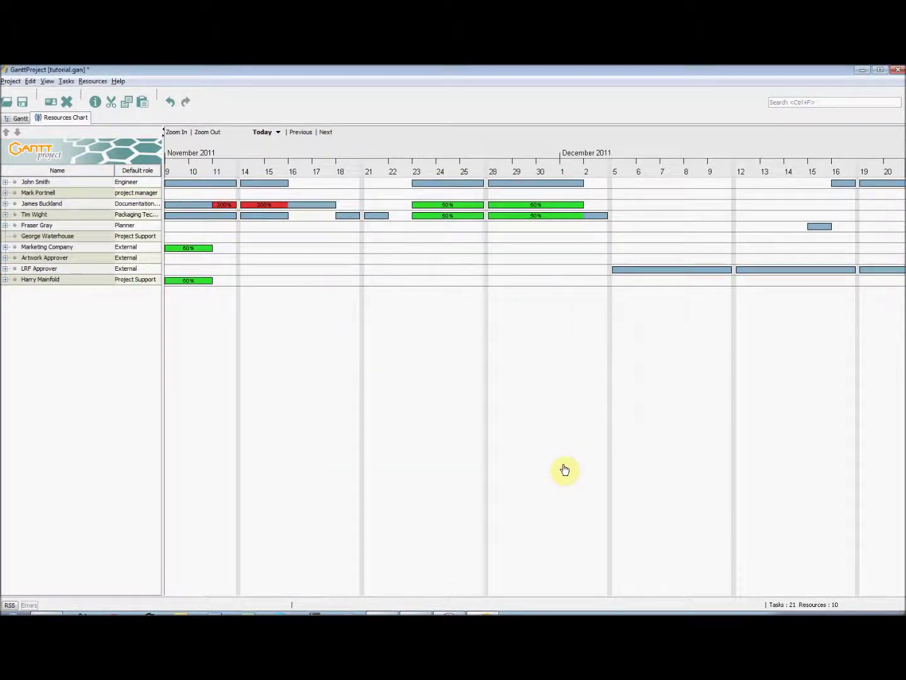
key("ctrl+Tab")
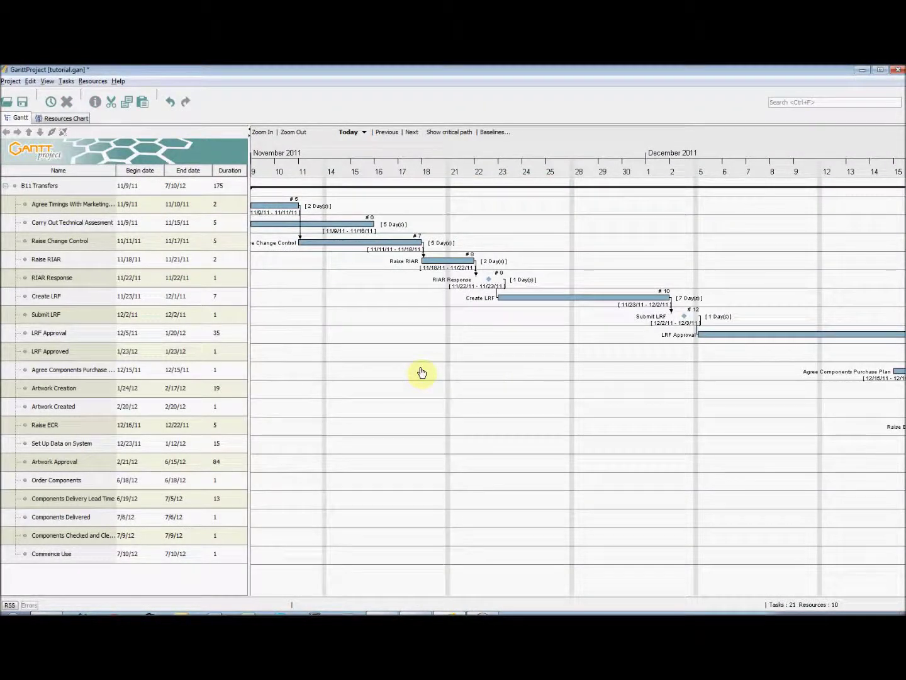
left_click(455, 132)
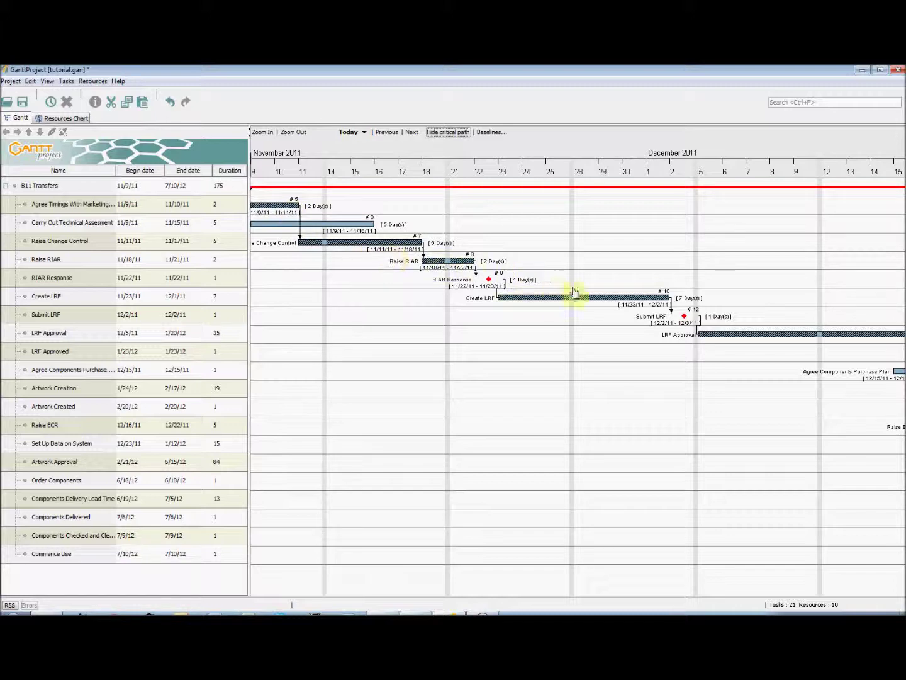
left_click(448, 133)
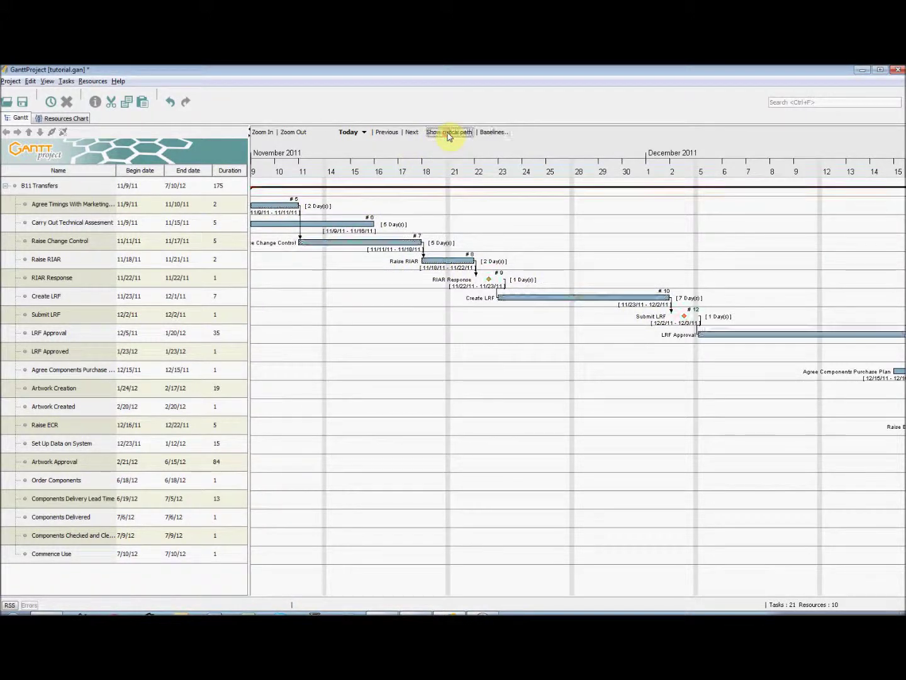
left_click(47, 82)
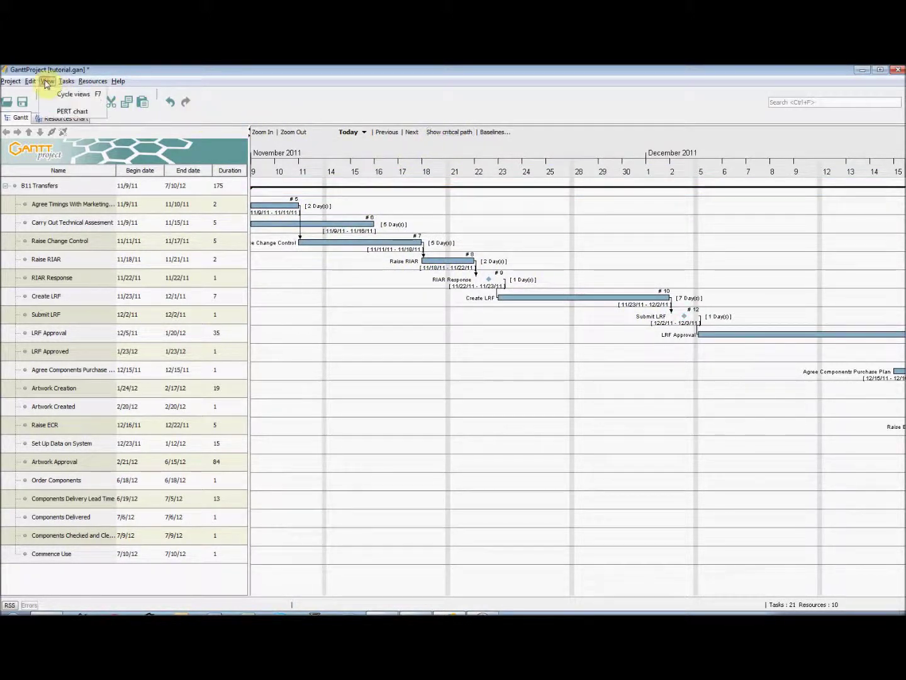
left_click(64, 113)
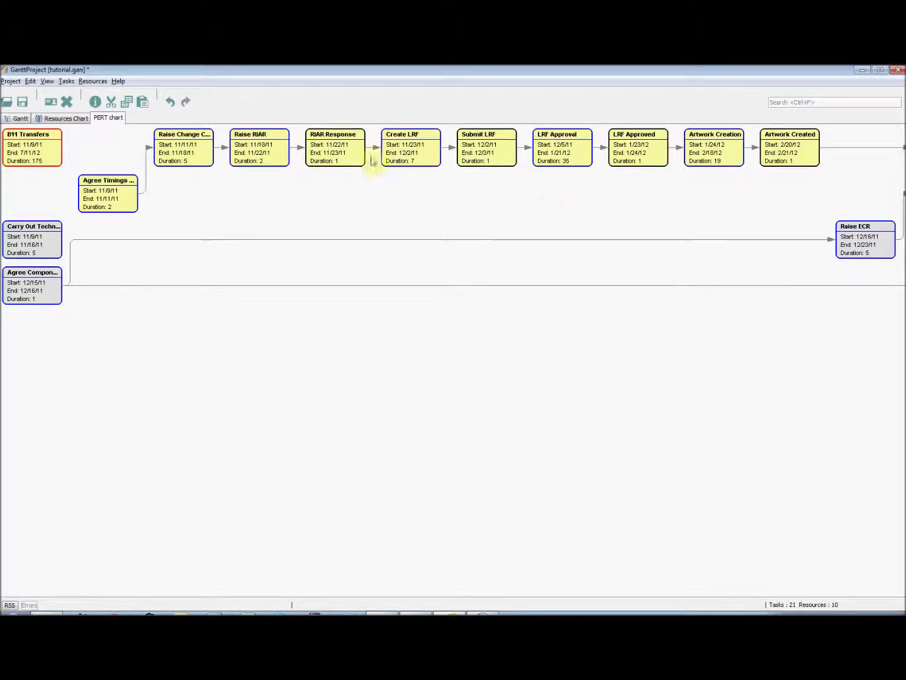
left_click(48, 82)
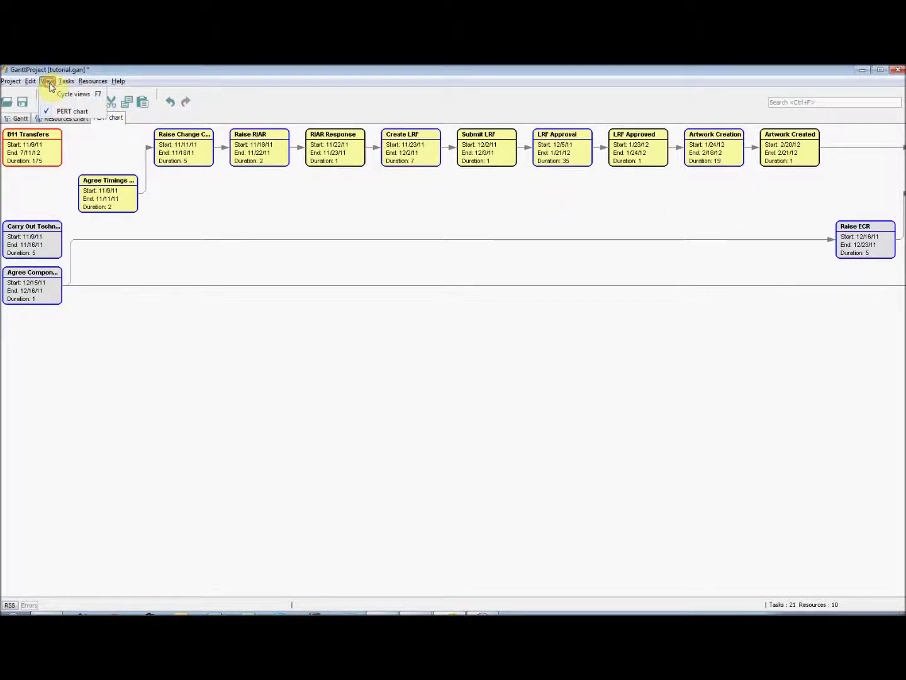
left_click(72, 111)
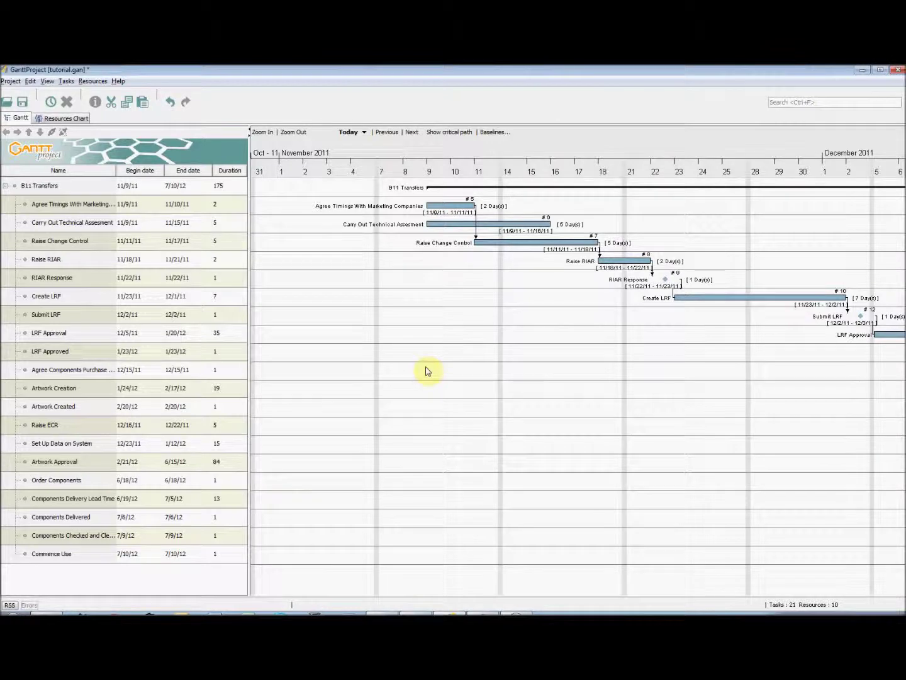
- Export the project as an A4 landscape PDF report
left_click(10, 82)
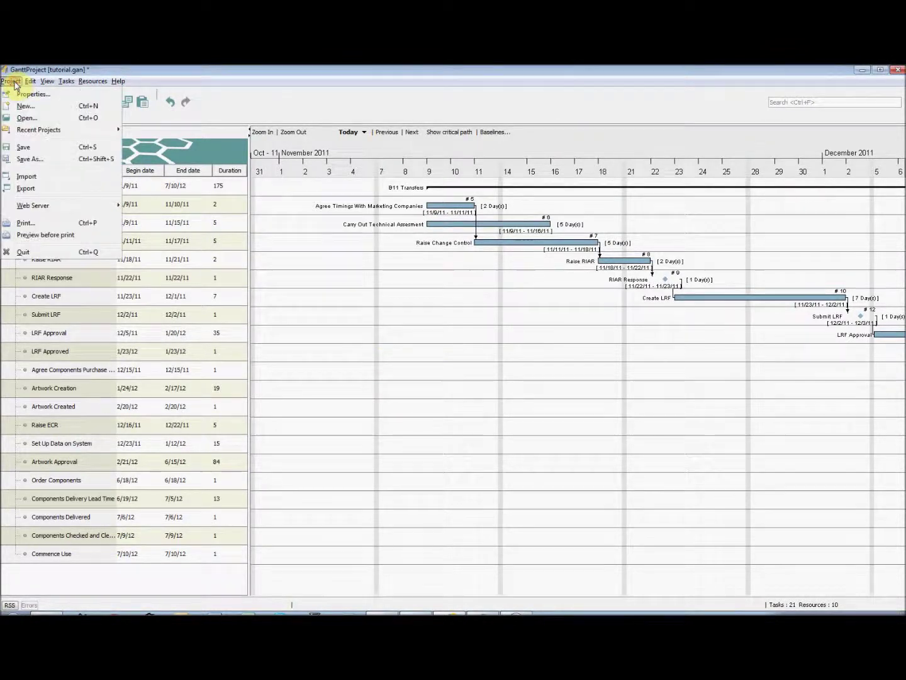
left_click(37, 189)
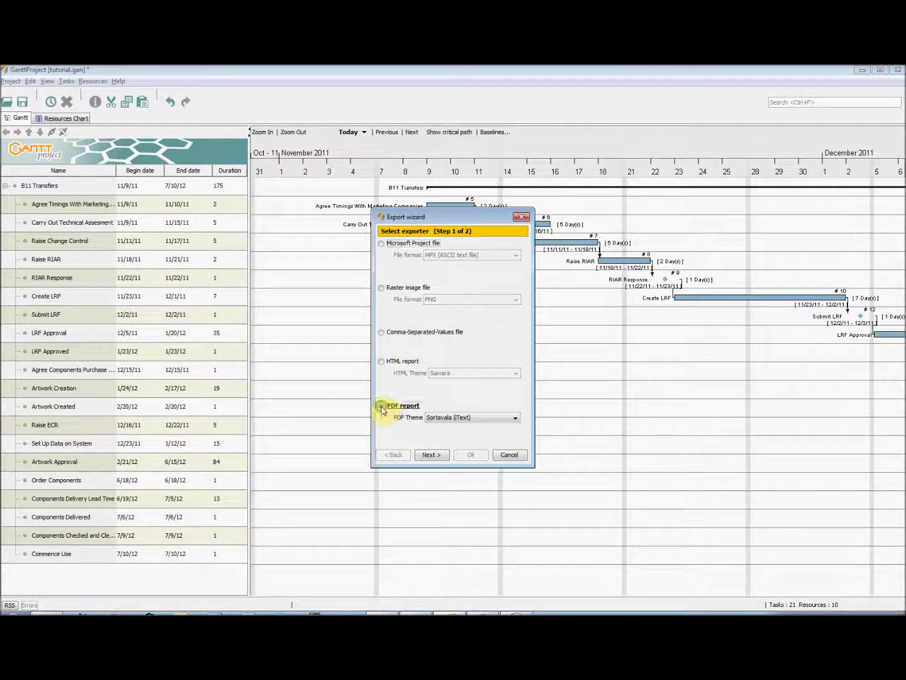
left_click(439, 455)
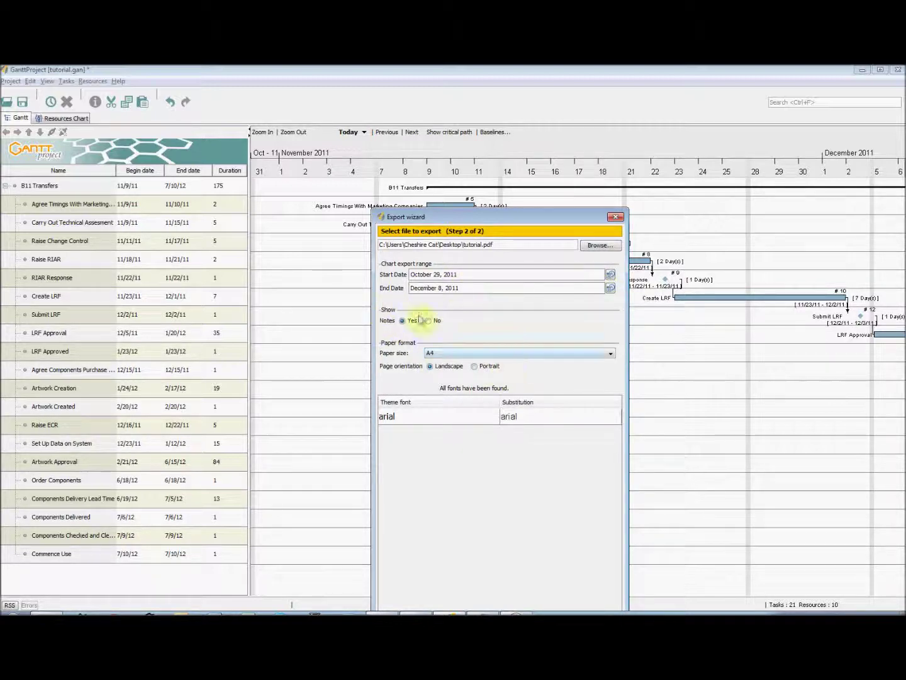
left_click_drag(507, 224, 509, 149)
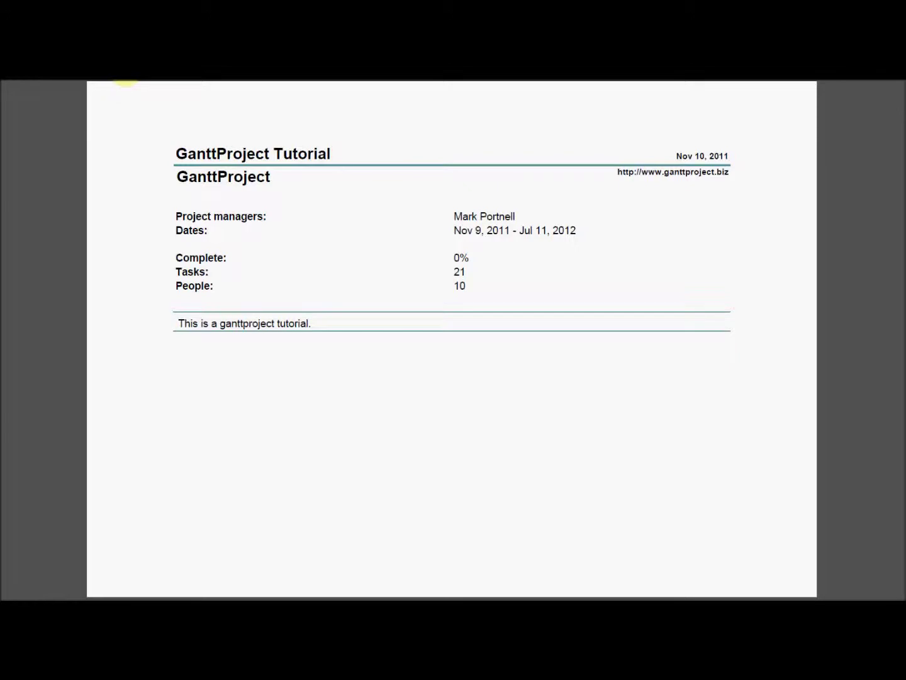
- Page through the Tasks, Resources, Gantt Chart and Resources Chart pages, then back to Tasks
left_click(126, 83)
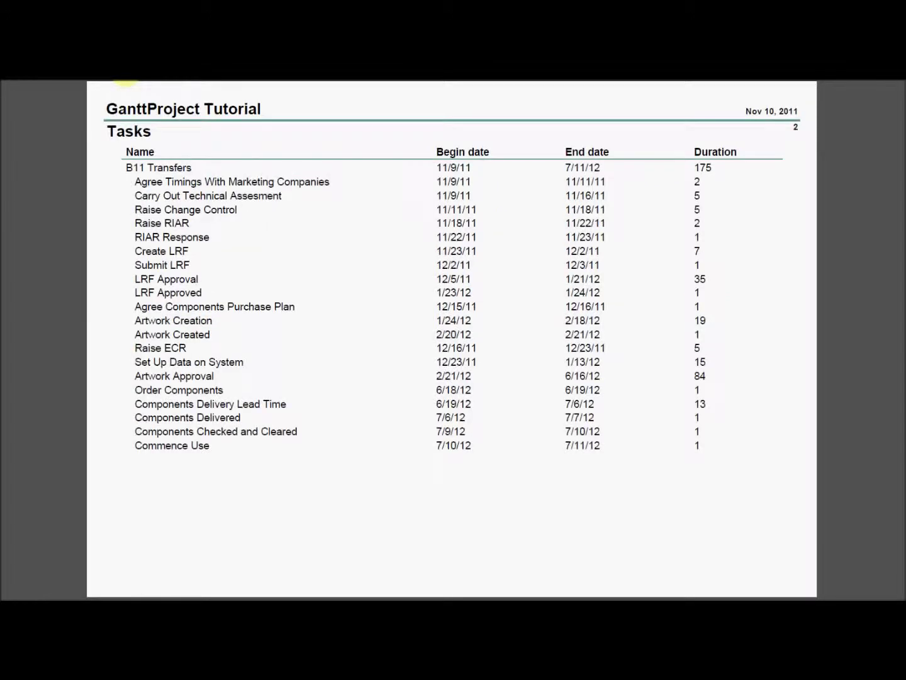
left_click(126, 82)
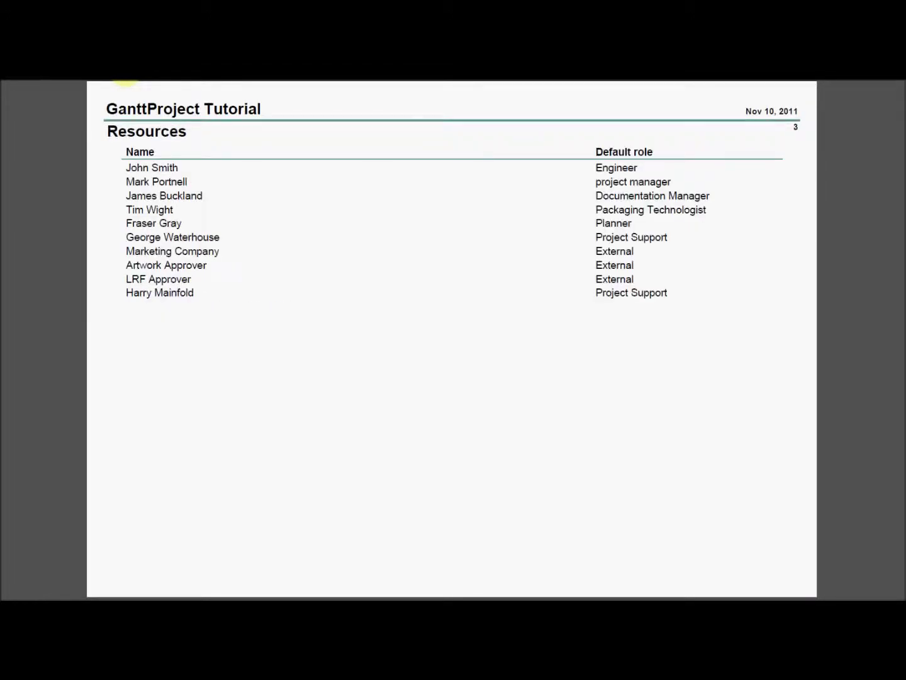
left_click(126, 82)
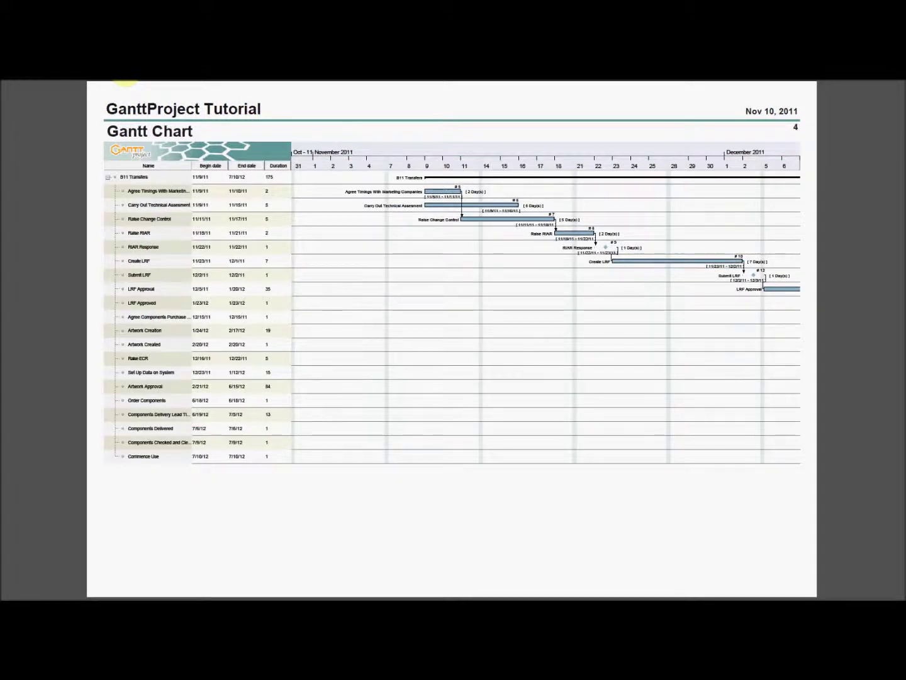
left_click(126, 82)
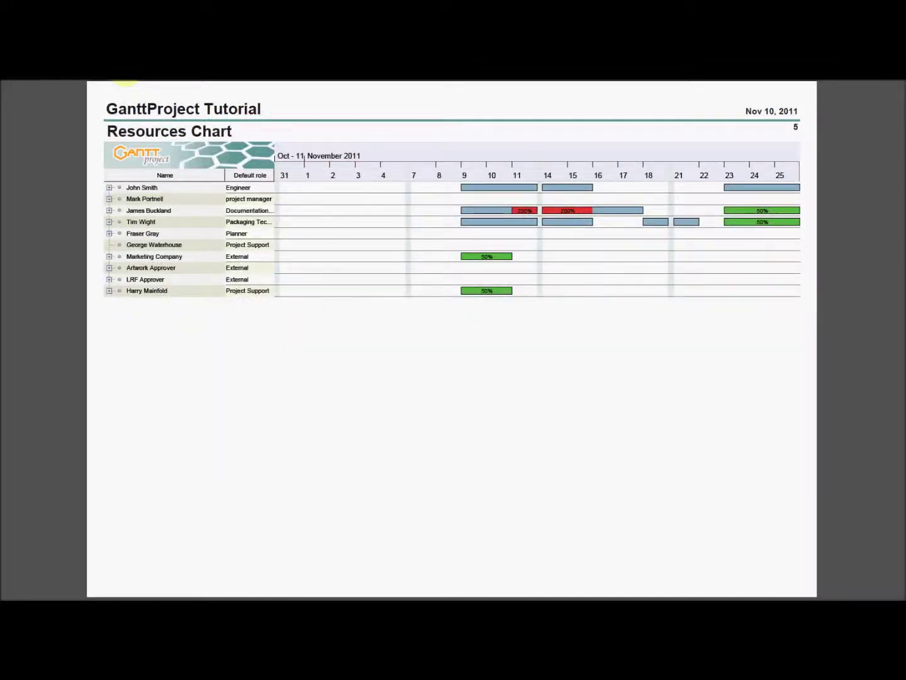
left_click(111, 82)
left_click(110, 83)
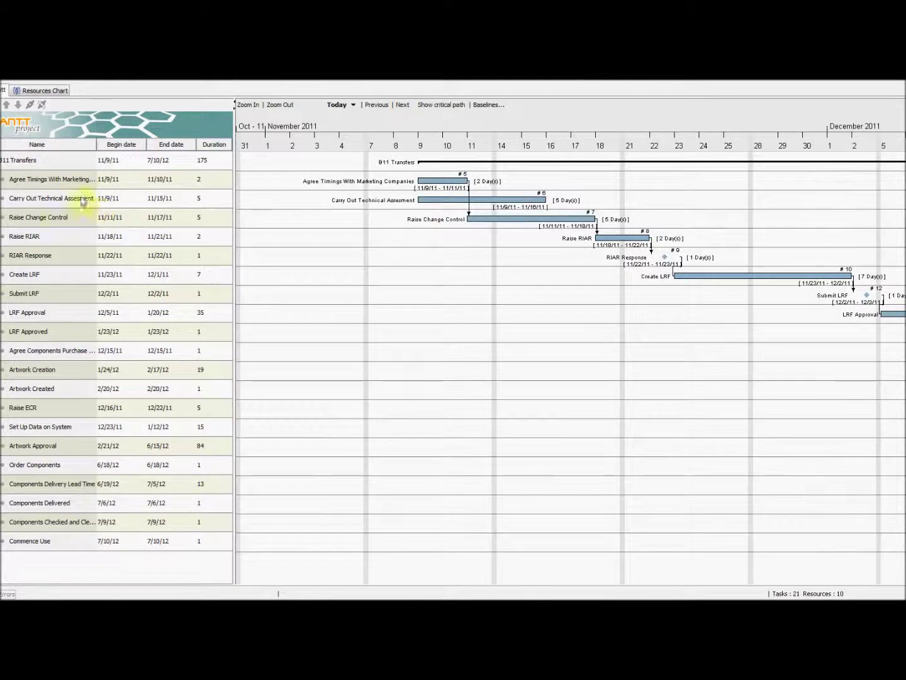
- Review the task table columns in the column manager, selecting ID, and close it
right_click(83, 144)
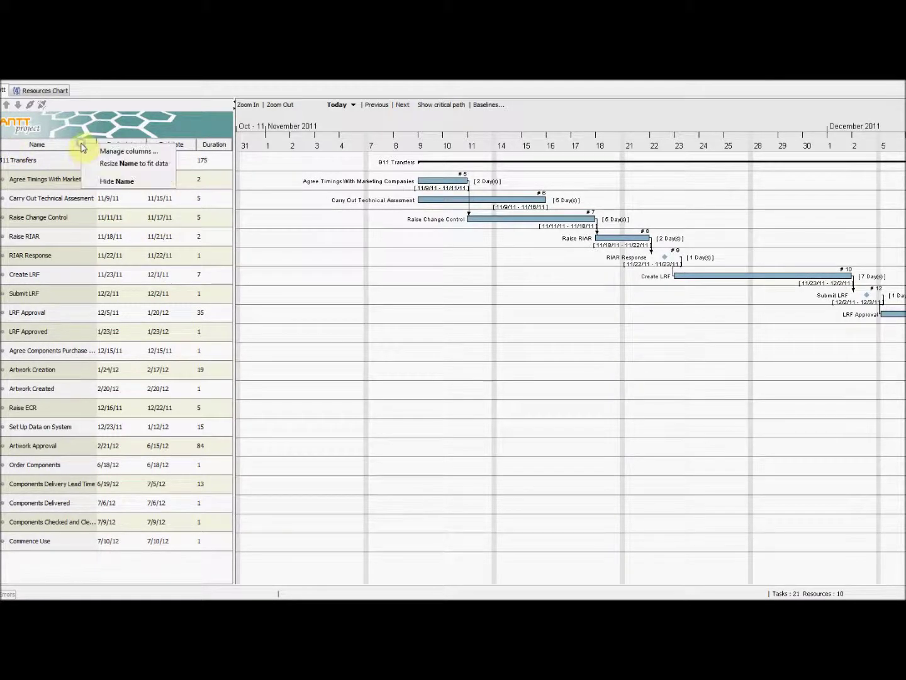
left_click(113, 152)
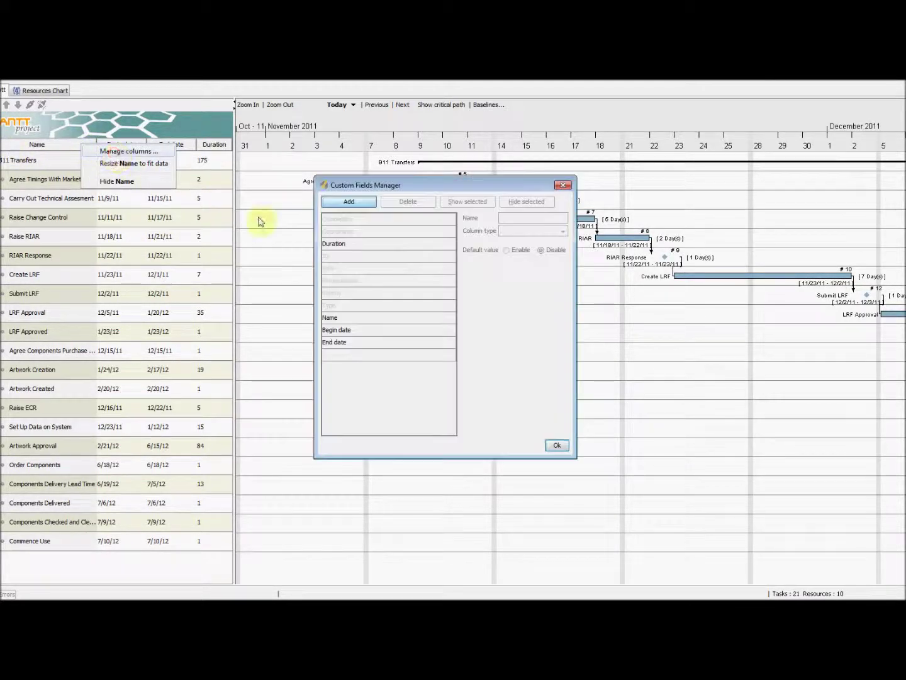
left_click(362, 256)
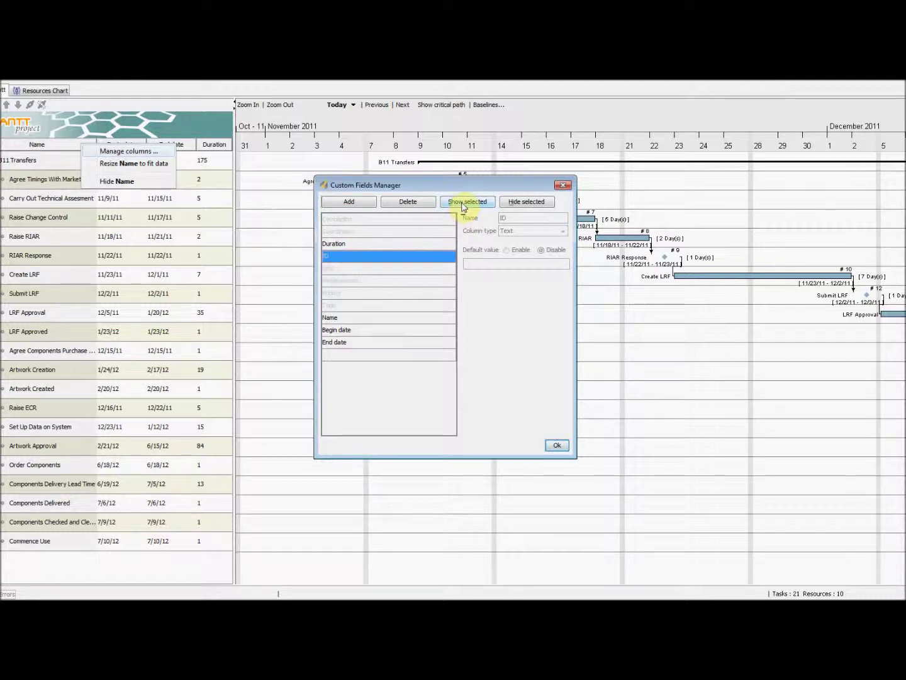
left_click(559, 446)
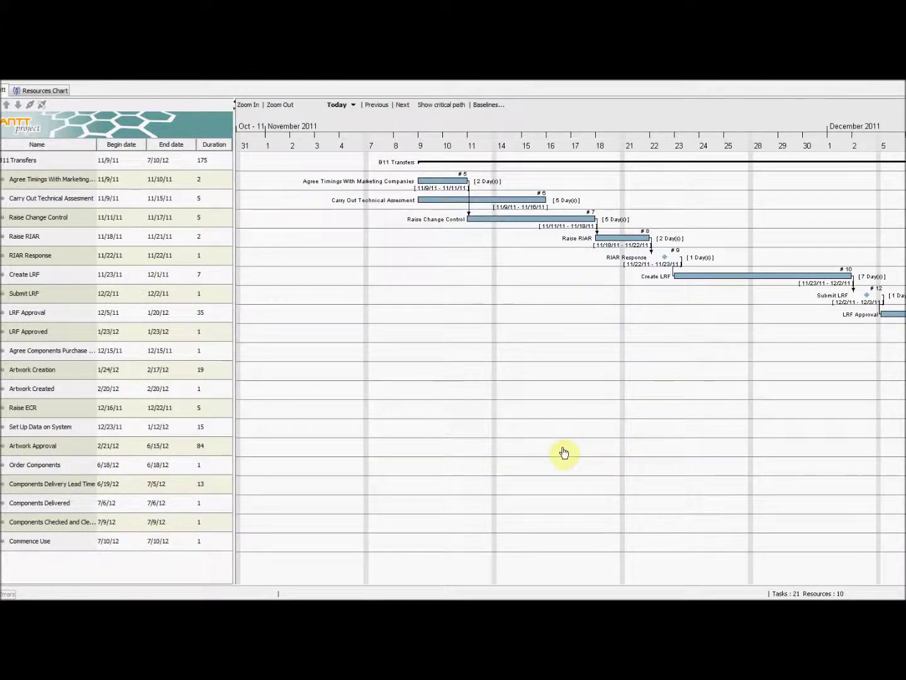